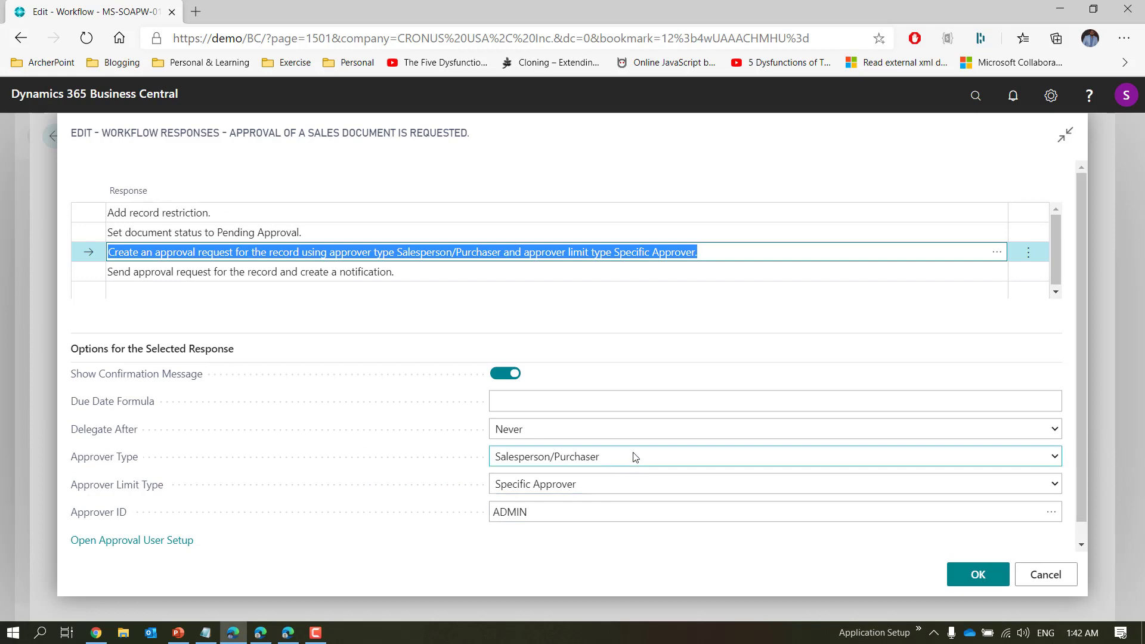
Set the approval request response to approver type Approver and approver limit type Approver Chain, and accept the workflow responses
left_click(635, 457)
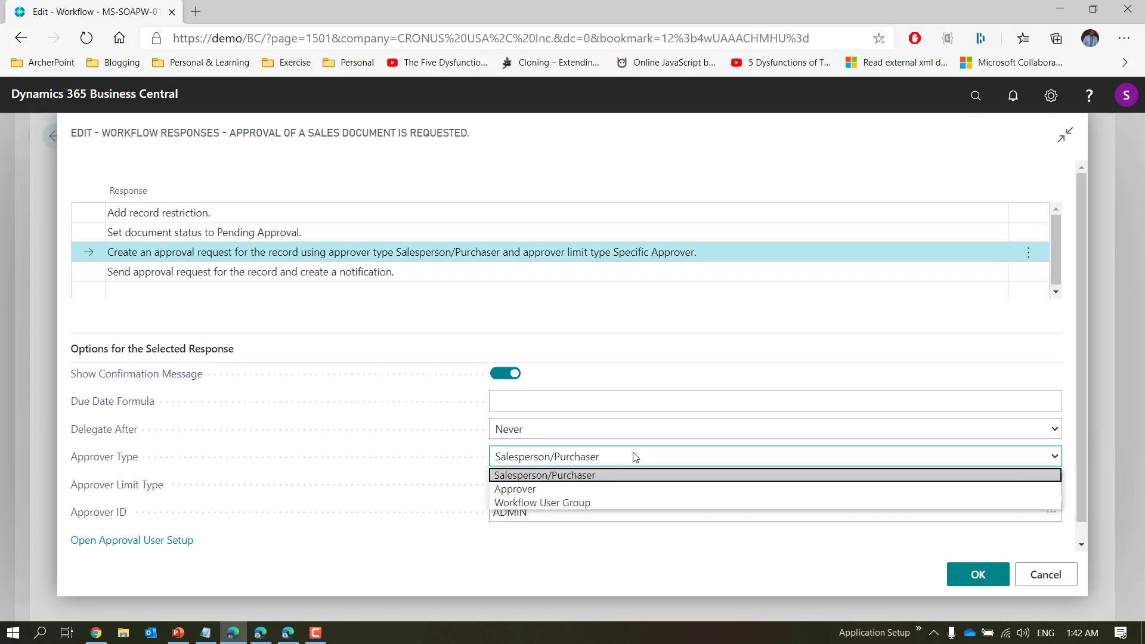
left_click(616, 488)
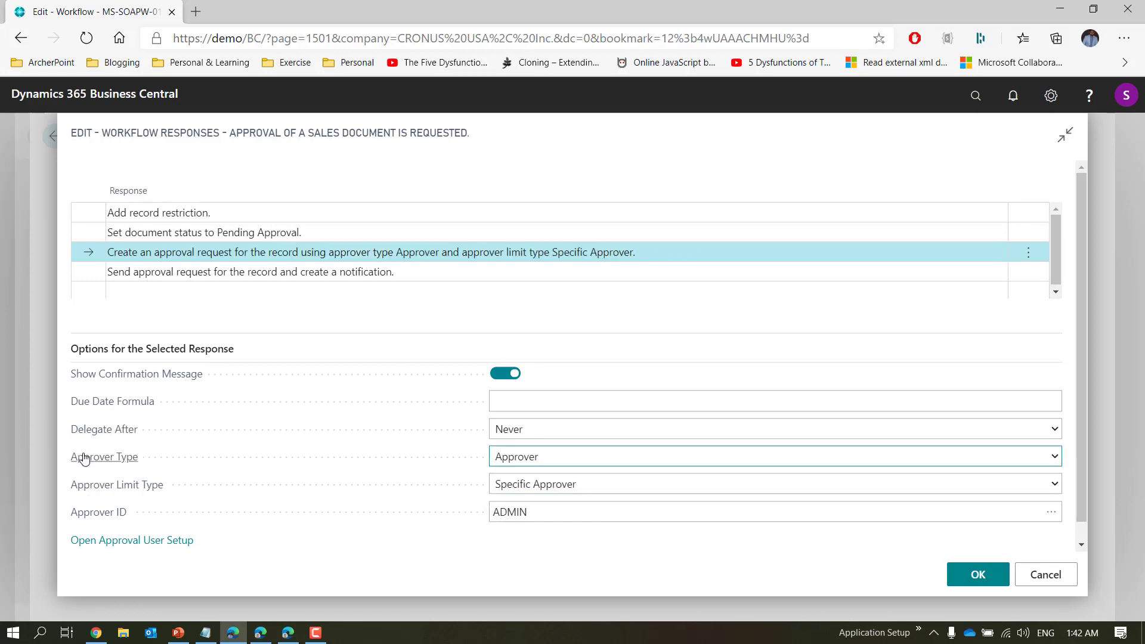
mouse_move(84, 461)
left_click(554, 493)
left_click(555, 504)
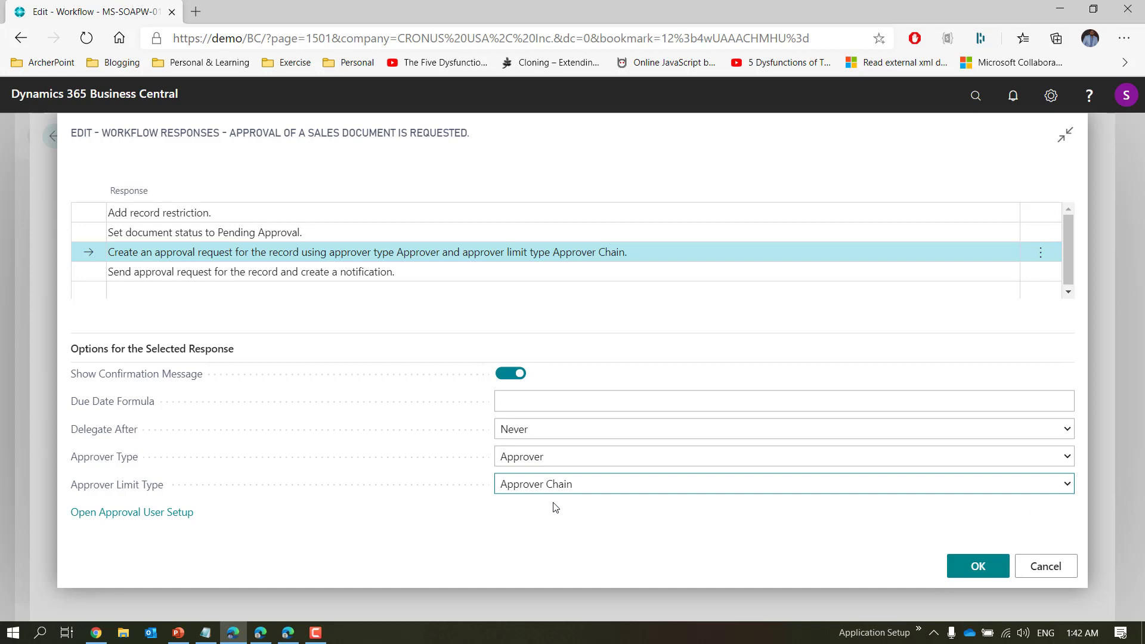
left_click(585, 485)
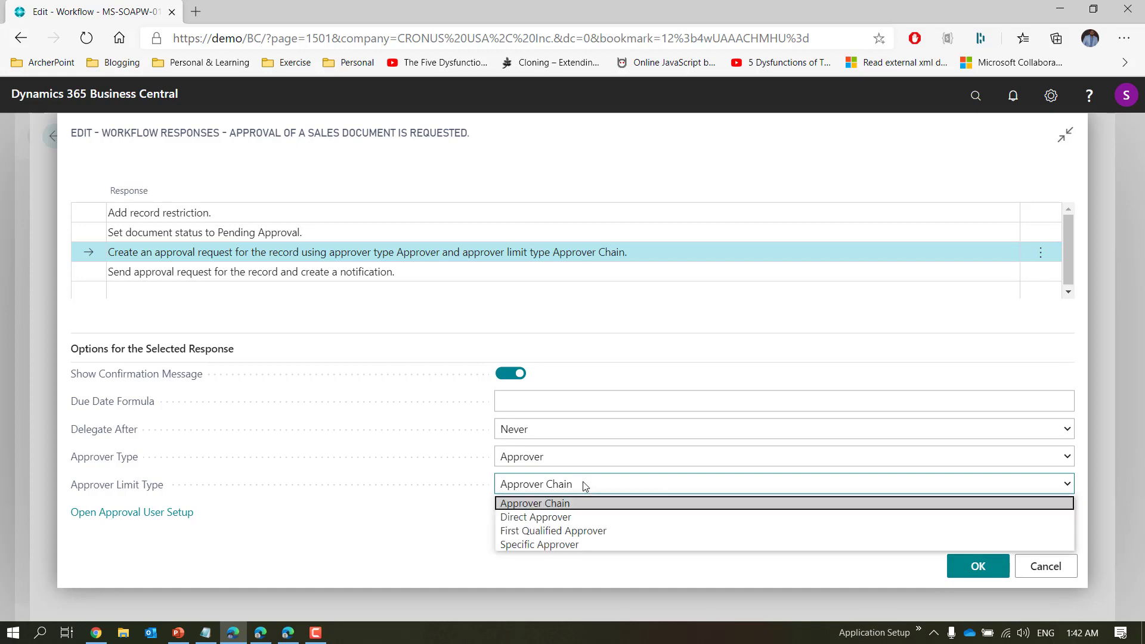
left_click(564, 508)
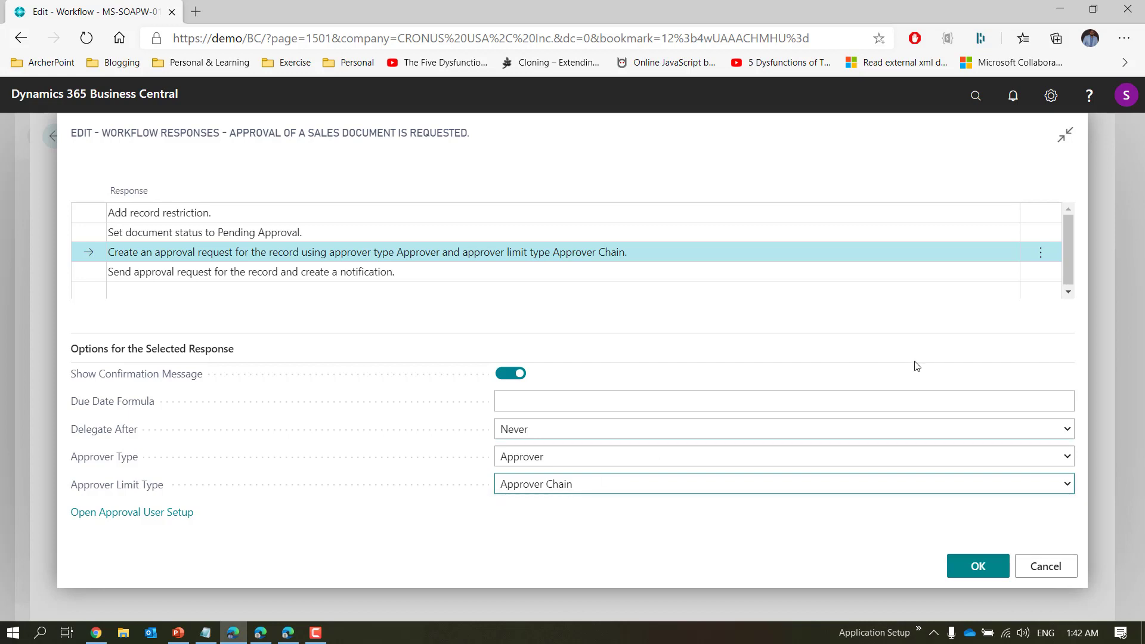
key("alt+Tab")
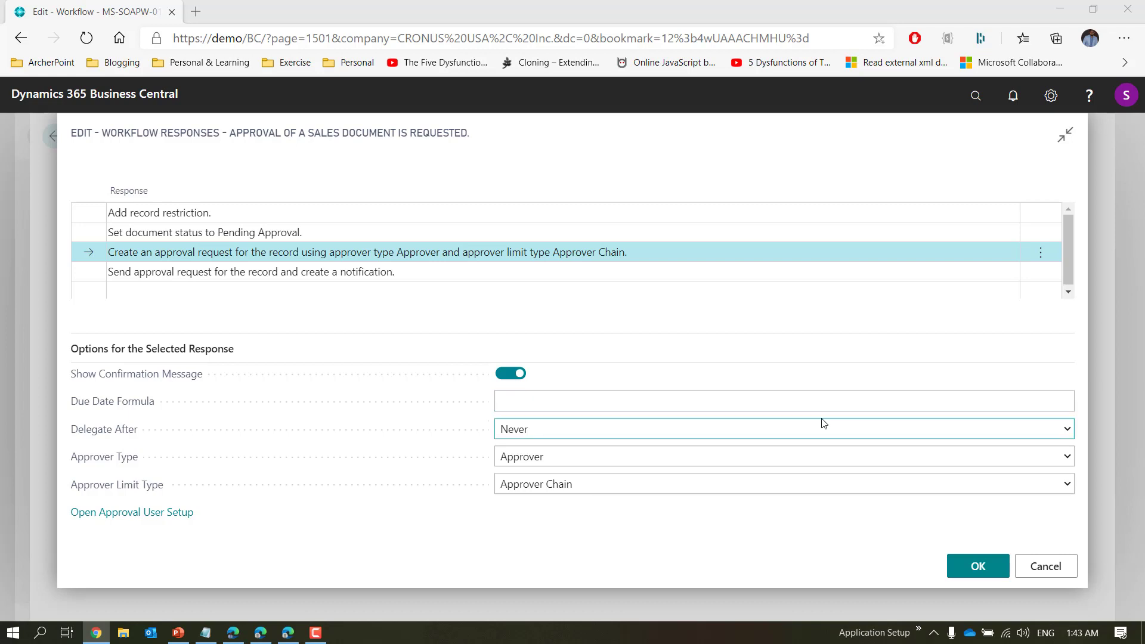
left_click(979, 568)
Enable the Sales Order Approval Workflow and close the workflow pages to return to the home page
left_click(504, 336)
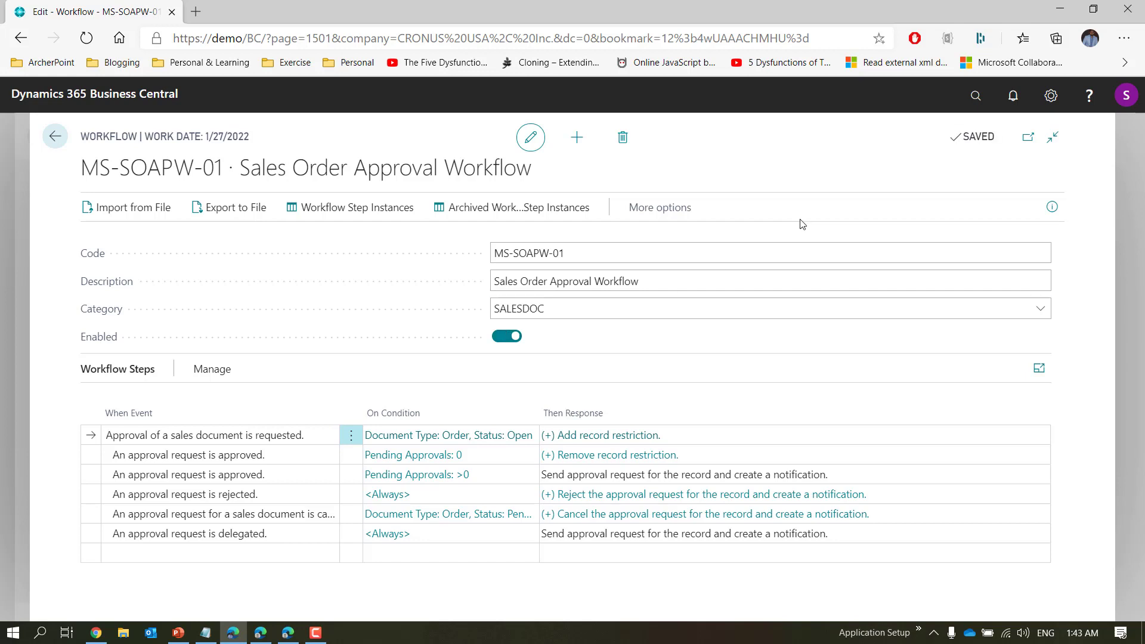
key("Escape")
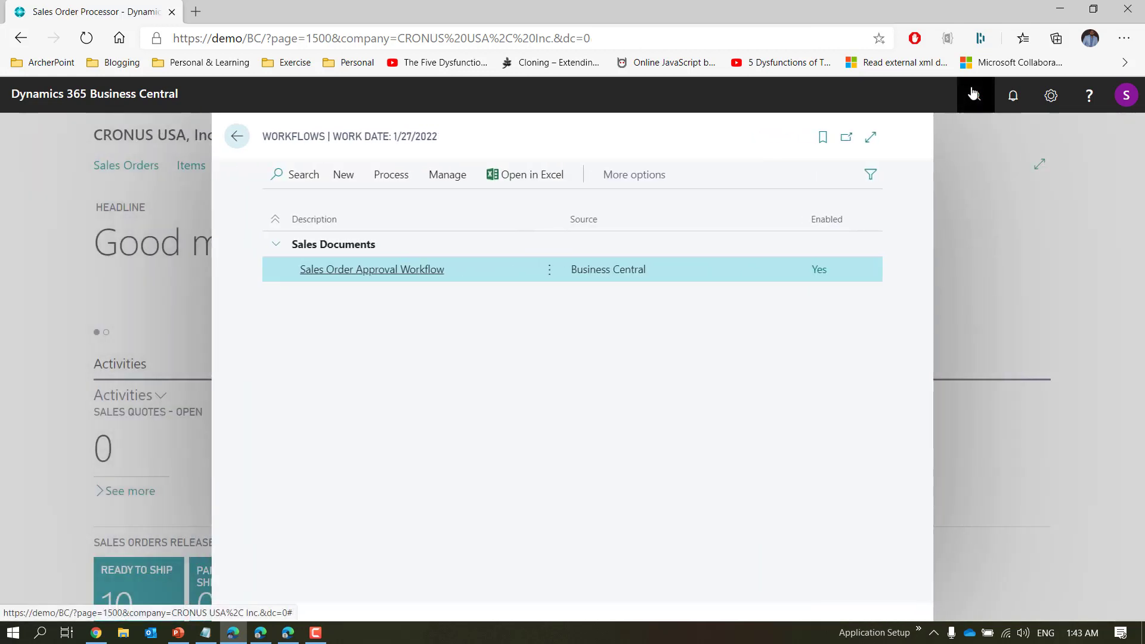
key("Escape")
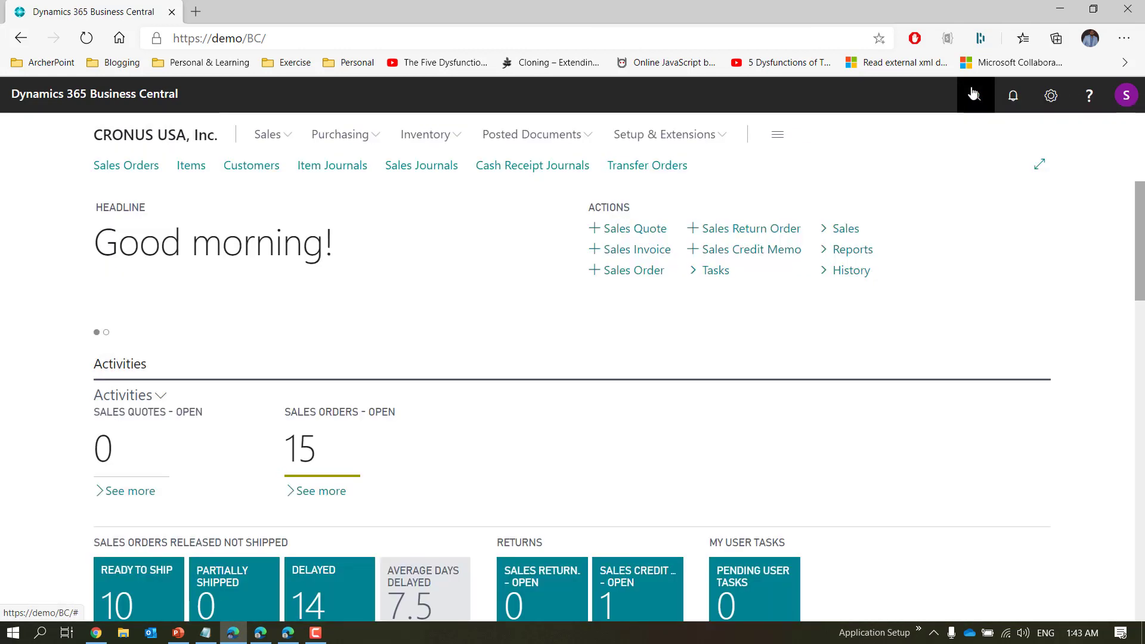
key("alt+Tab")
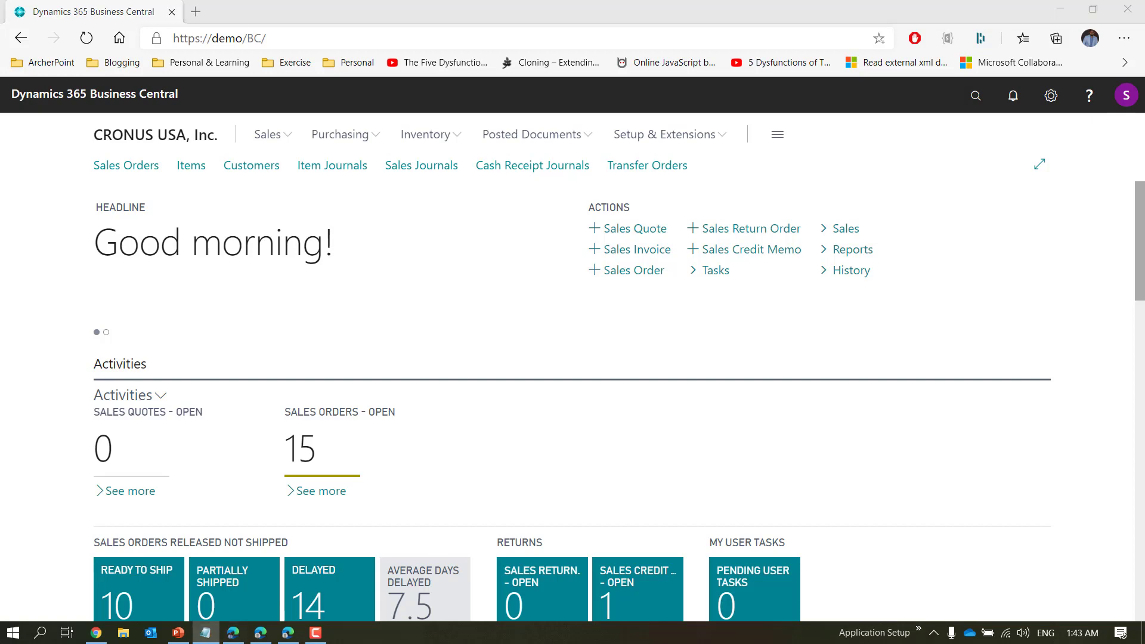
Search for "approval user set" and open the Approval User Setup page
left_click(977, 98)
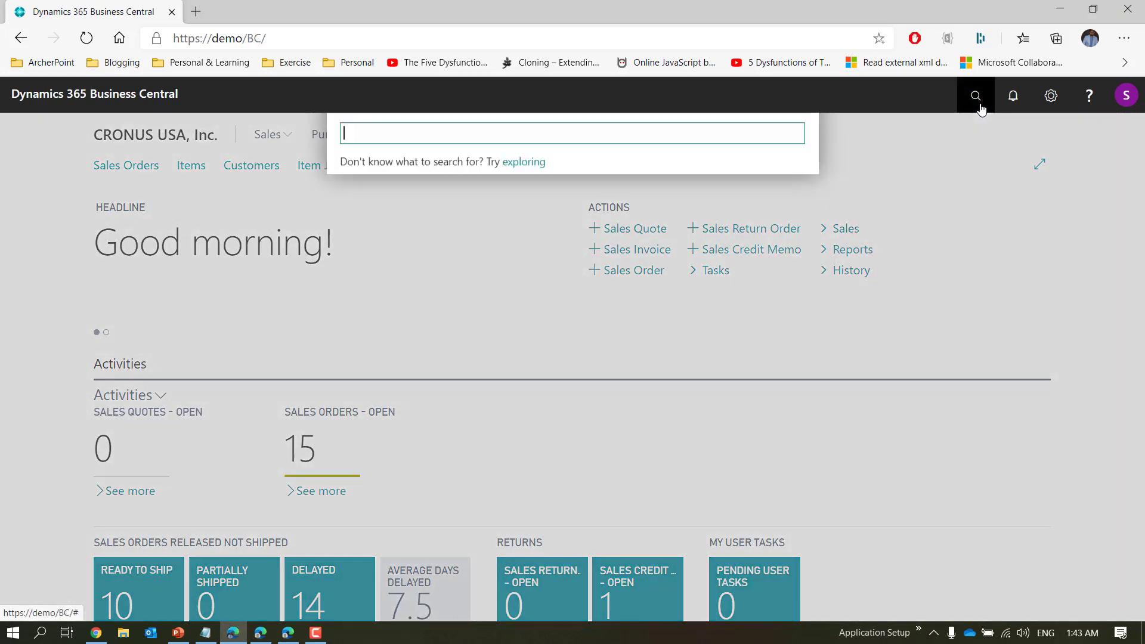
type("user")
key("BackSpace")
key("BackSpace")
type("a")
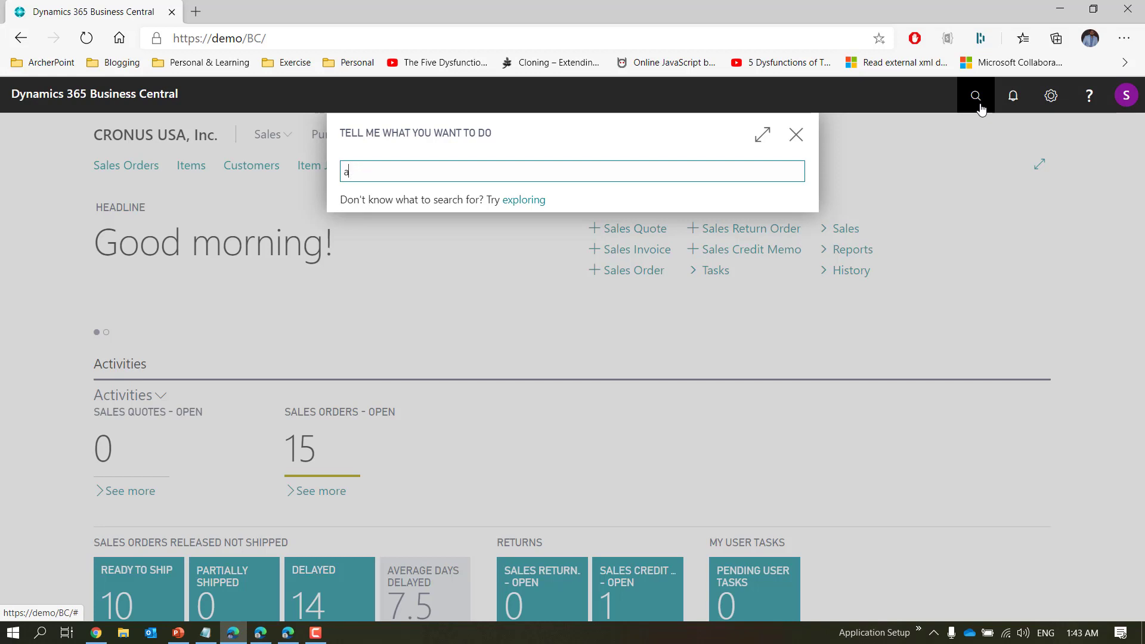
type("pproval use")
key("BackSpace")
key("BackSpace")
type("user set")
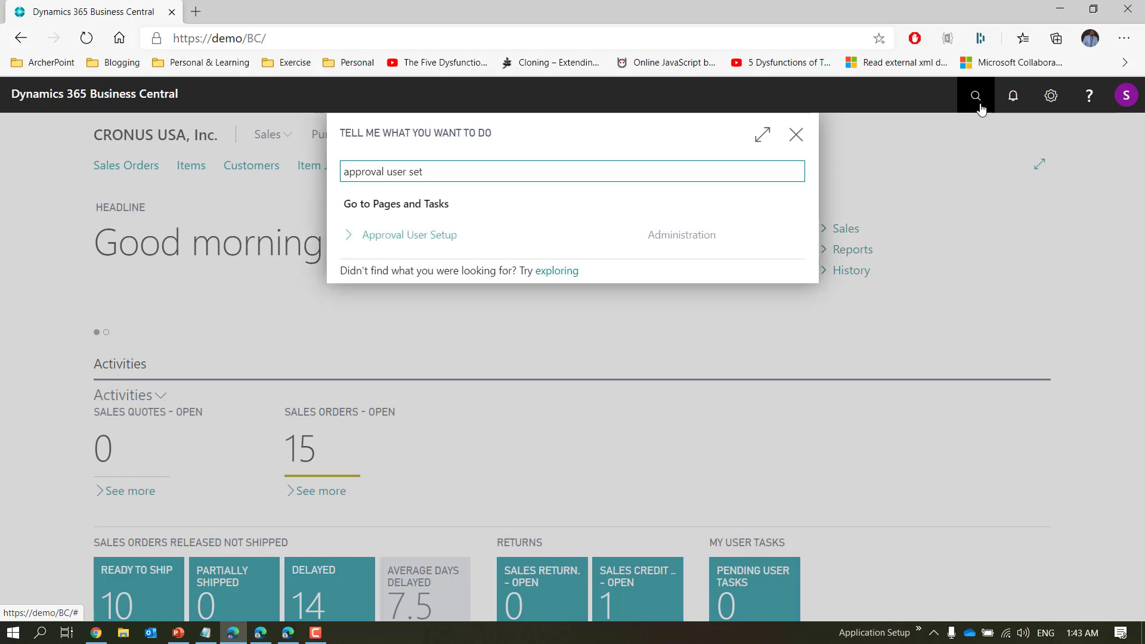
left_click(420, 235)
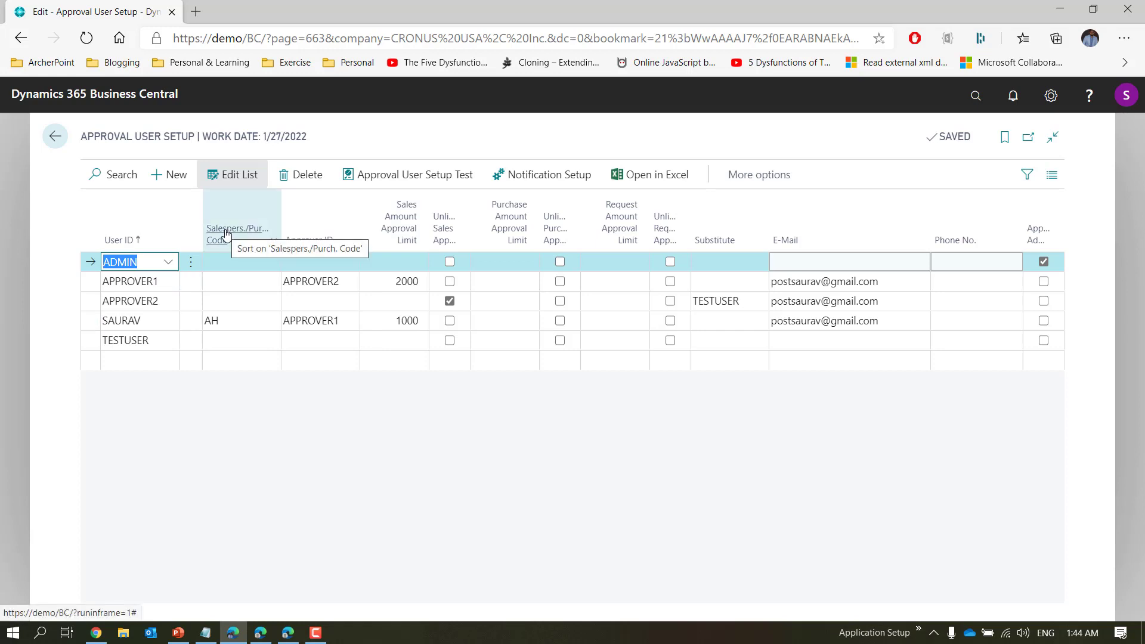
Clear the salesperson/purchaser code AH from the approval user whose approver is APPROVER1
left_click(236, 327)
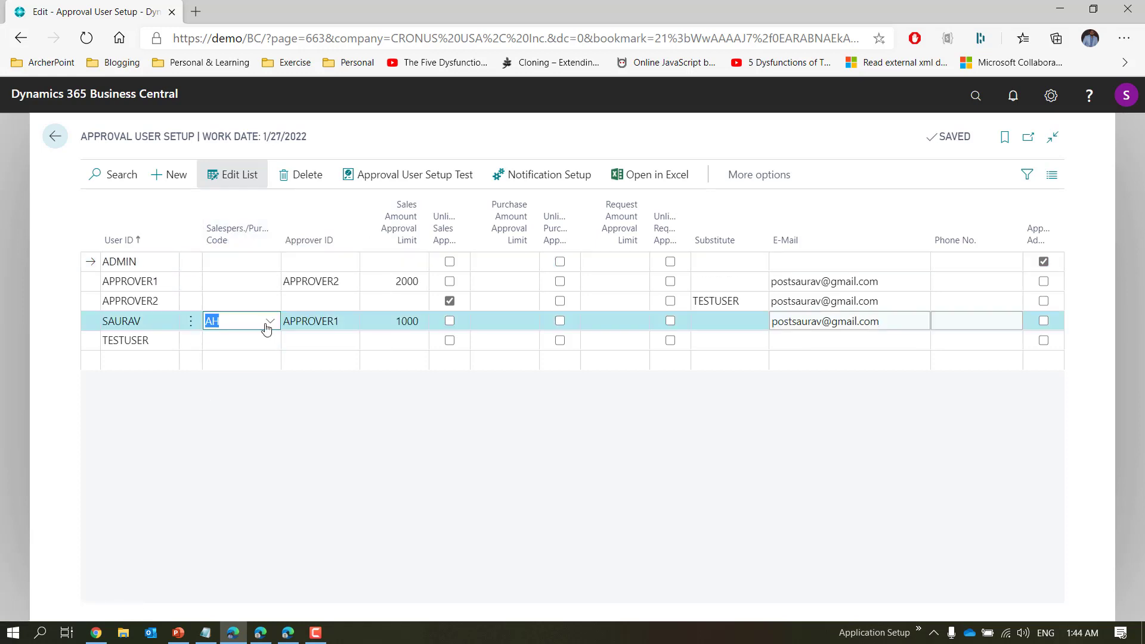
left_click(222, 323)
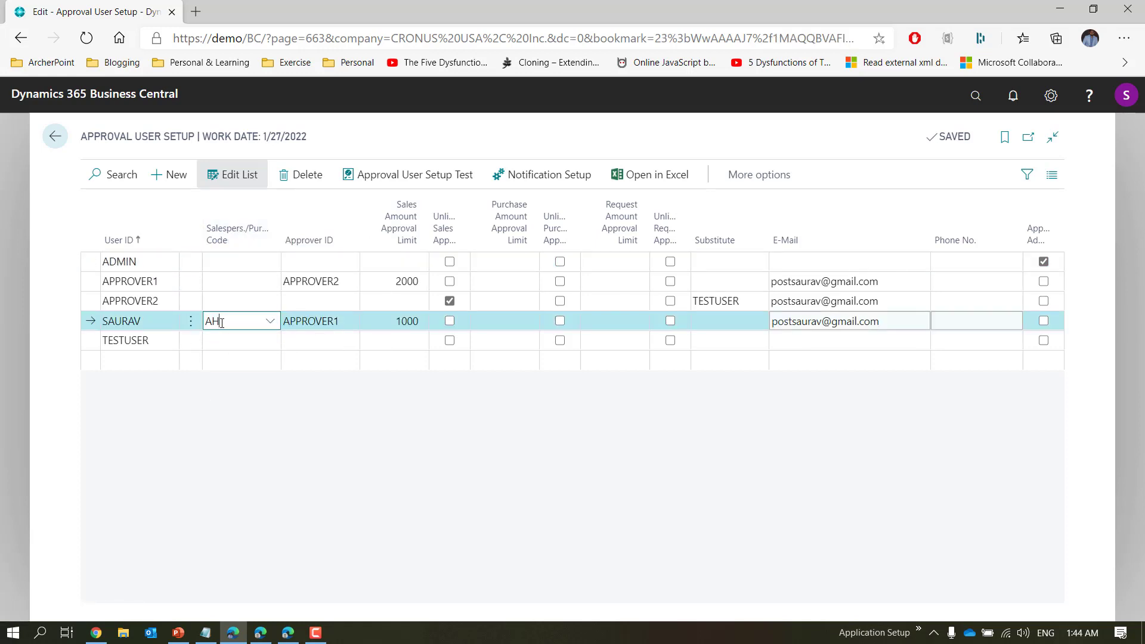
double_click(229, 322)
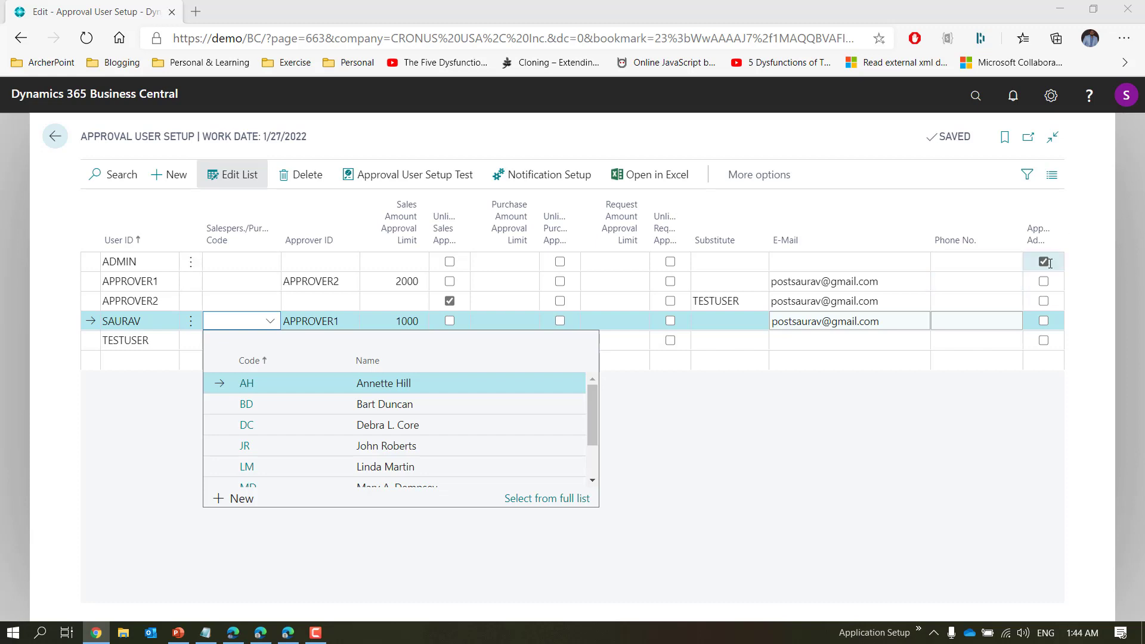
left_click(338, 318)
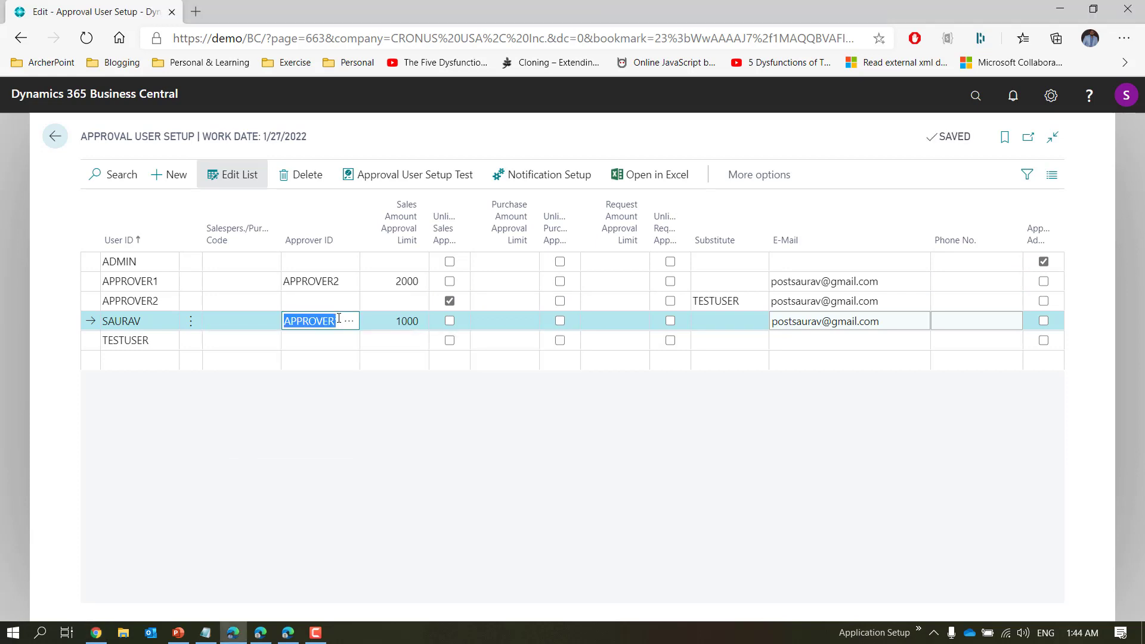
key("Tab")
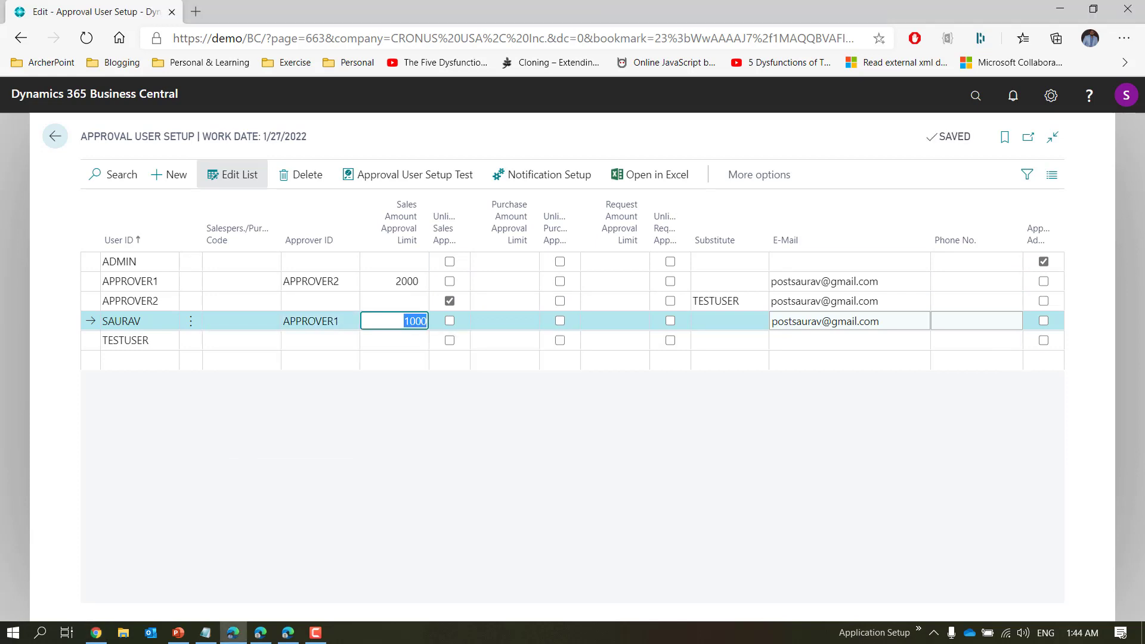
key("alt+Tab")
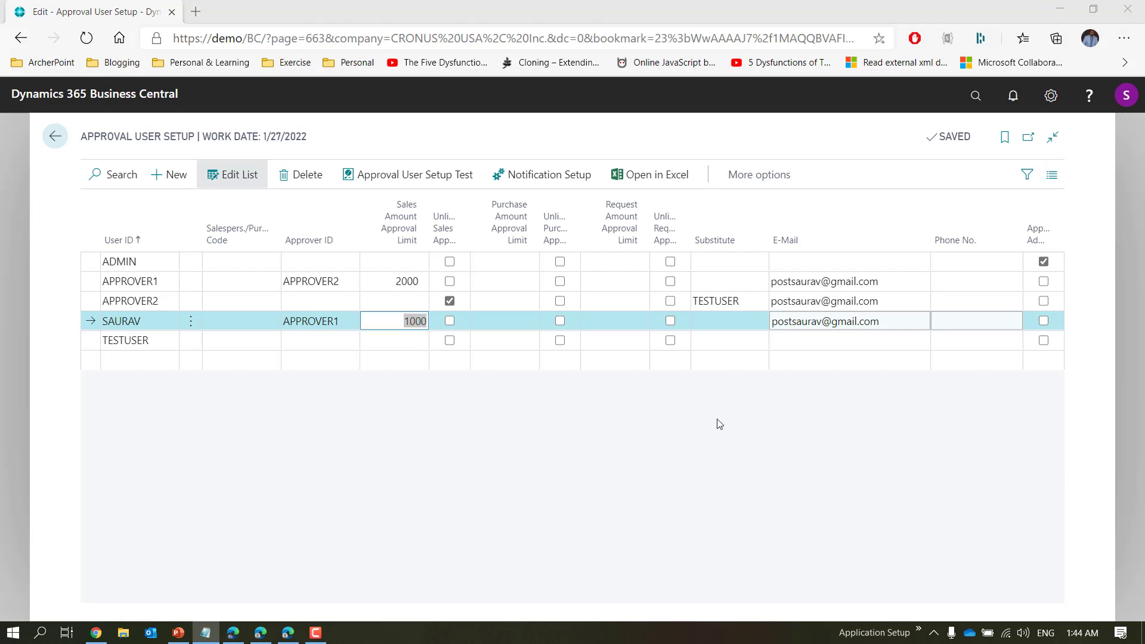
Switch to the PowerPoint workflow slide and clear the Approver ID and Status entries for the three order amount rows
left_click(175, 634)
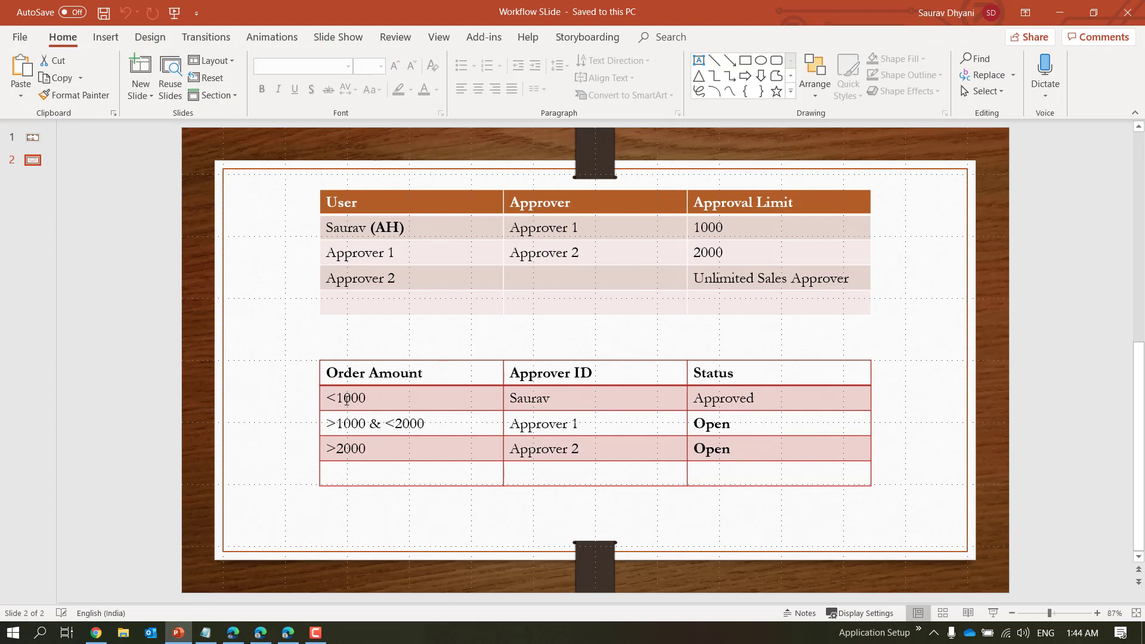
left_click_drag(532, 397, 760, 443)
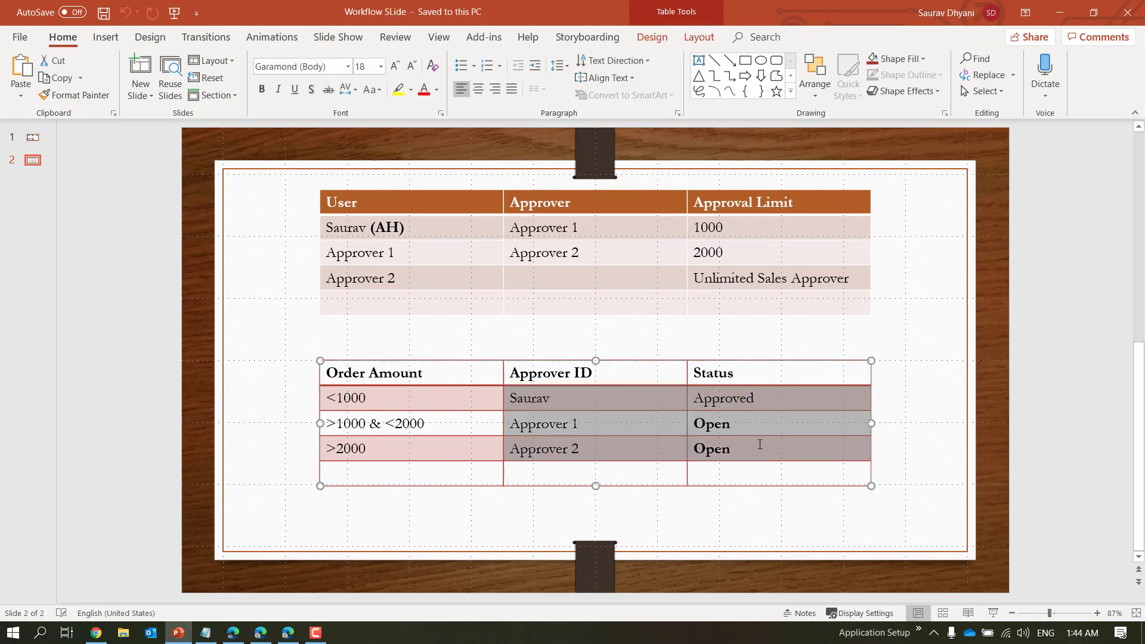
key("Delete")
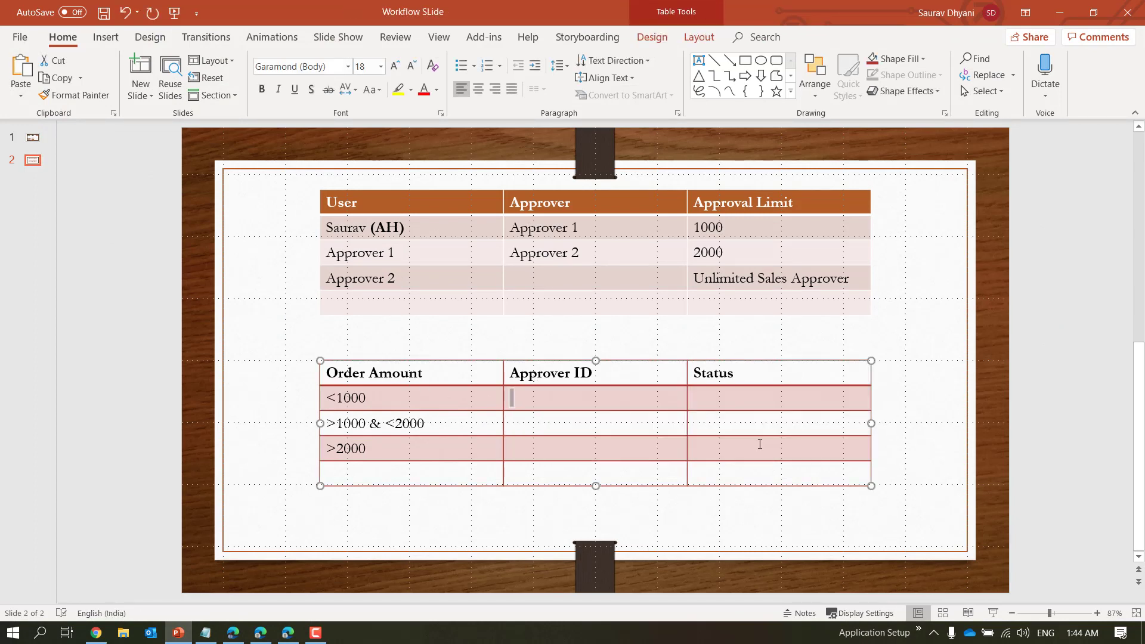
Remove "(AH)" from the first user's cell in the upper table and save the presentation
left_click(410, 220)
left_click(407, 232)
key("shift+Left")
key("shift+Left")
key("shift+Left")
key("shift+Left")
key("shift+Left")
key("BackSpace")
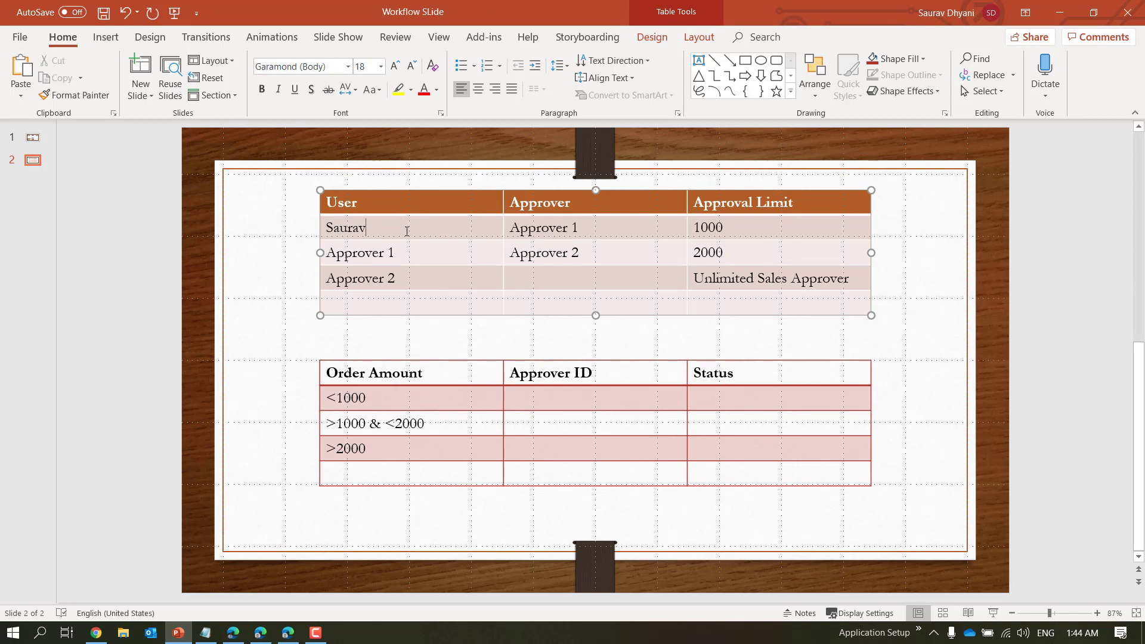
key("ctrl+s")
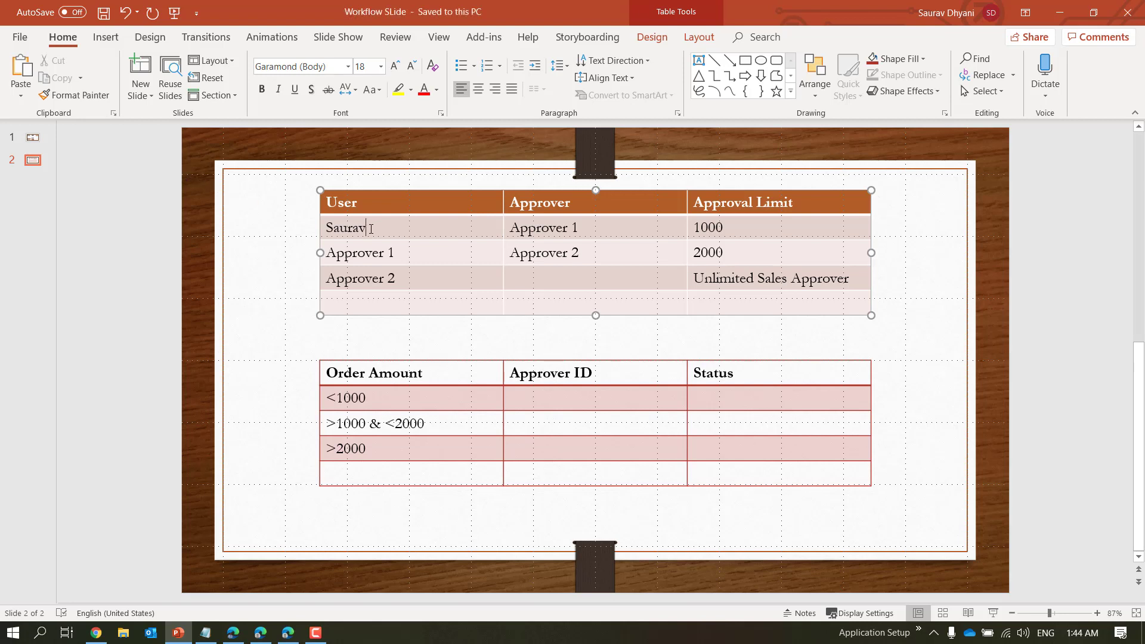
Review the approver chain and approval limits of each user in the upper slide table
left_click(366, 229)
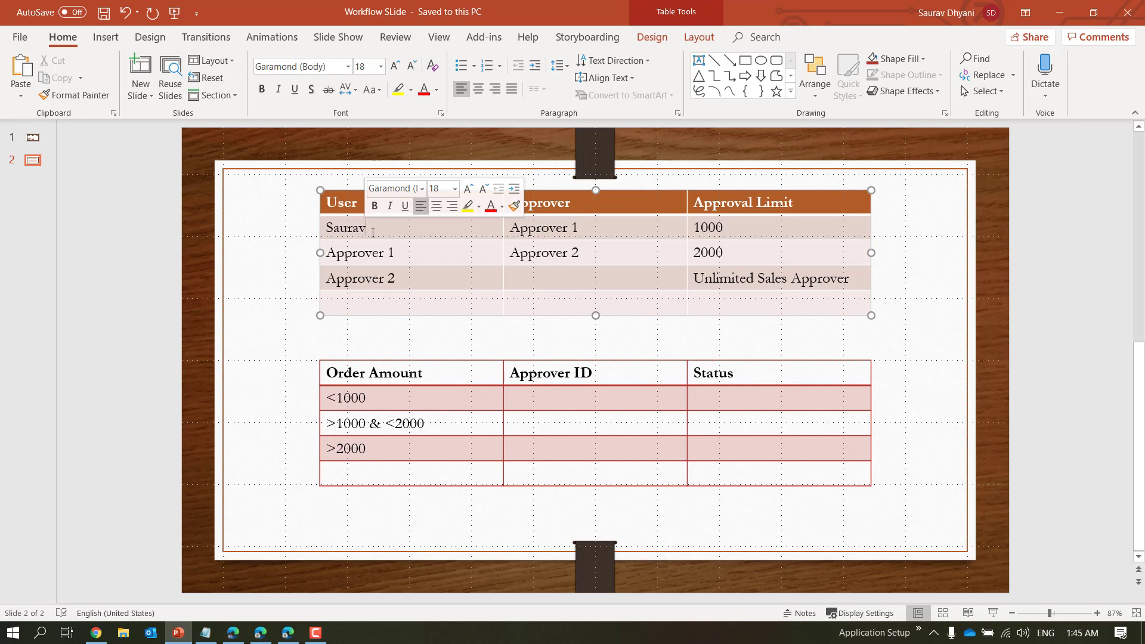
left_click(568, 229)
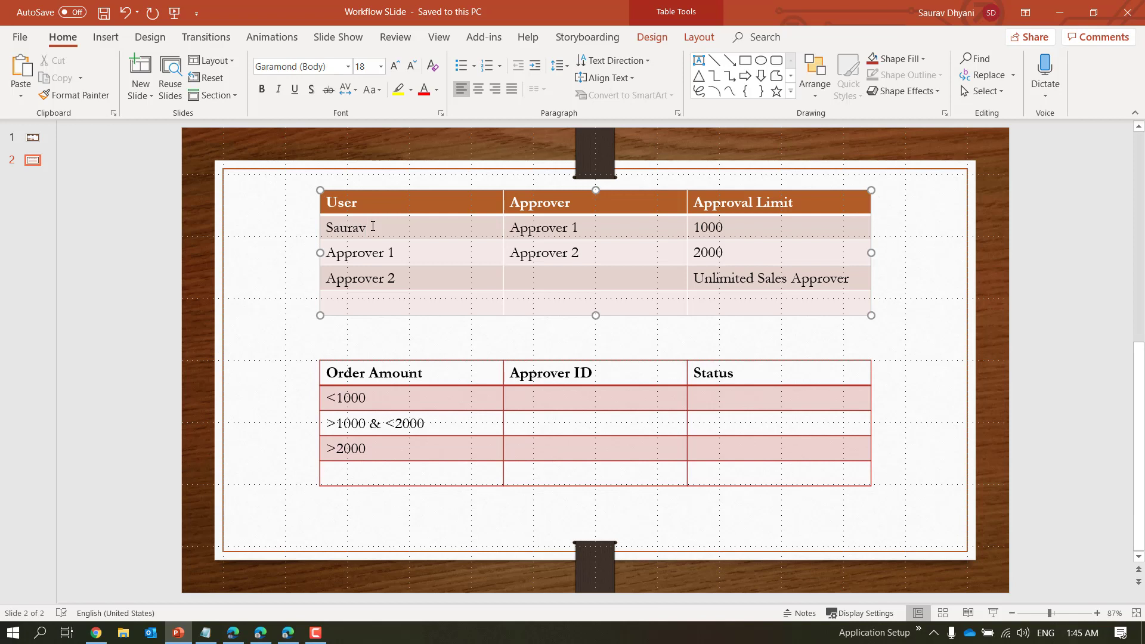
left_click(372, 226)
left_click(737, 252)
left_click(460, 276)
Switch back to Business Central, check the APPROVER2 row, and close the Approval User Setup page
left_click(233, 632)
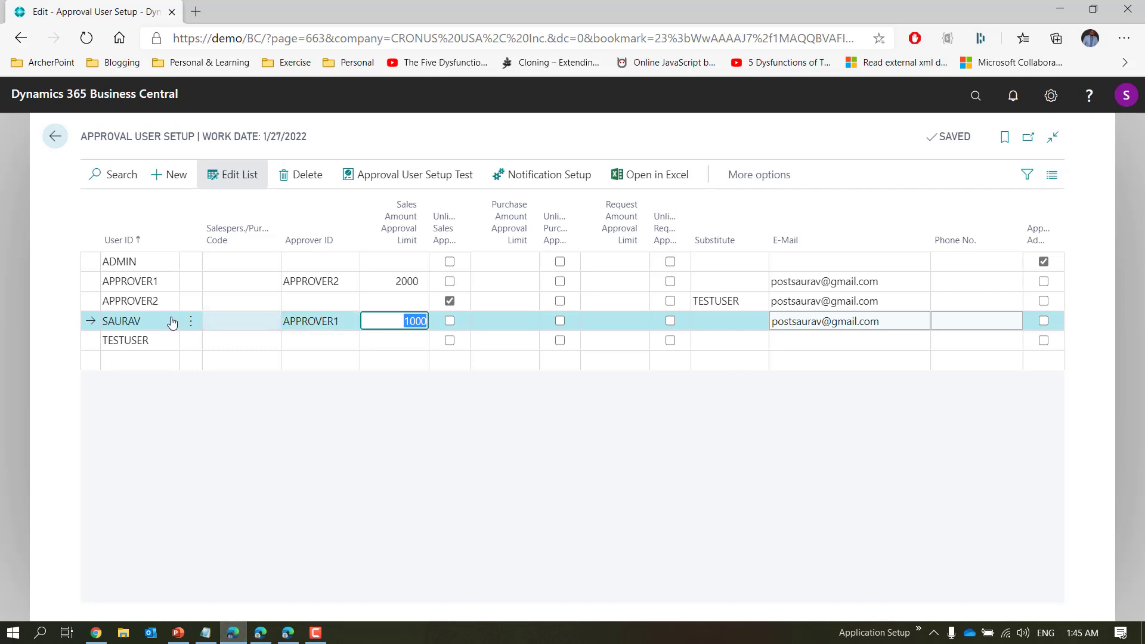
left_click(93, 304)
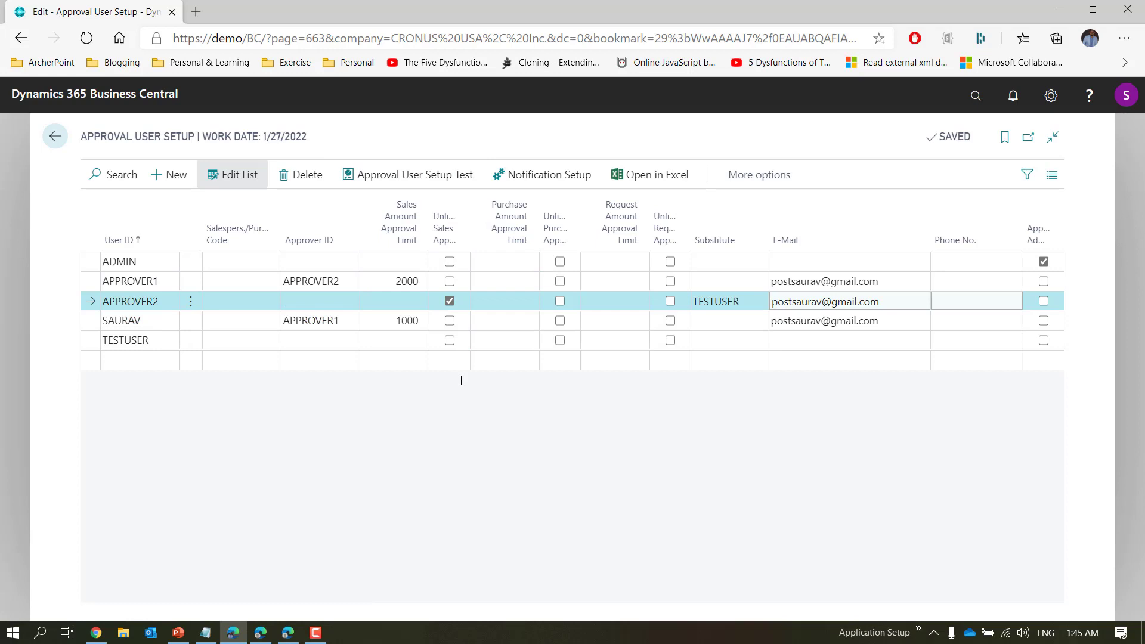
key("Escape")
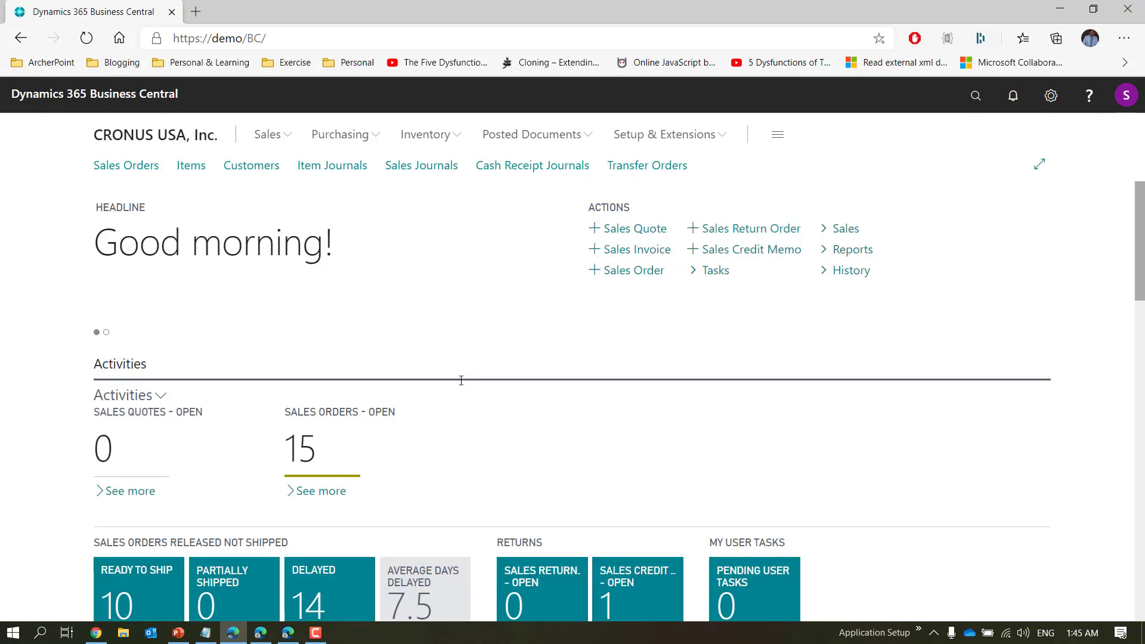
Open the Deerfield Graphics Company order with status Open from the Sales Orders list and check its total excluding tax
left_click(267, 137)
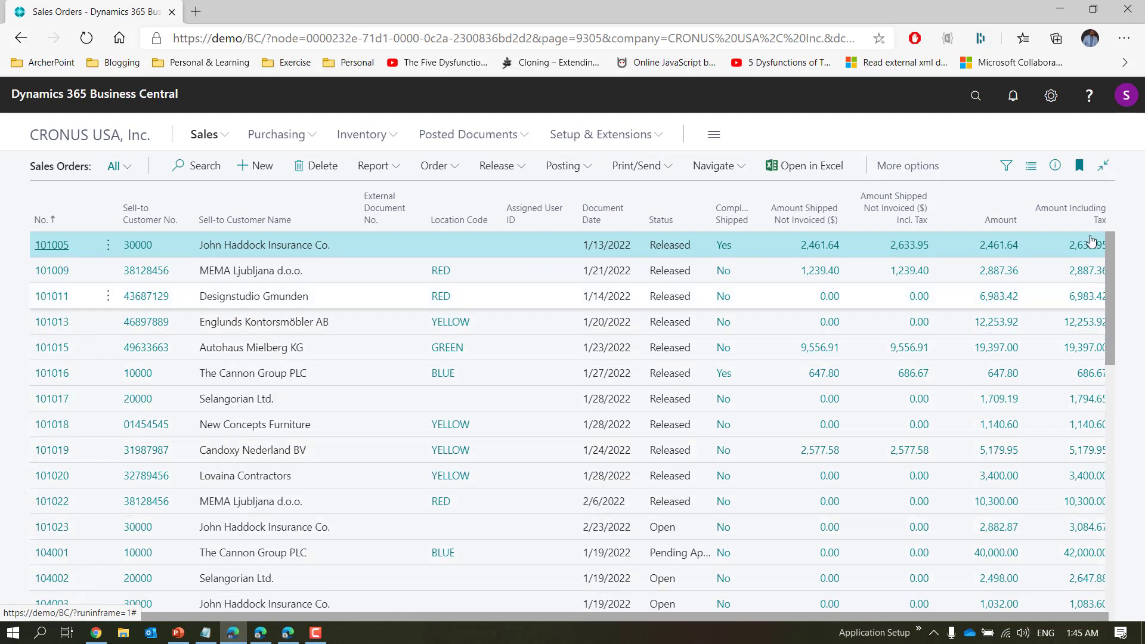
left_click_drag(1108, 288, 1112, 328)
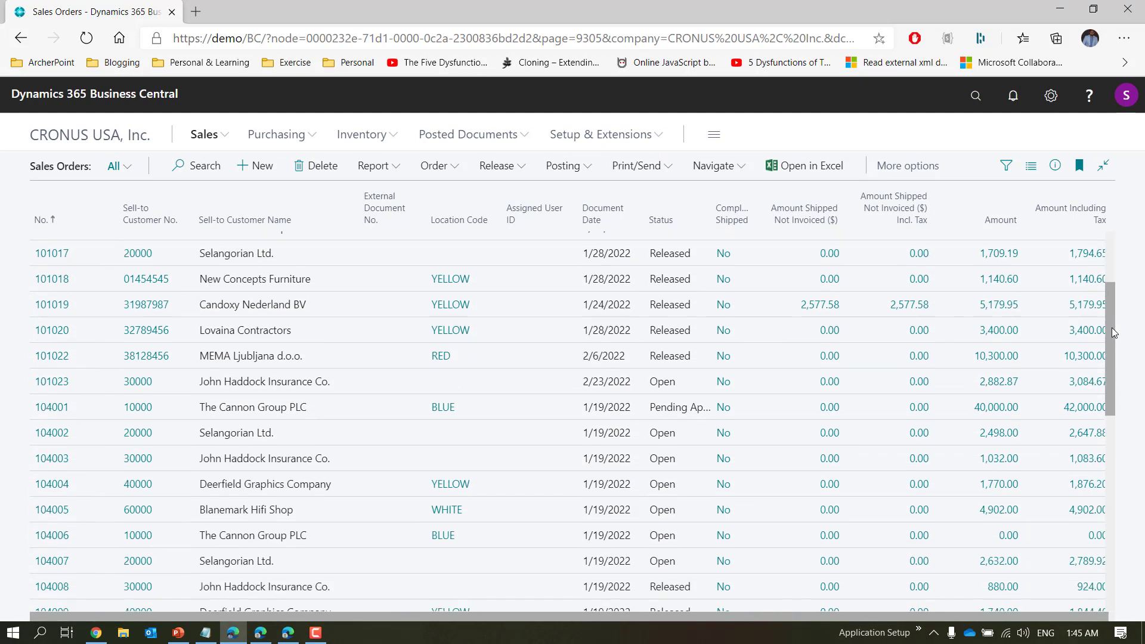
left_click(45, 486)
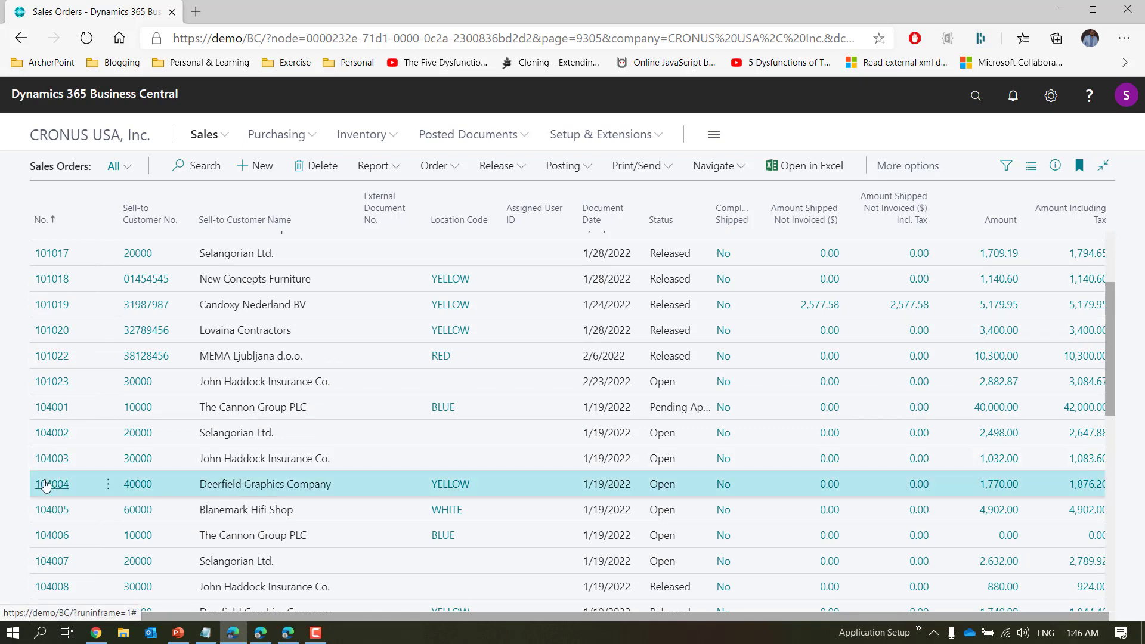
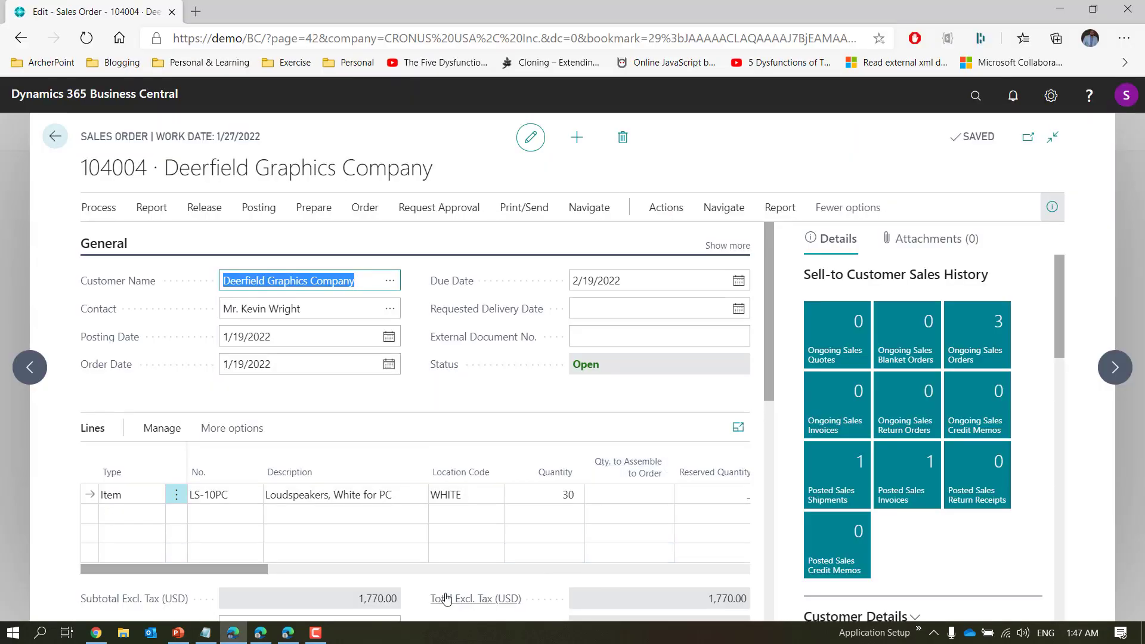
left_click(705, 599)
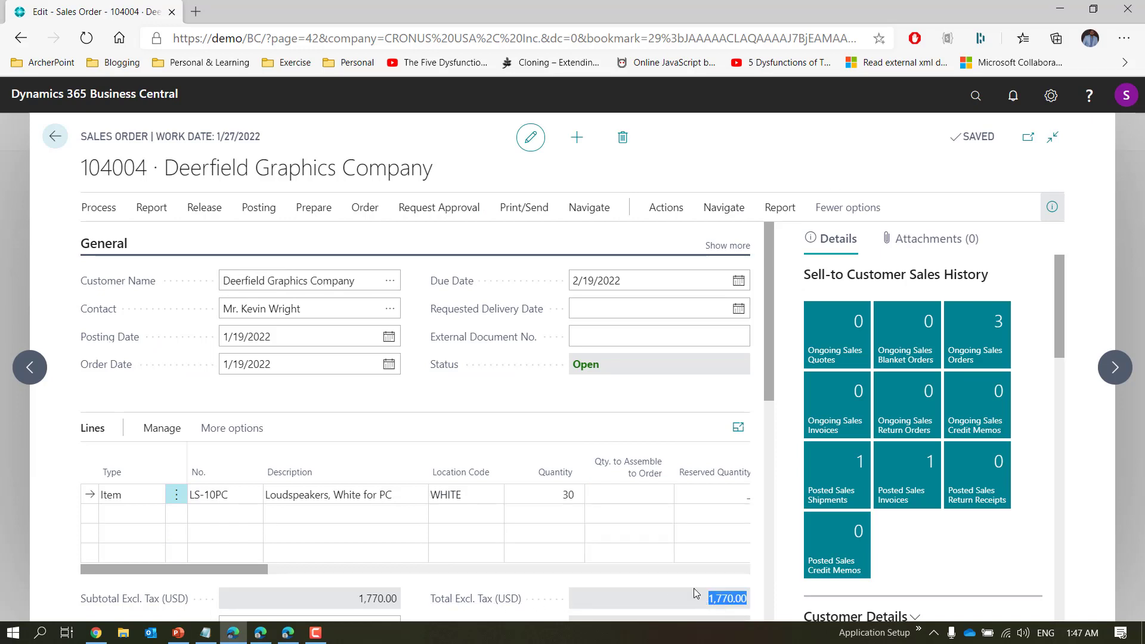
Set the LS-10PC line's quantity to 1, check the order total excluding tax, and dismiss the inventory notification
left_click(555, 495)
type("1")
key("Tab")
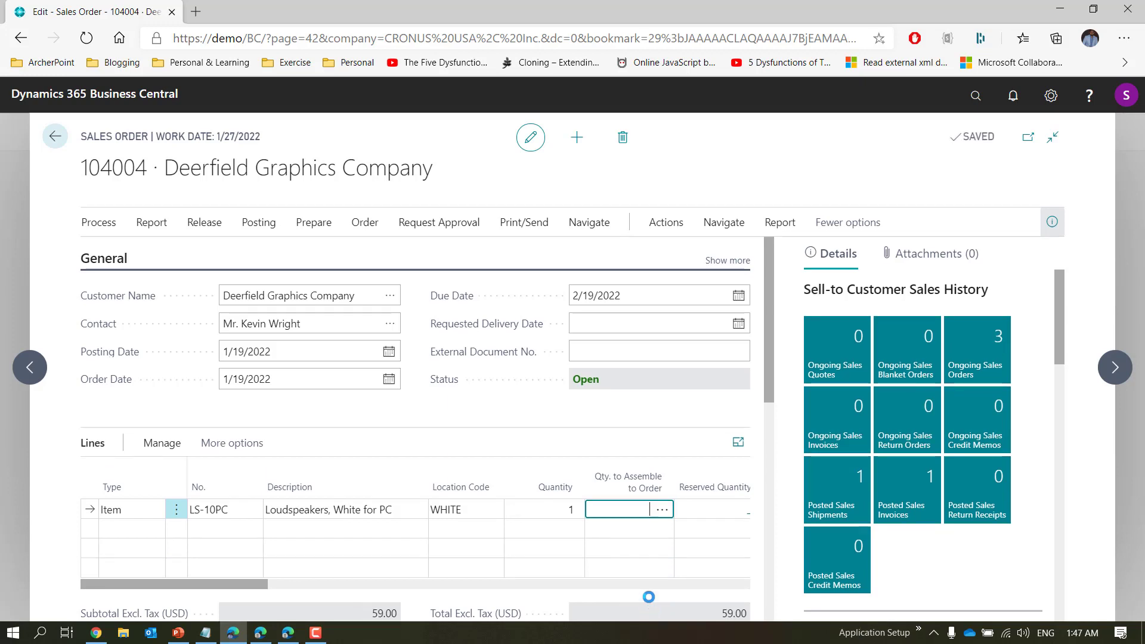
left_click_drag(765, 370, 771, 423)
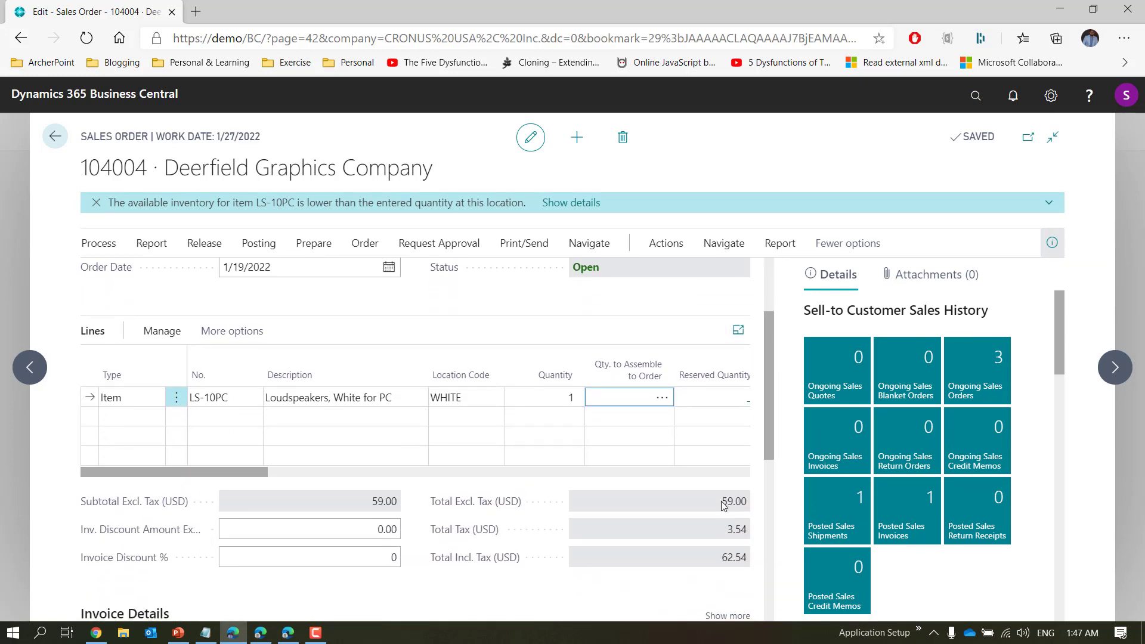
left_click(94, 204)
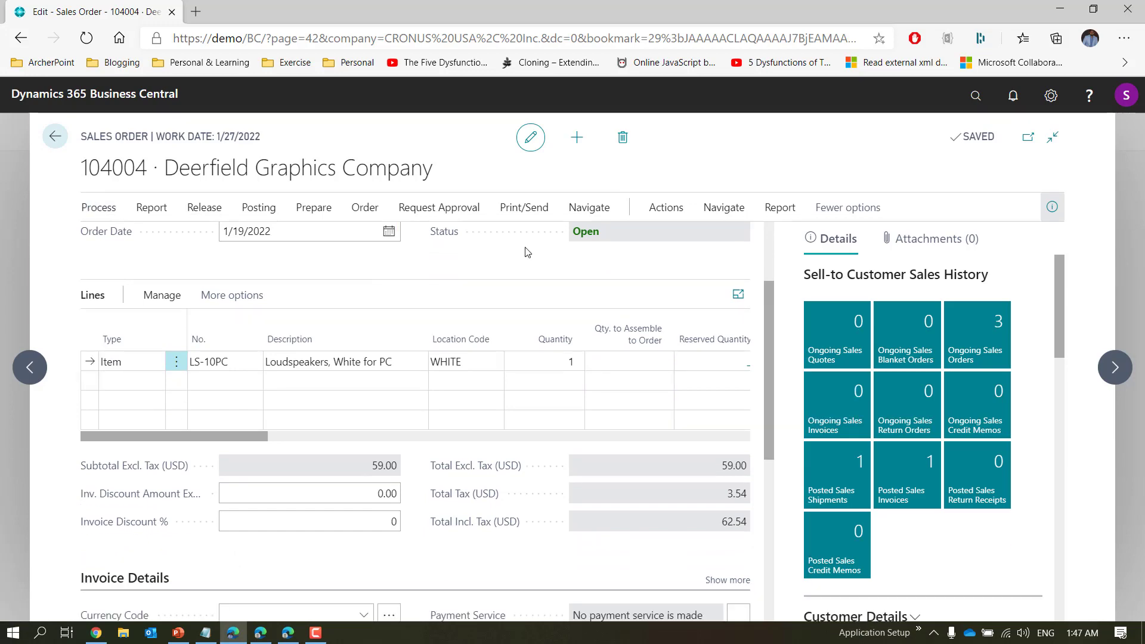
Compare the order total with the approval limits on the PowerPoint slide and send an approval request for the order in Business Central
key("alt+Tab")
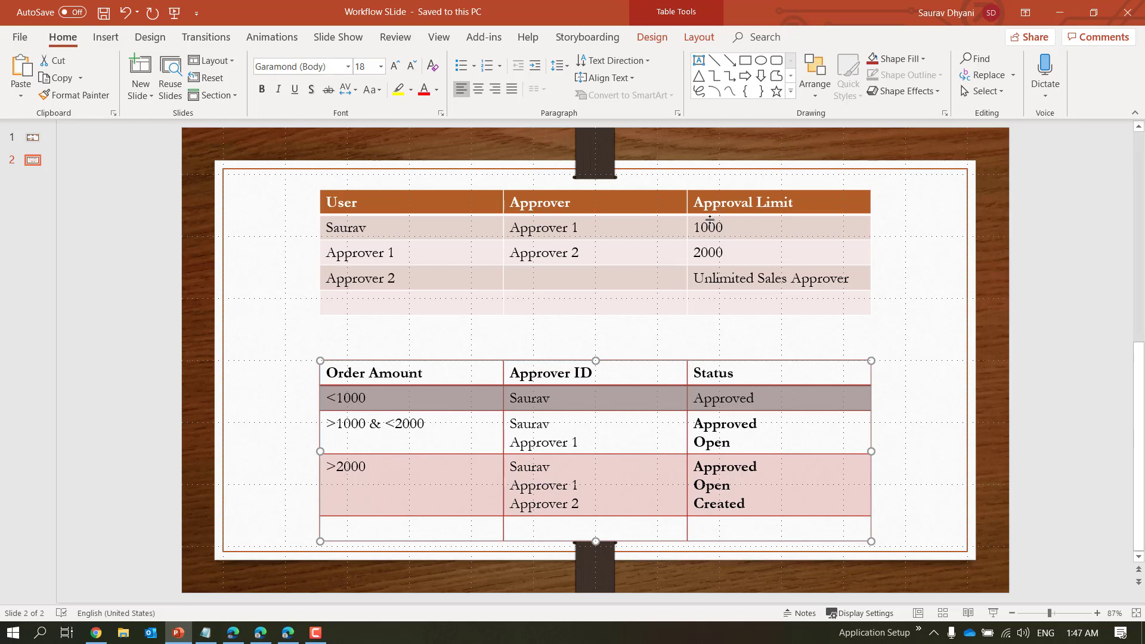
key("alt+Tab")
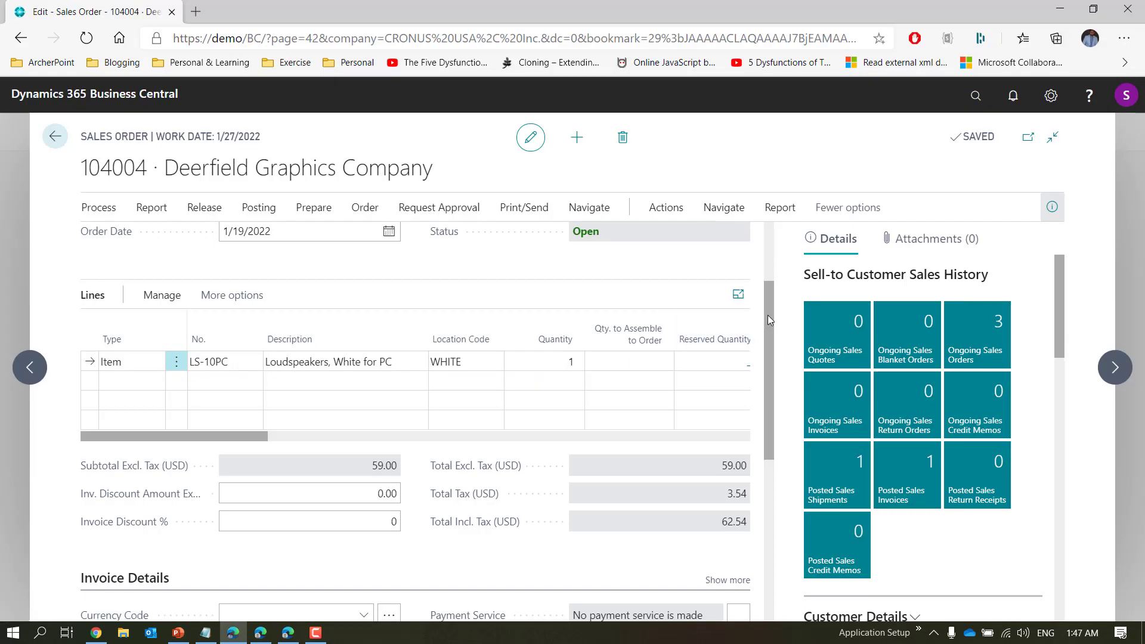
left_click_drag(768, 314, 764, 263)
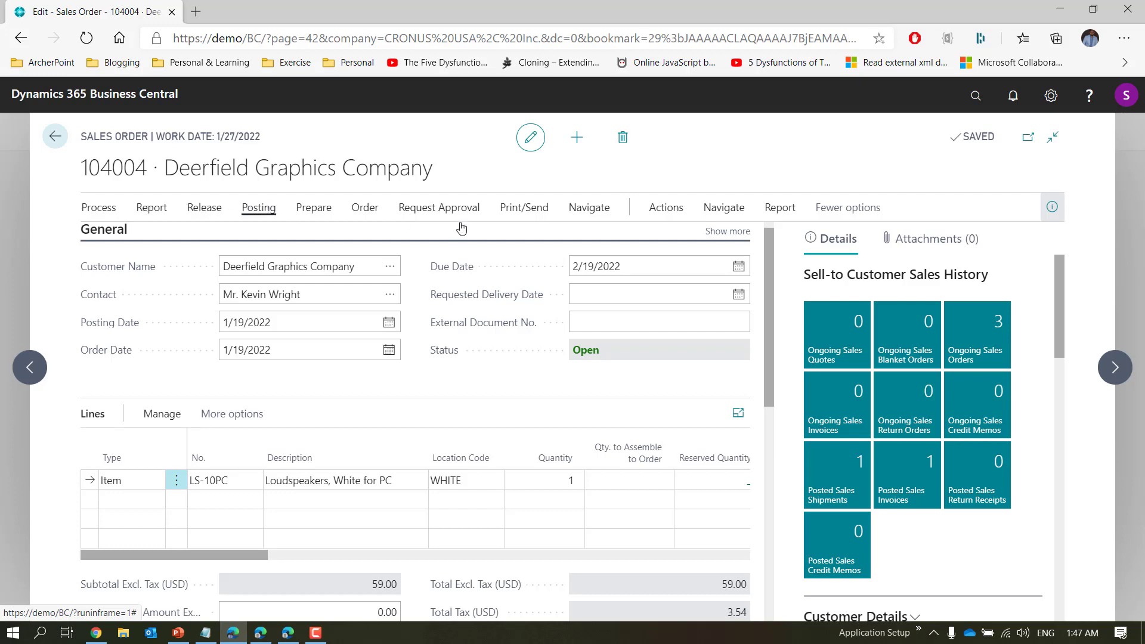
left_click(402, 216)
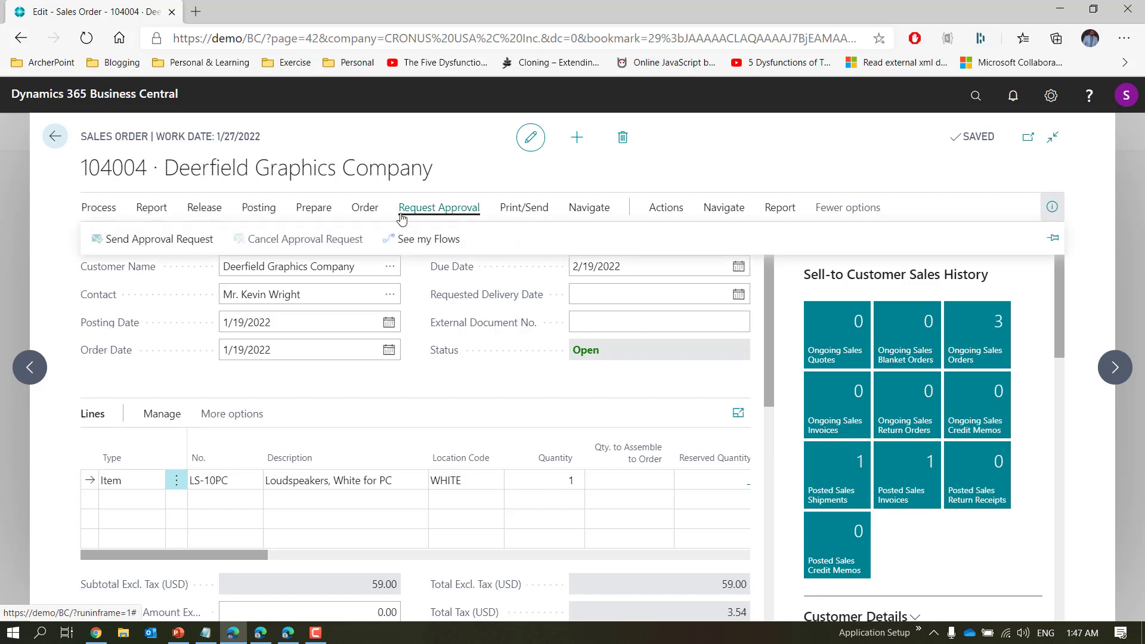
left_click(158, 240)
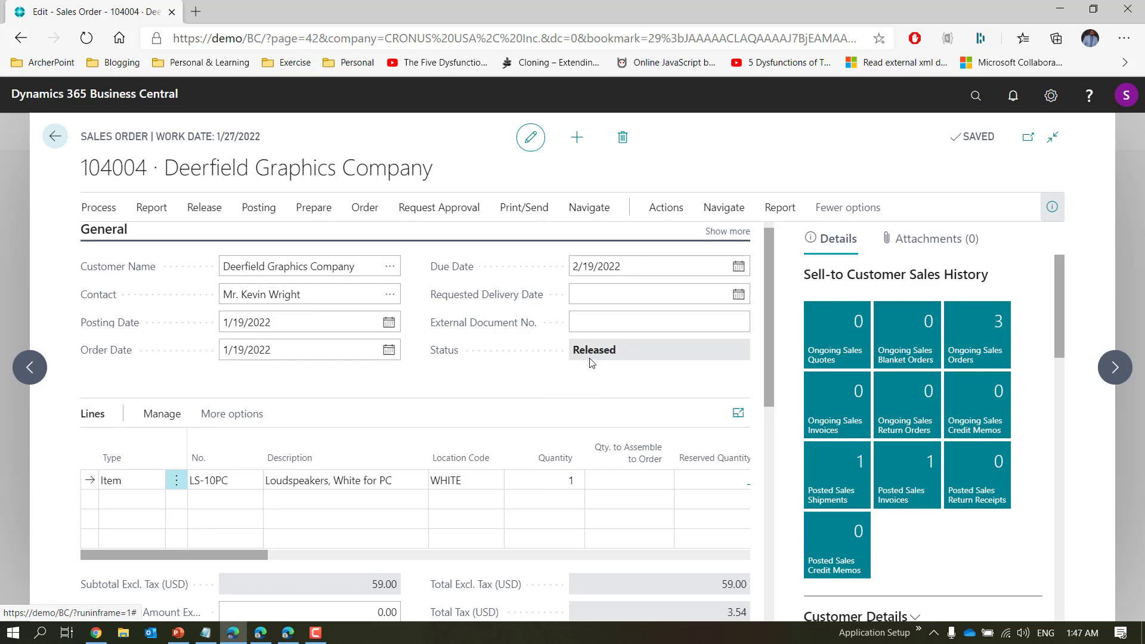
Open the released order's approval entries, review them, and return to the sales order
left_click(719, 216)
left_click(120, 239)
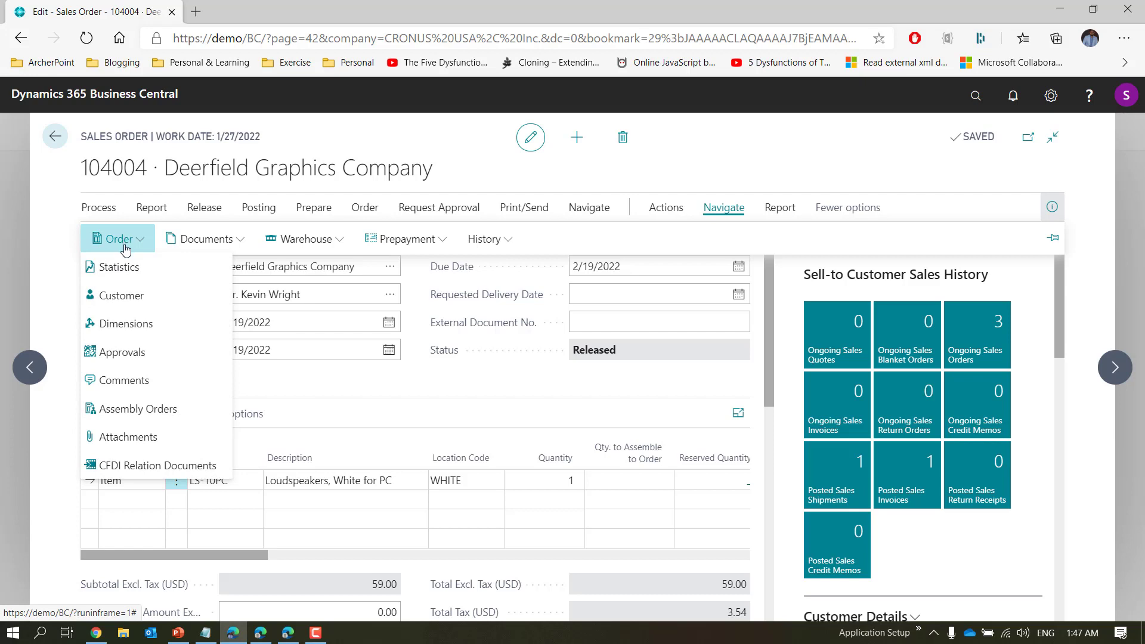
left_click(119, 354)
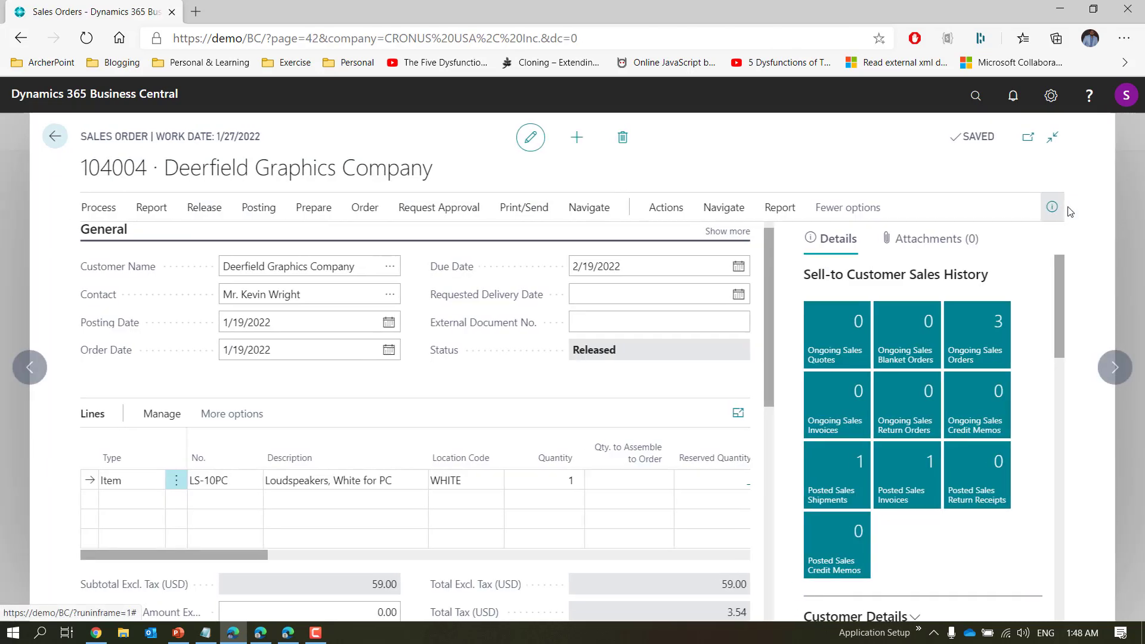
Try to set the line quantity to 20 on the released order and discard the change
left_click(547, 480)
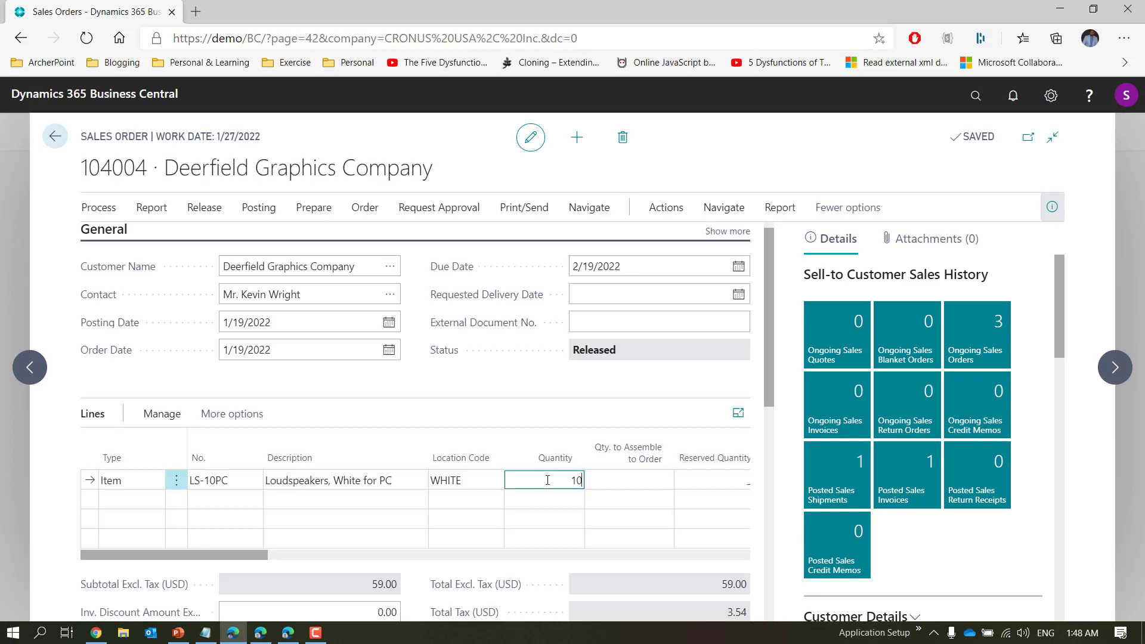
type("20")
key("Tab")
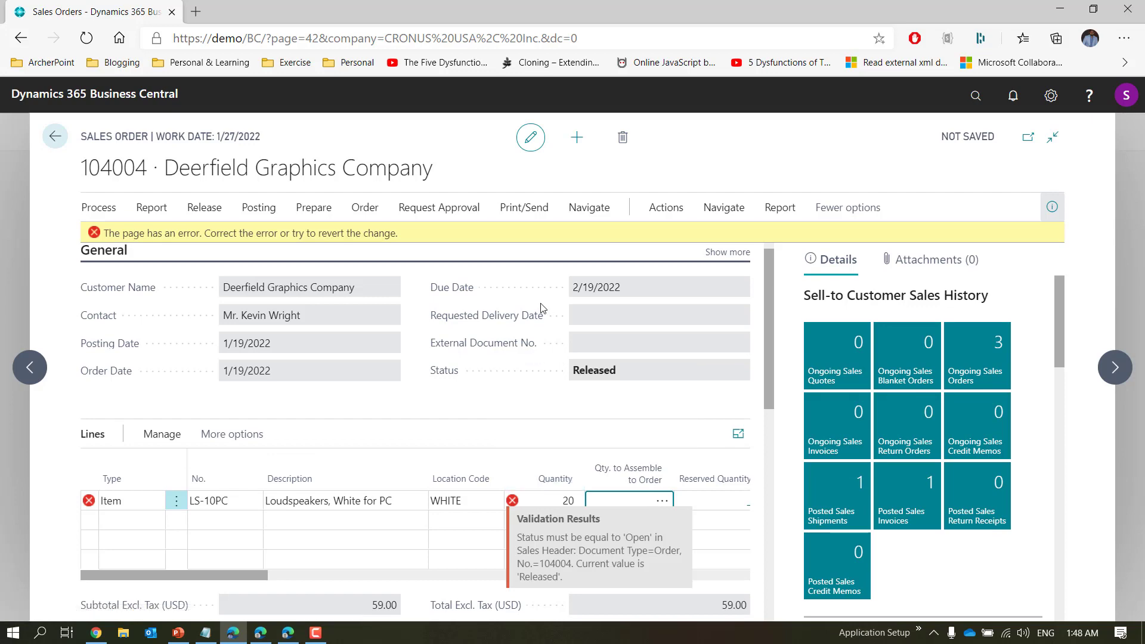
key("Escape")
left_click(647, 400)
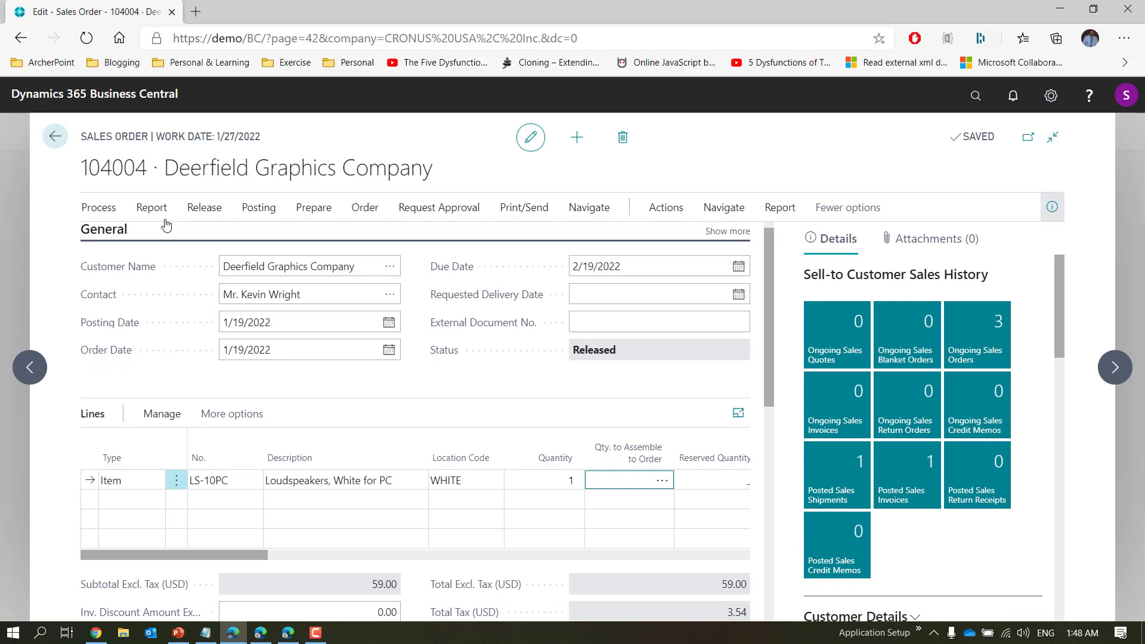
Reopen the released sales order, set the LS-10PC line's quantity to 20, and check the order total
left_click(204, 208)
left_click(182, 241)
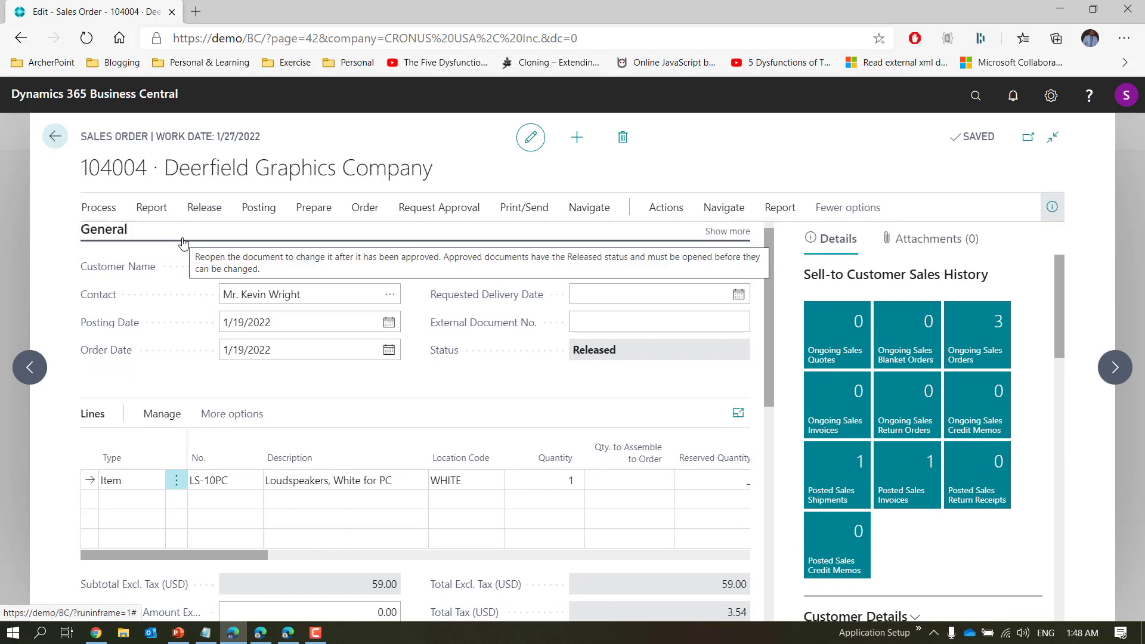
left_click(570, 480)
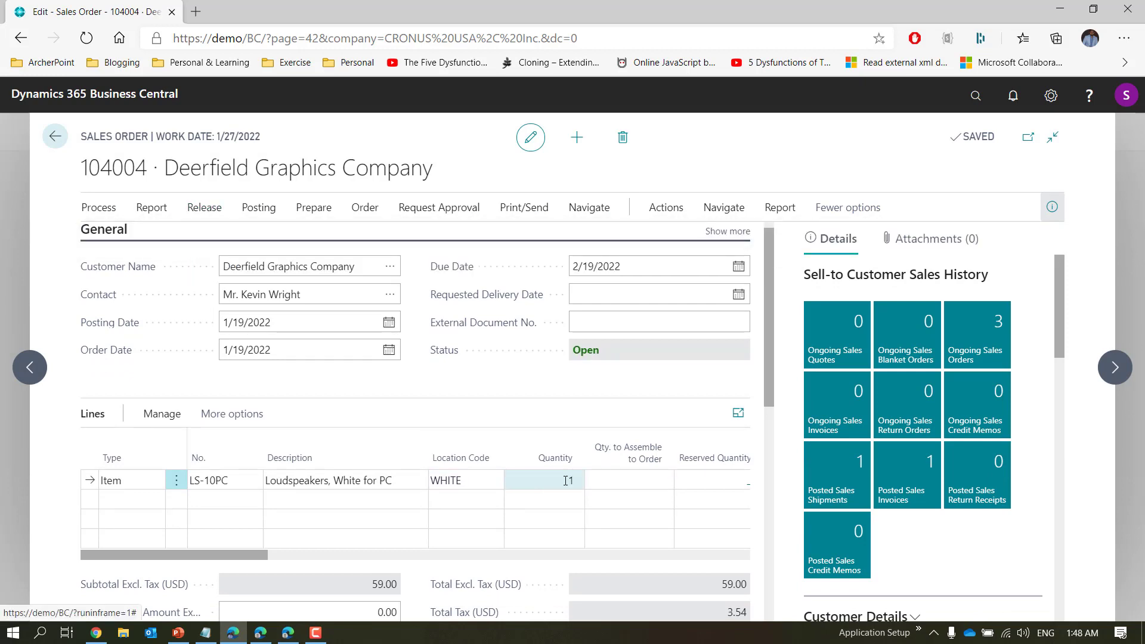
left_click(565, 481)
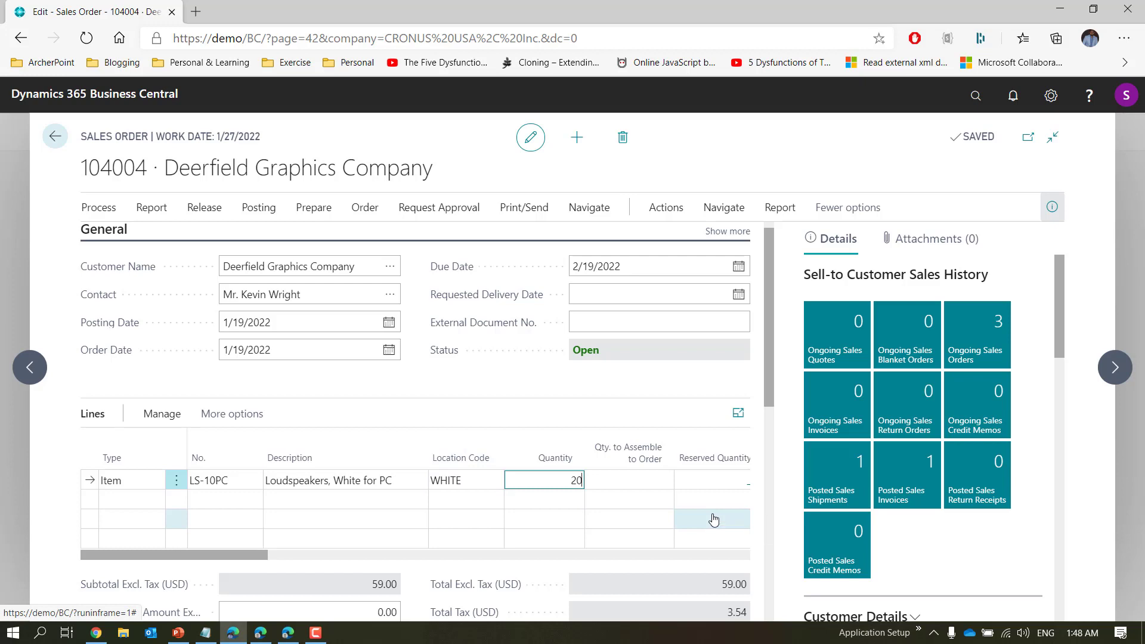
type("20")
key("Tab")
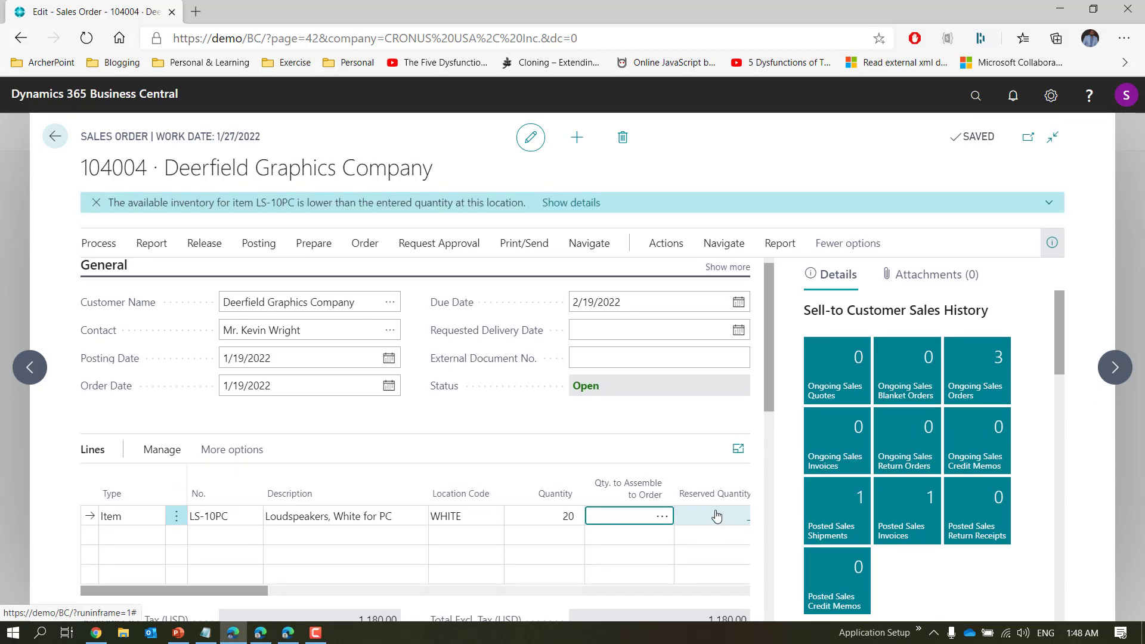
left_click_drag(770, 391, 772, 437)
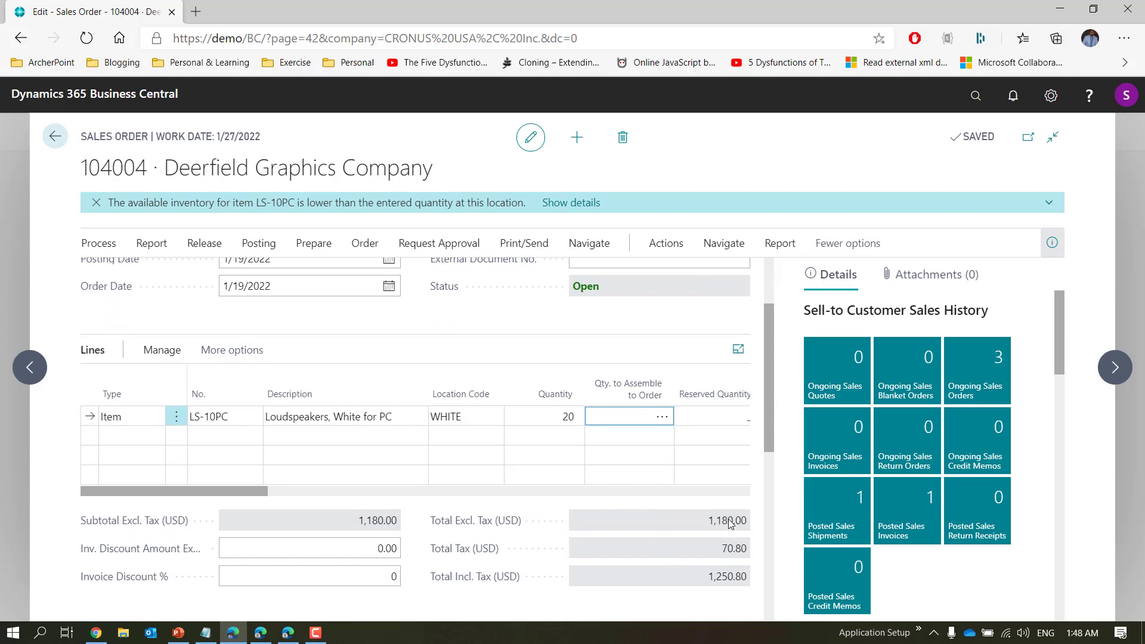
Check the expected approvers for the order amount on the PowerPoint slide, then send the order's approval request in Business Central
key("alt+Tab")
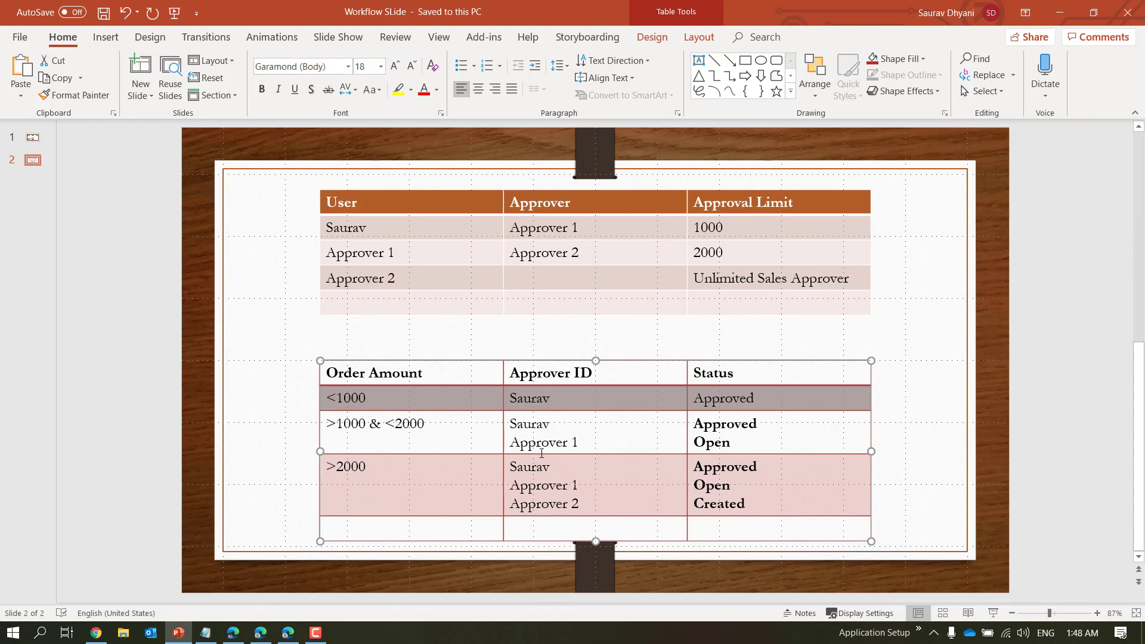
key("alt+Tab")
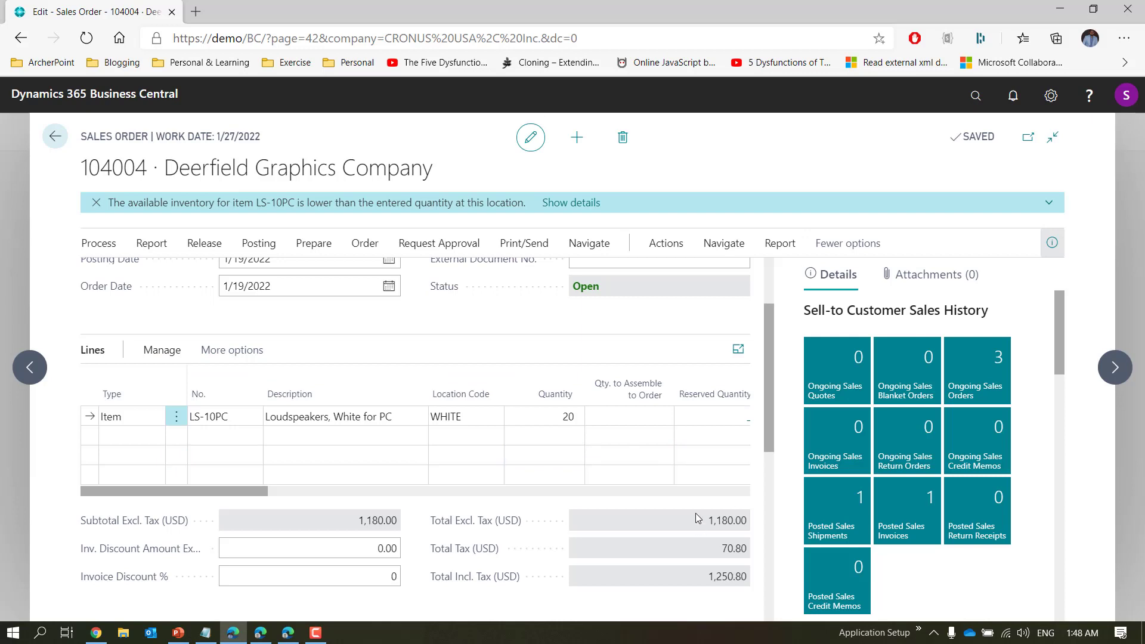
left_click(431, 247)
left_click(152, 278)
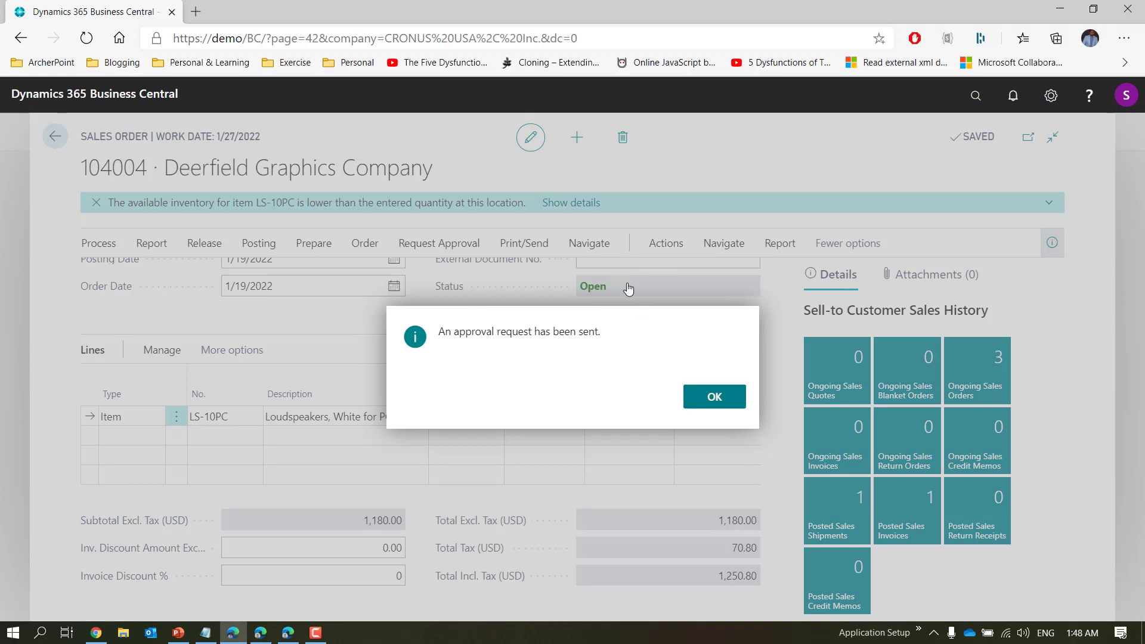
key("Return")
Open the order's approval entries and review the sequence number, status, and approver of the newly created entries
left_click(708, 253)
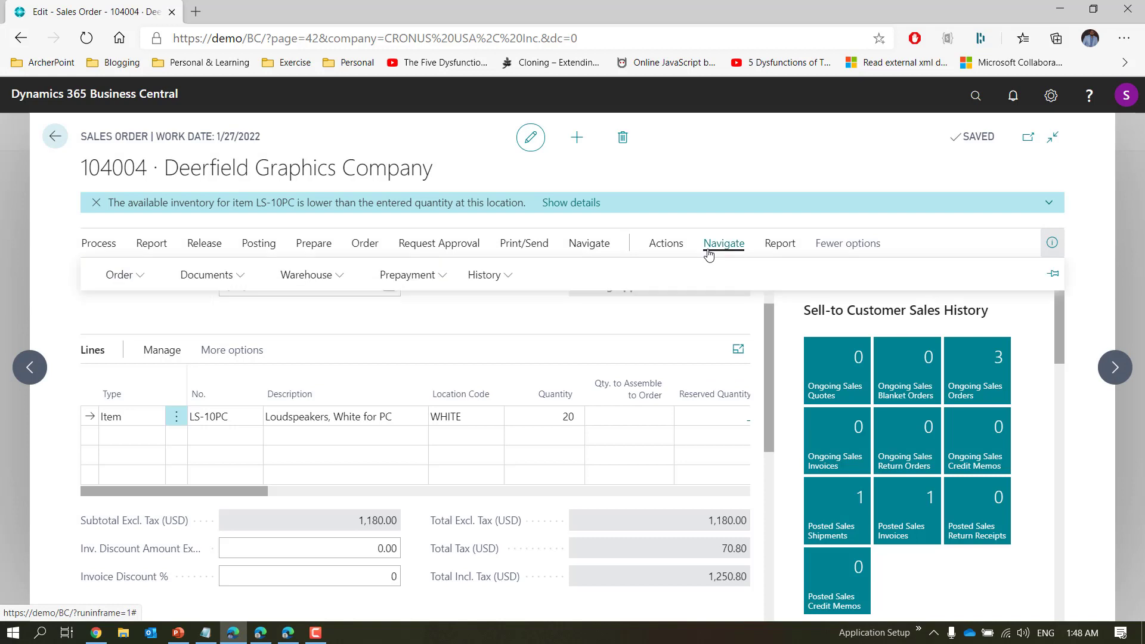
left_click(117, 275)
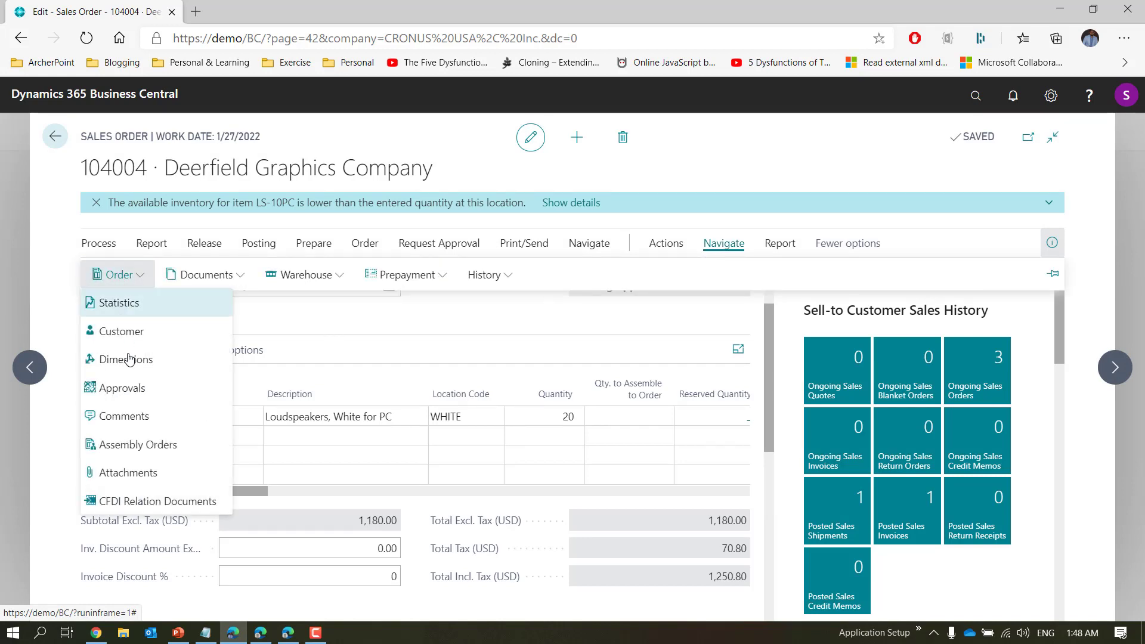
left_click(130, 386)
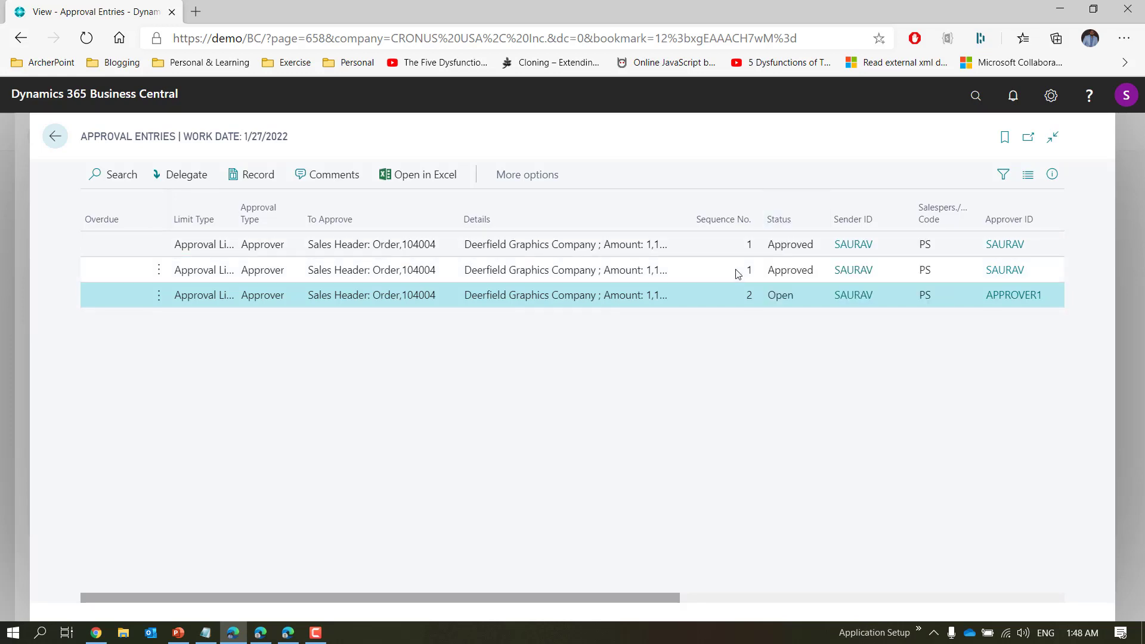
left_click_drag(737, 273, 743, 295)
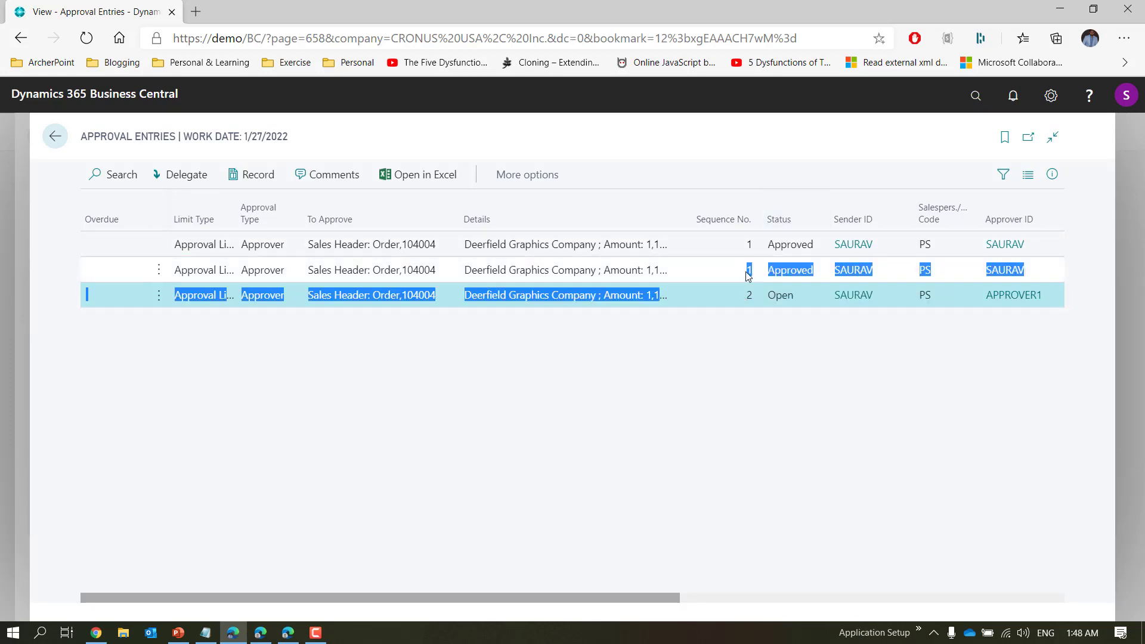
left_click(747, 272)
left_click(748, 296)
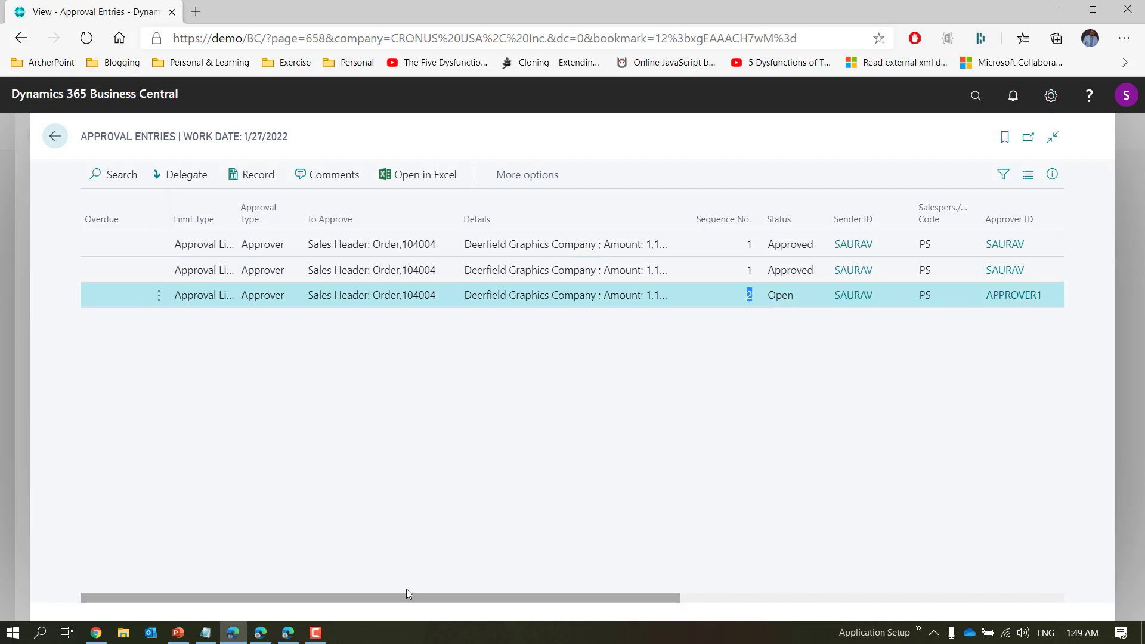
Switch to the first approver's Business Central session, approve the Deerfield Graphics Company order in Requests to Approve, and return to the home page
left_click(261, 633)
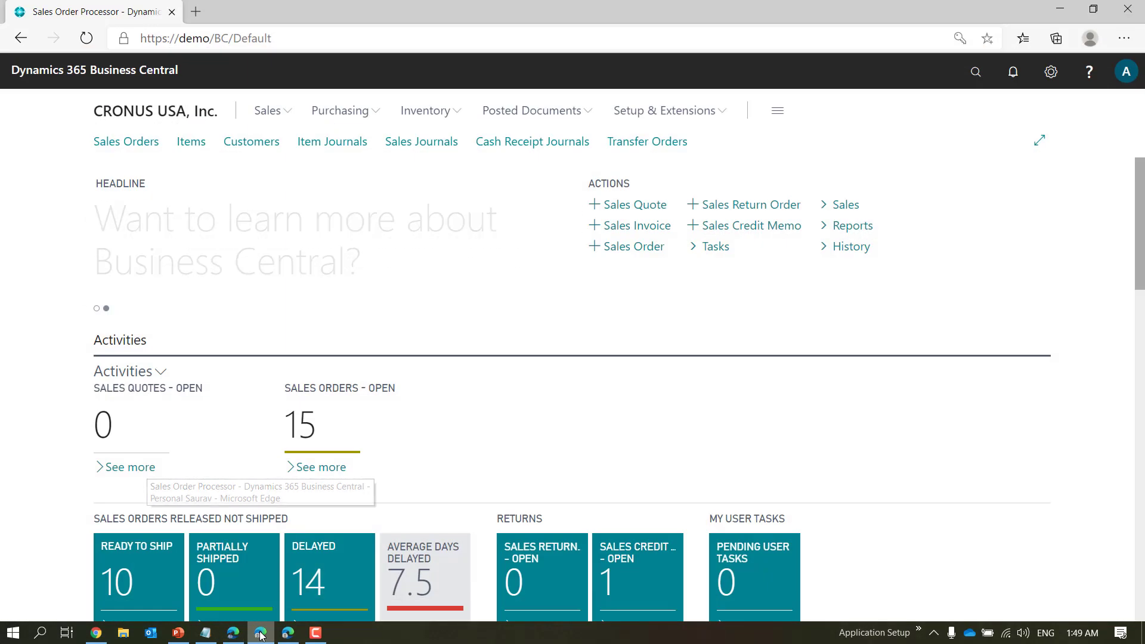
left_click(974, 74)
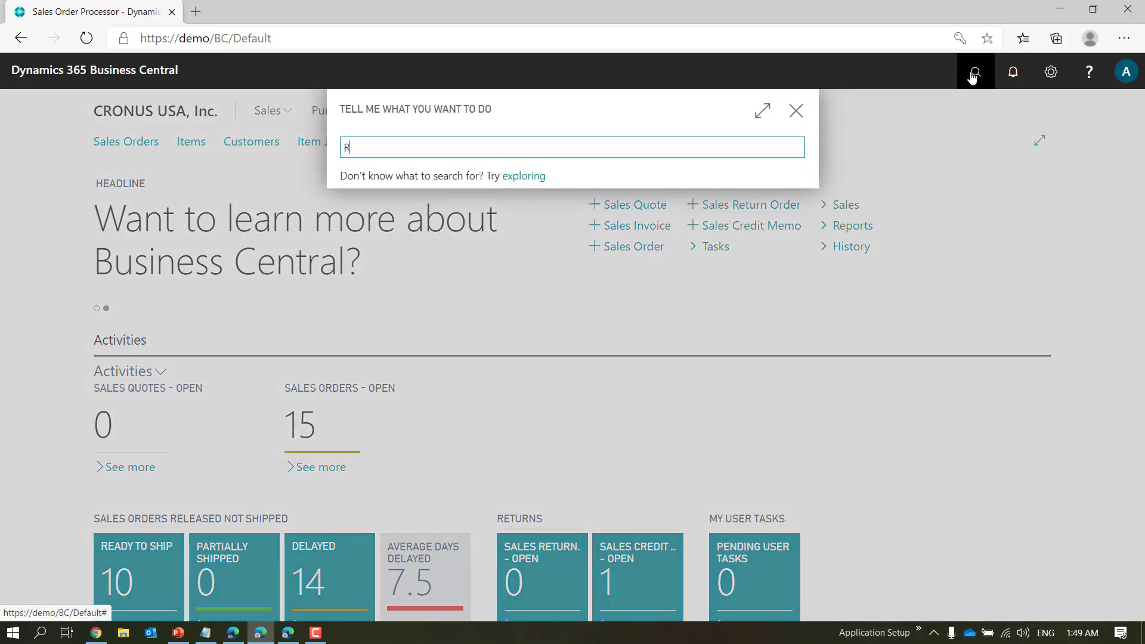
type("Request")
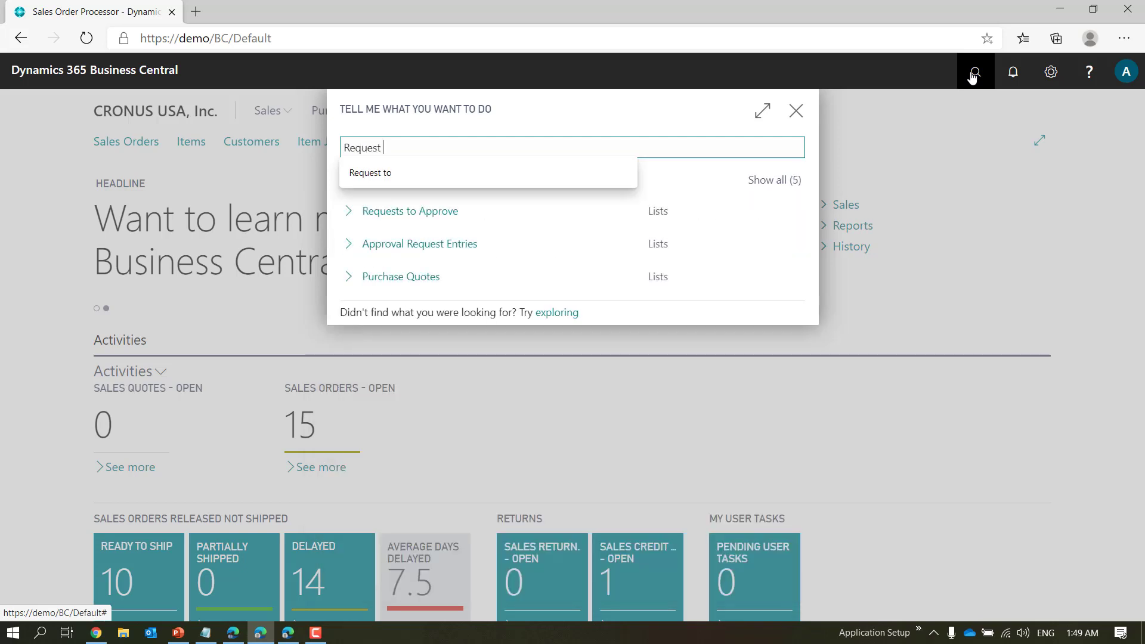
left_click(429, 212)
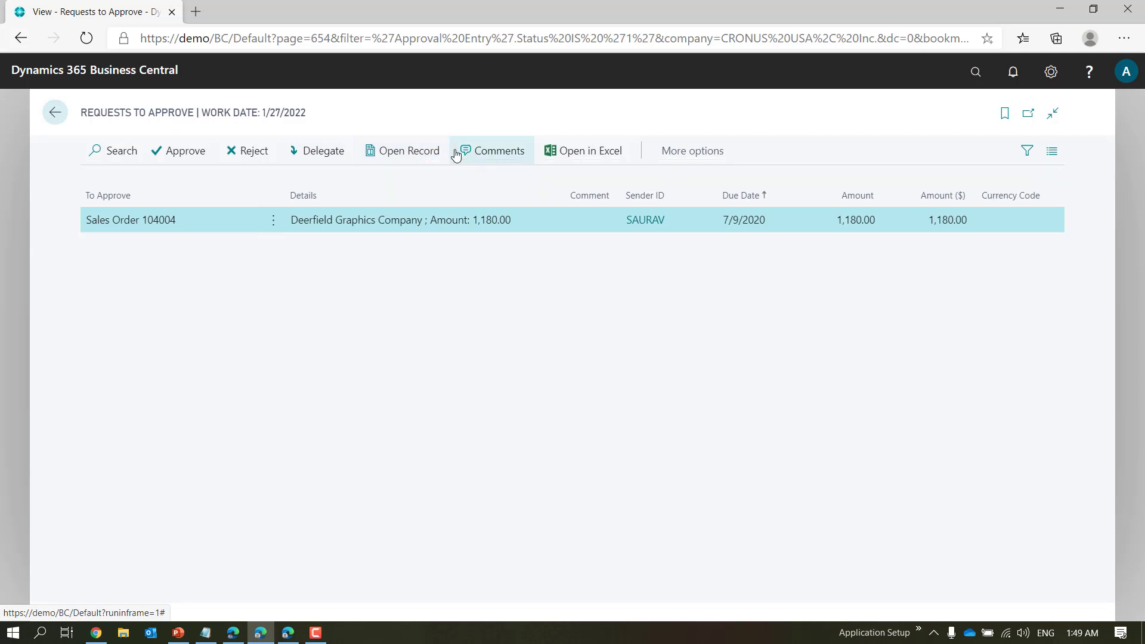
left_click(175, 152)
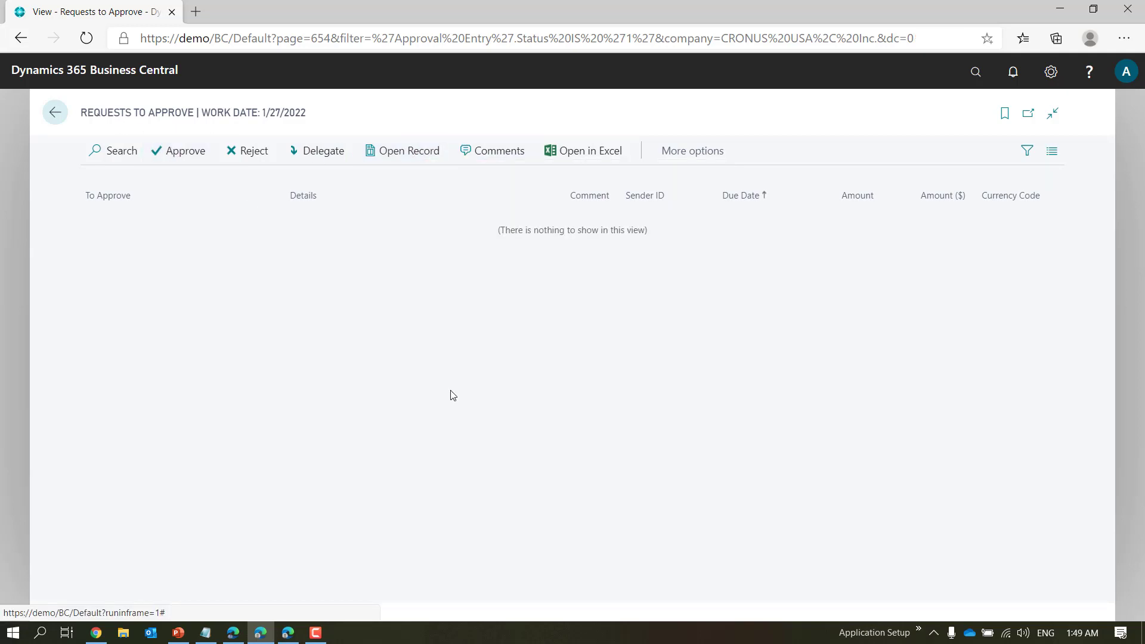
key("alt+Left")
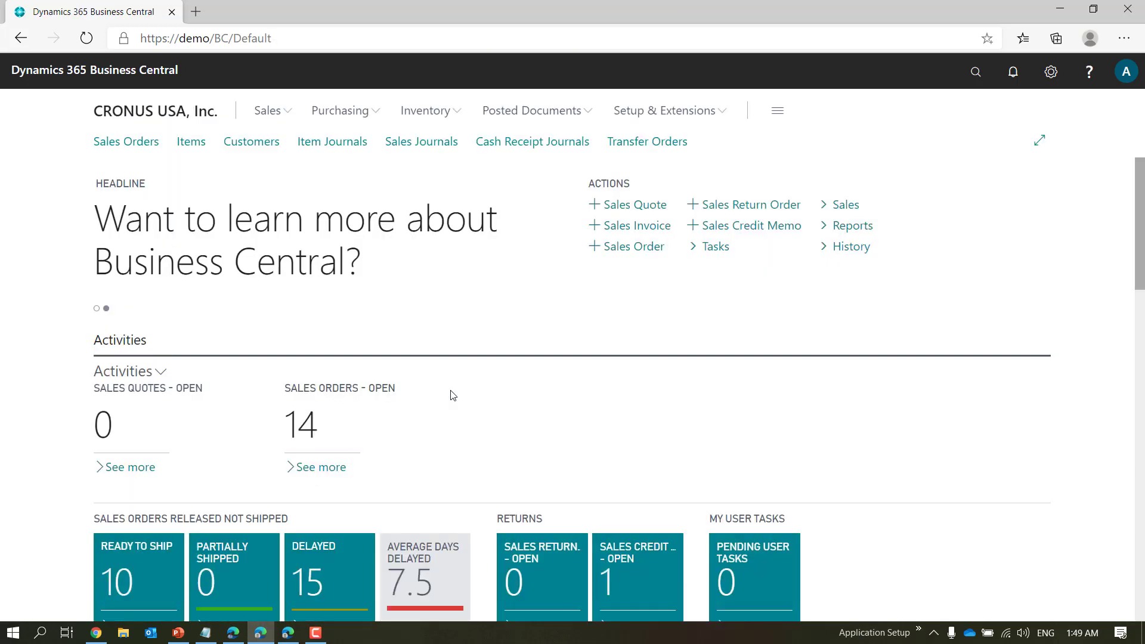
Switch back to the requester's session, open the sales order's approval entries again, and check the status of the first approver's entry
key("alt+Tab")
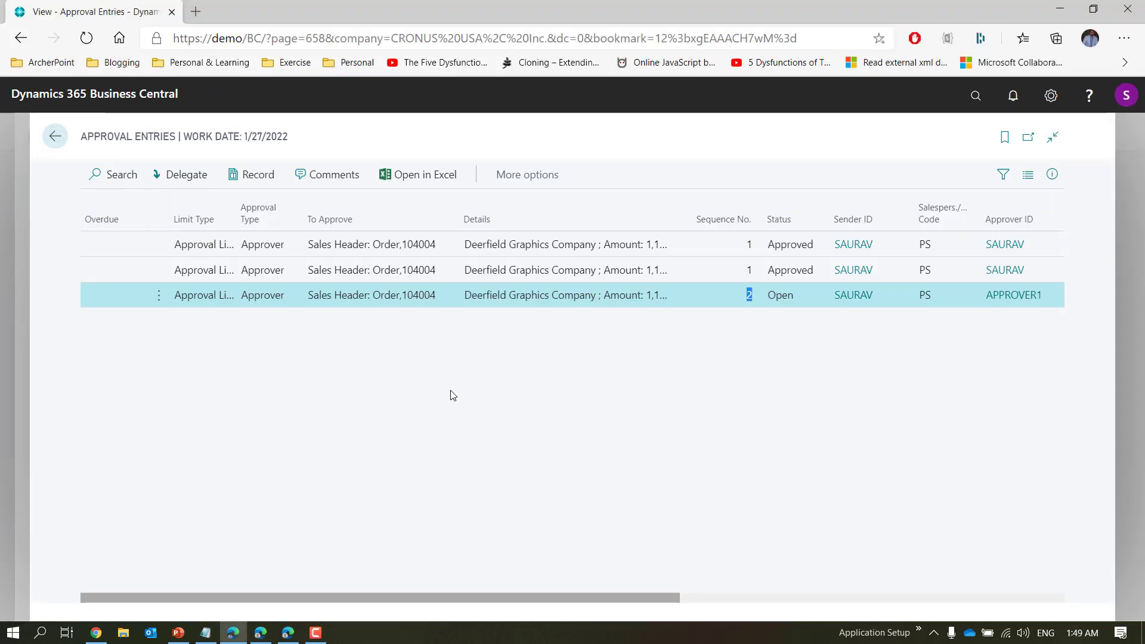
key("alt+Tab")
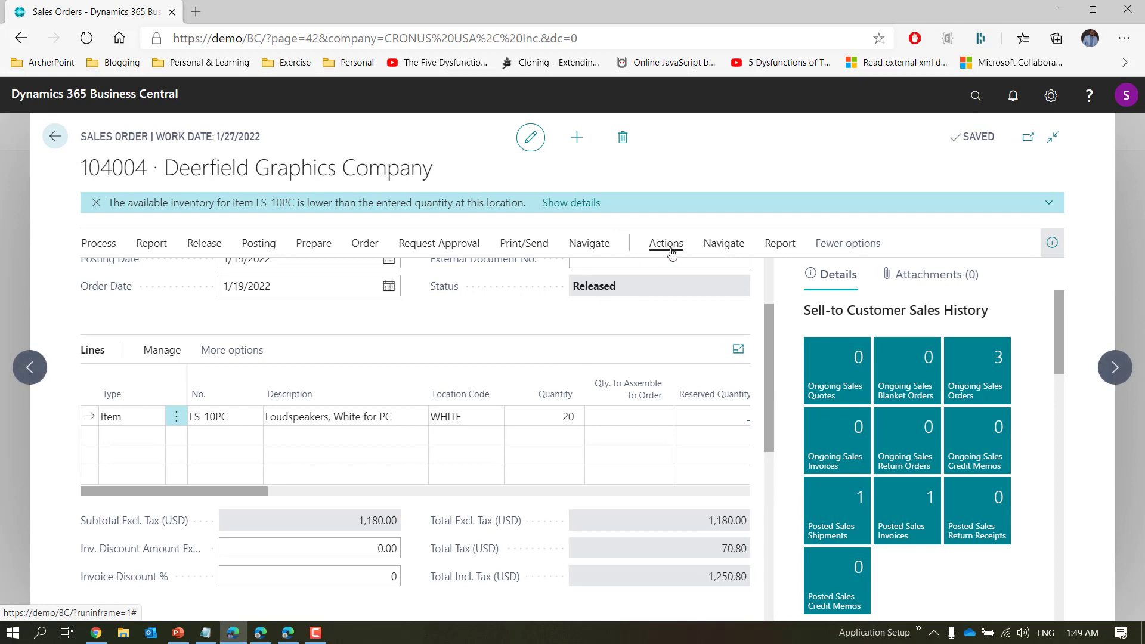
left_click(724, 243)
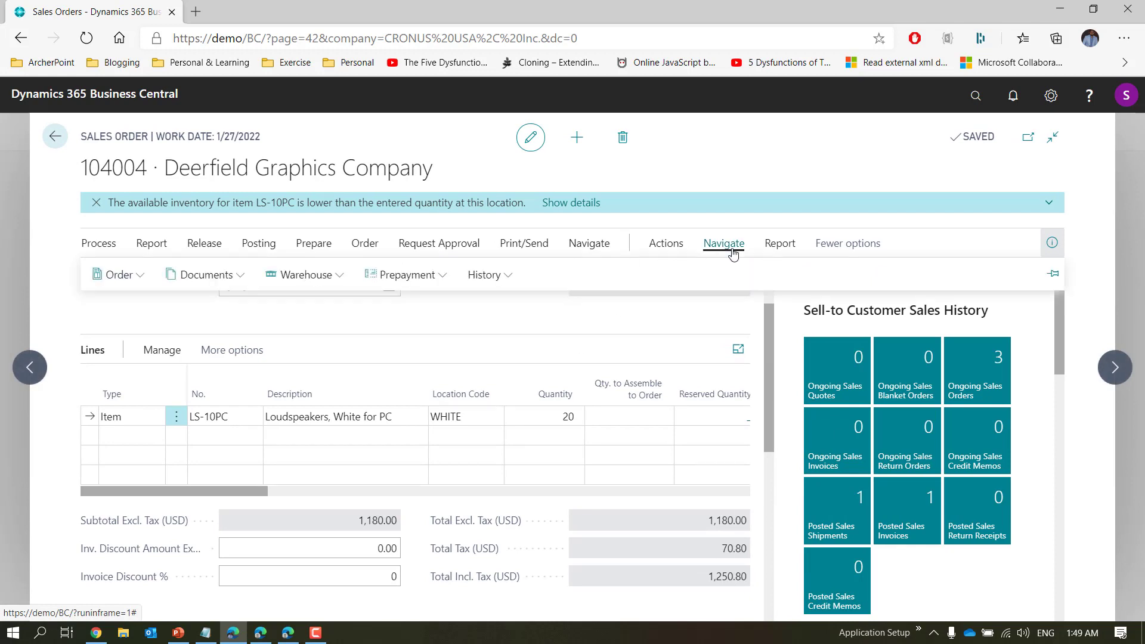
left_click(98, 275)
left_click(122, 388)
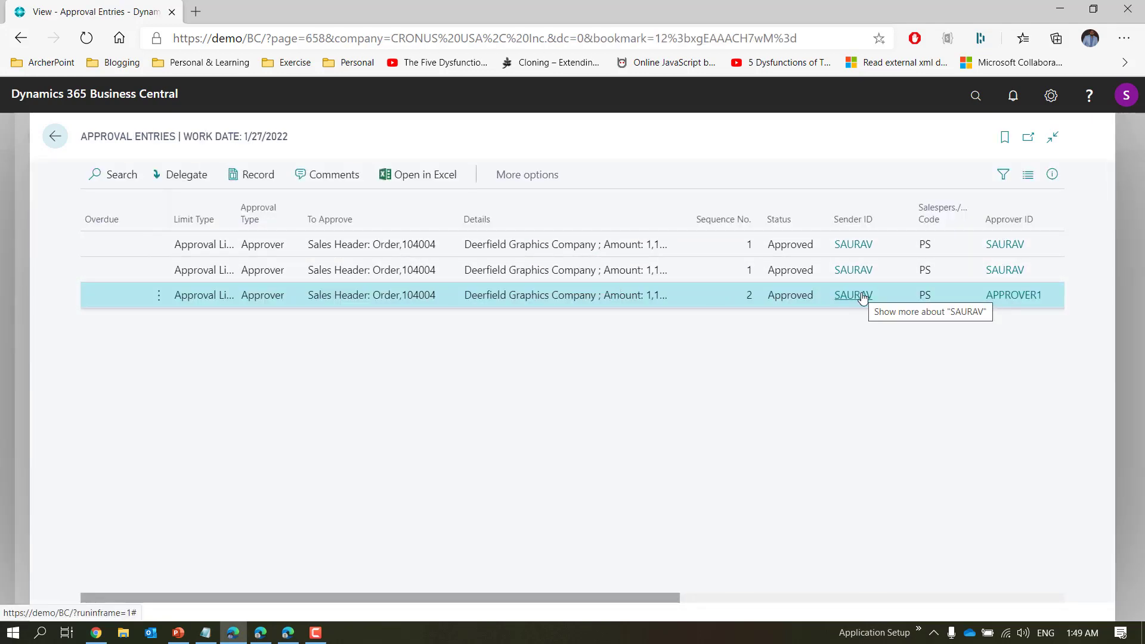
key("Escape")
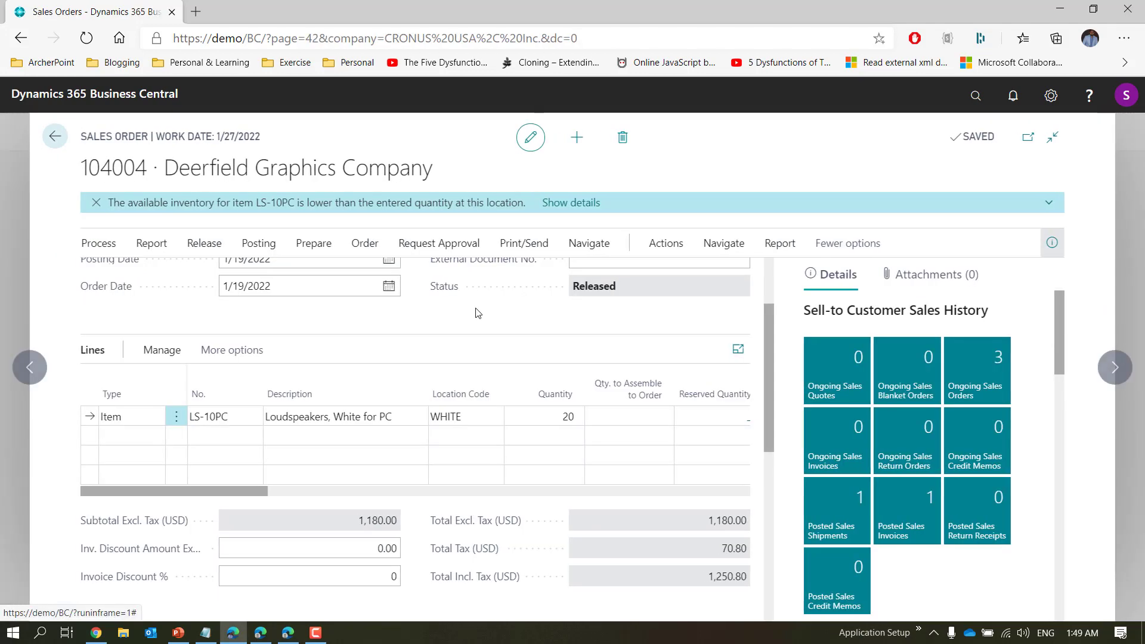
Reopen the released sales order, set the LS-10PC line's quantity to 40, and check the order total excluding tax
left_click(197, 243)
left_click(186, 274)
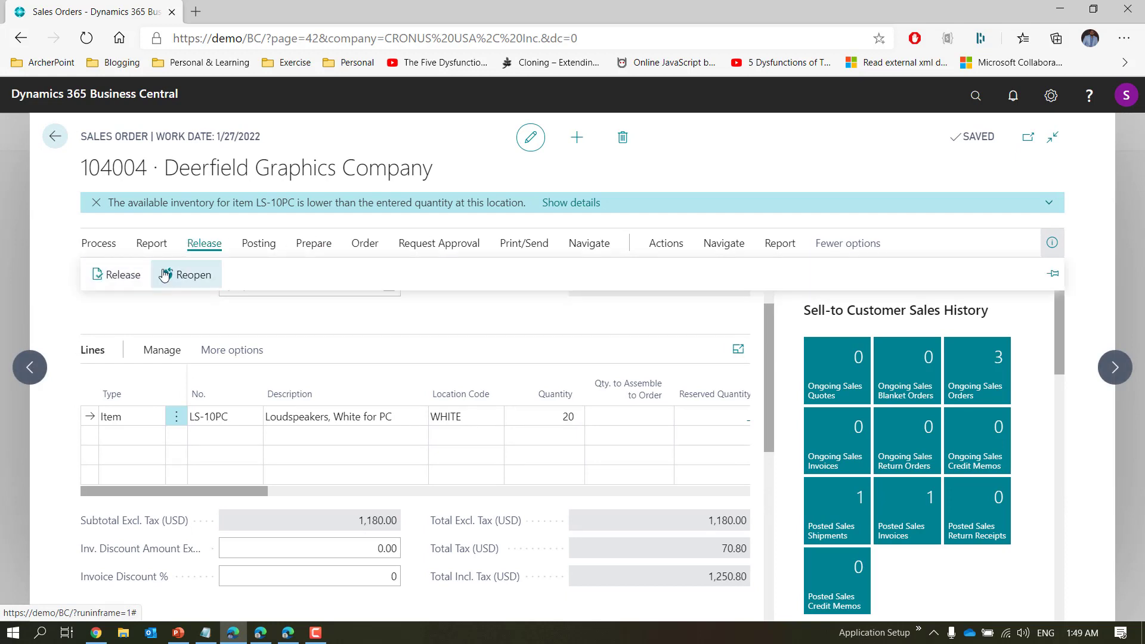
left_click(560, 421)
type("40")
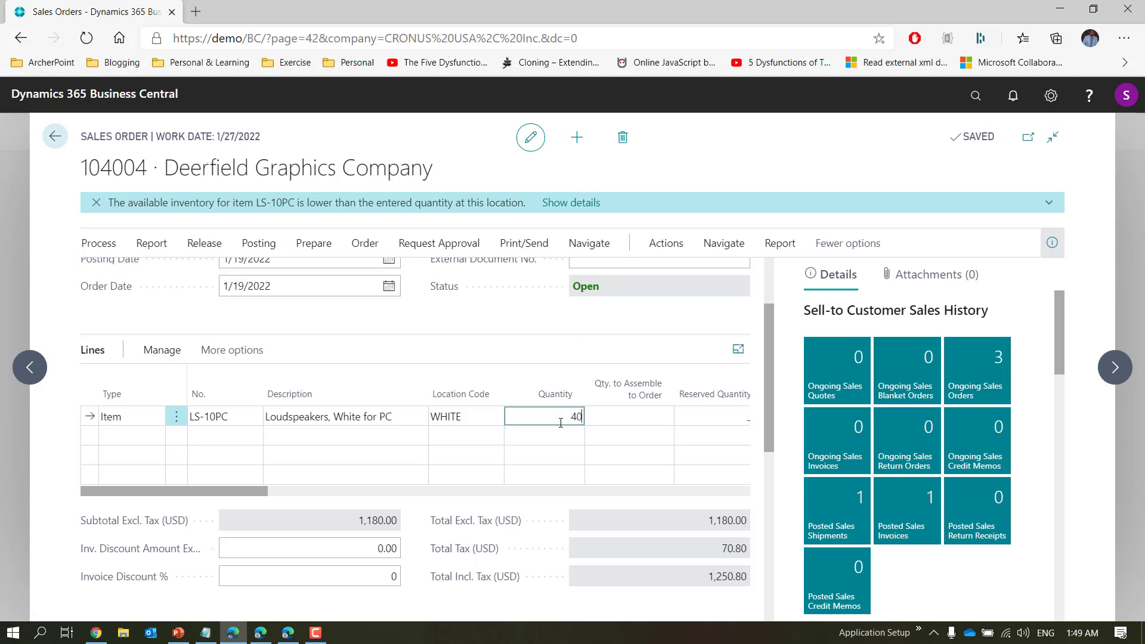
key("Tab")
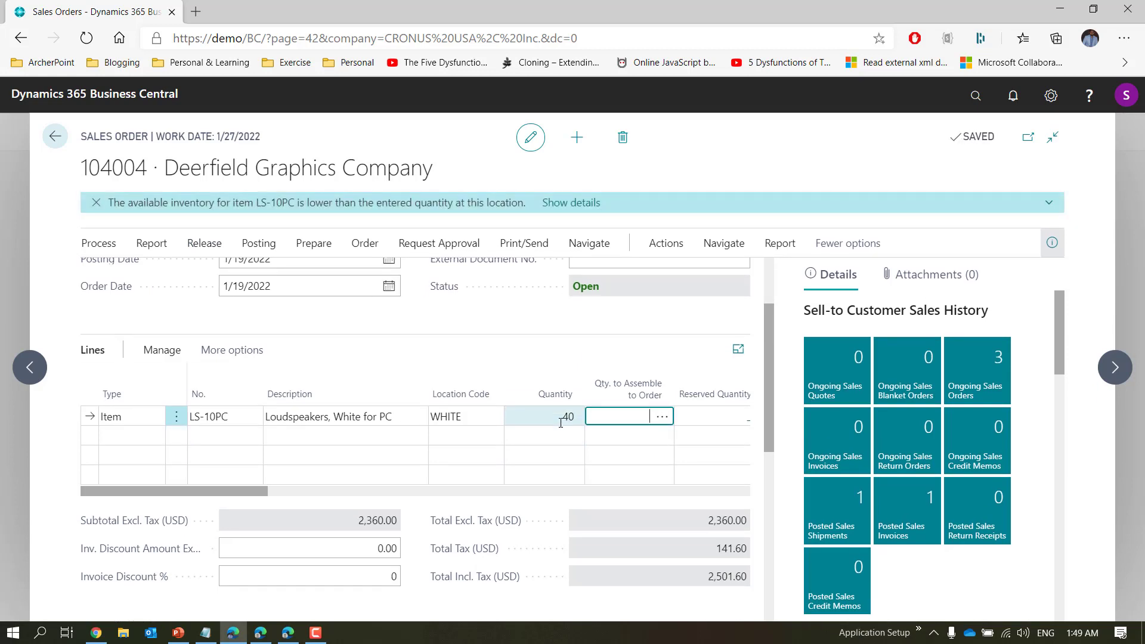
double_click(718, 523)
Check the expected approvers for amounts above 2000 on the PowerPoint slide, then send the order's approval request in Business Central
key("alt+Tab")
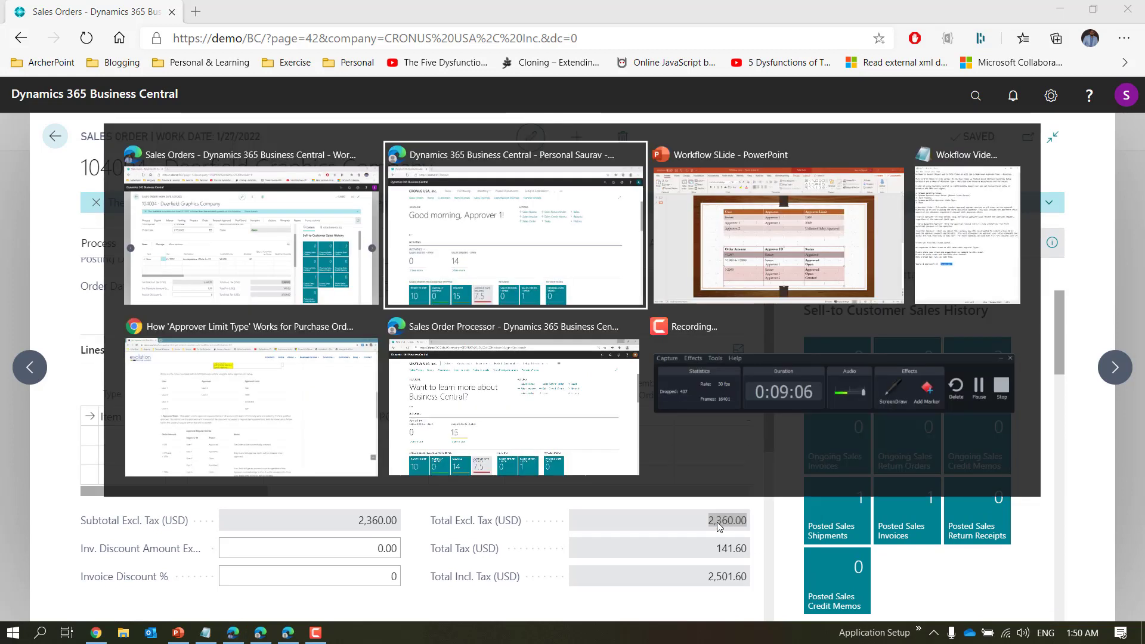
key("alt+Tab")
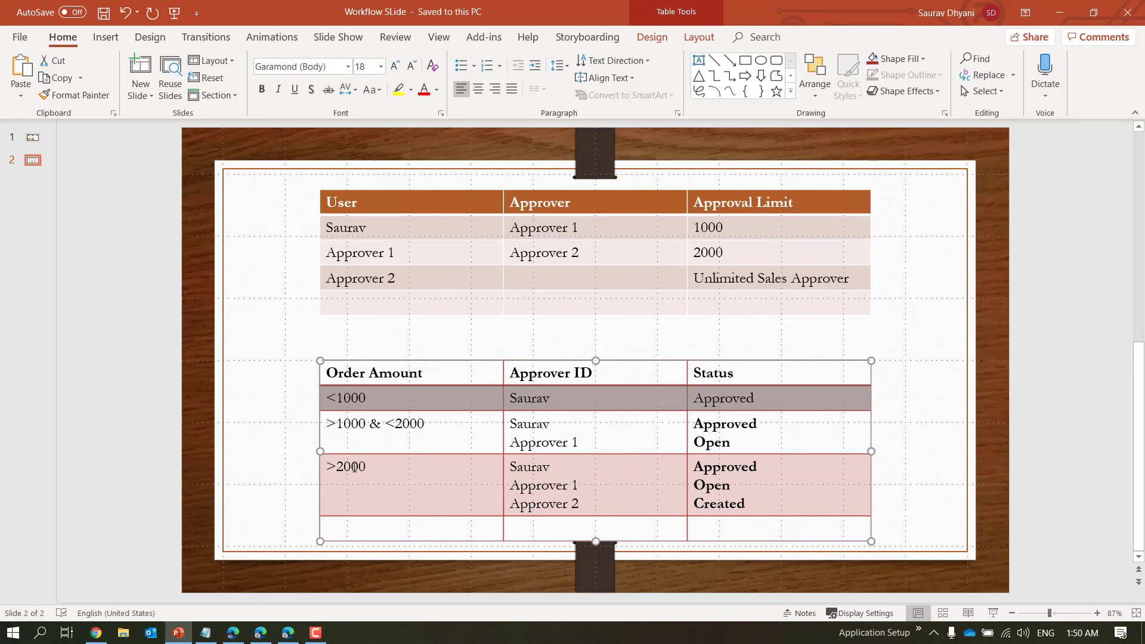
double_click(354, 468)
left_click_drag(539, 467, 584, 495)
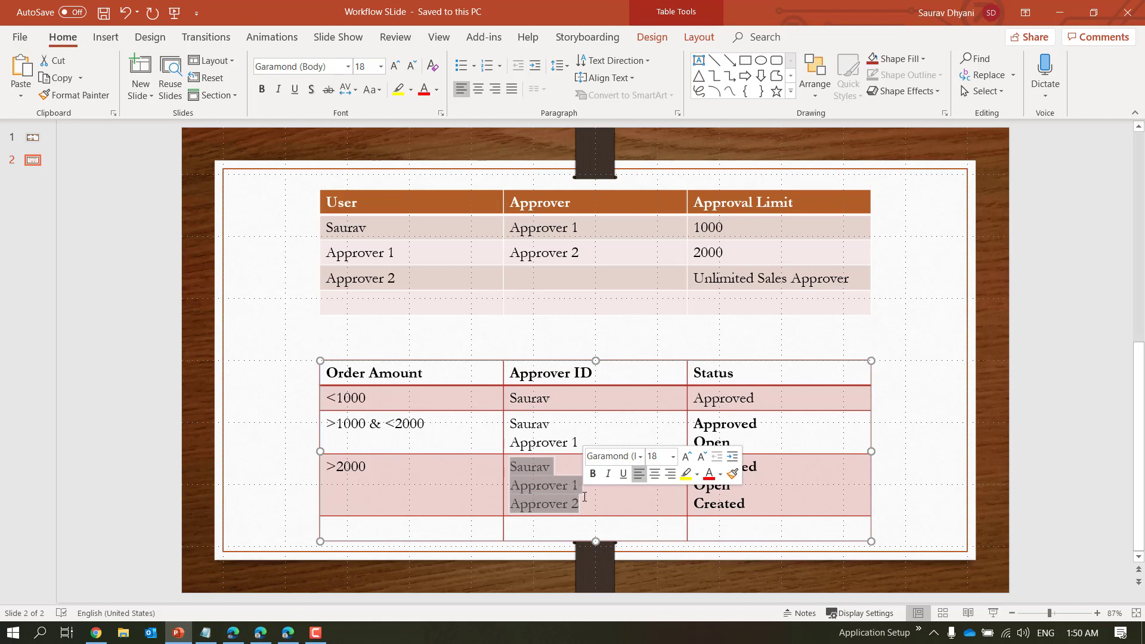
key("alt+Tab")
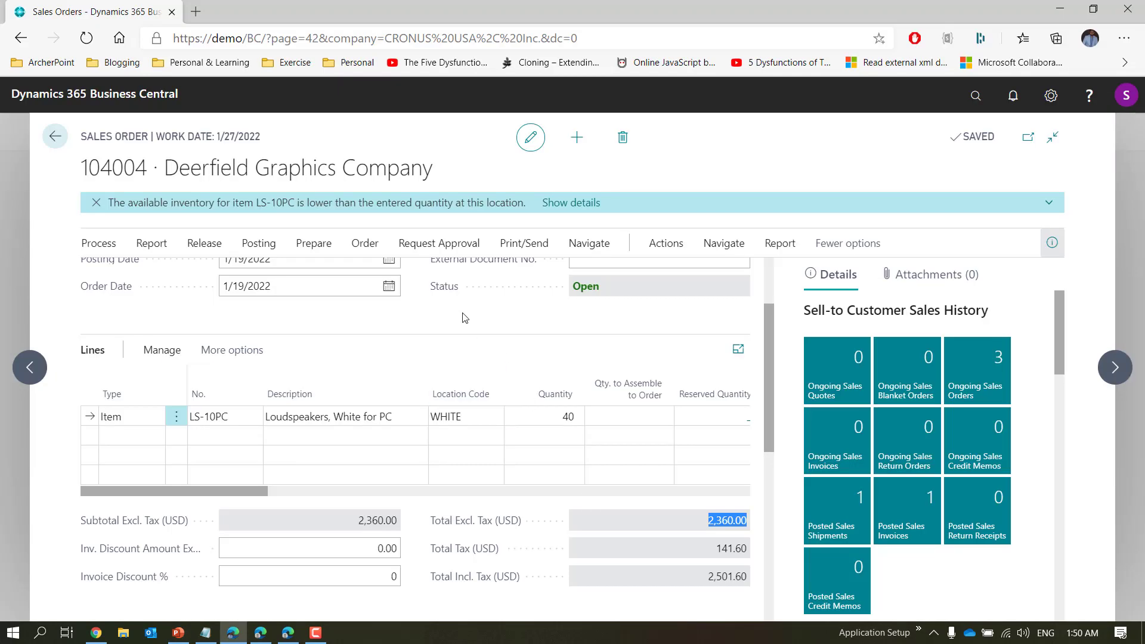
left_click(459, 244)
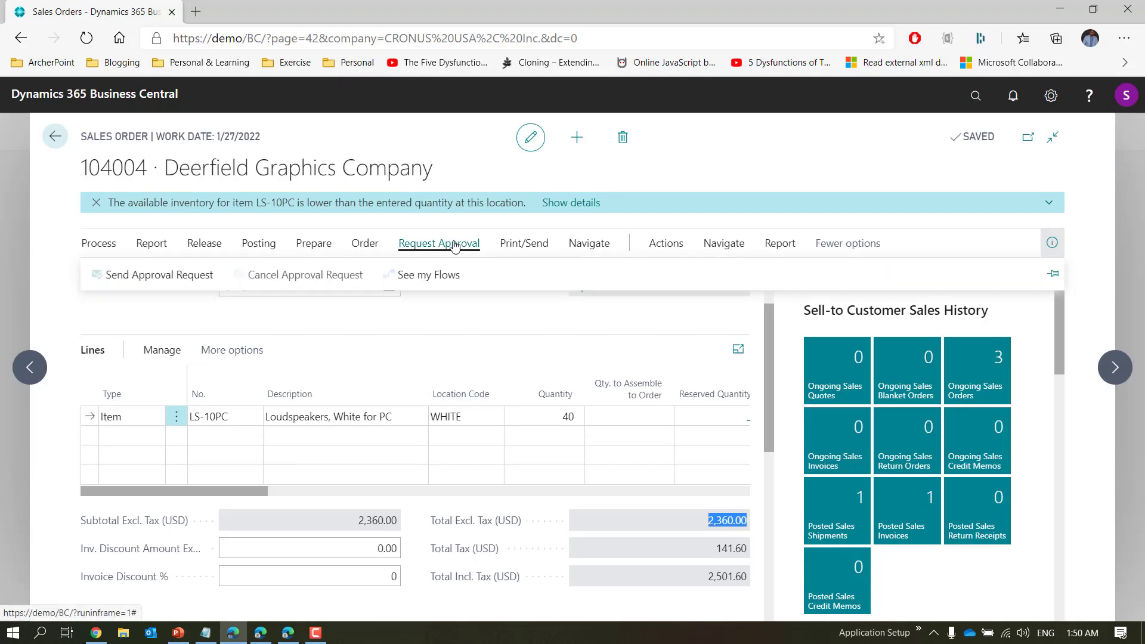
left_click(160, 275)
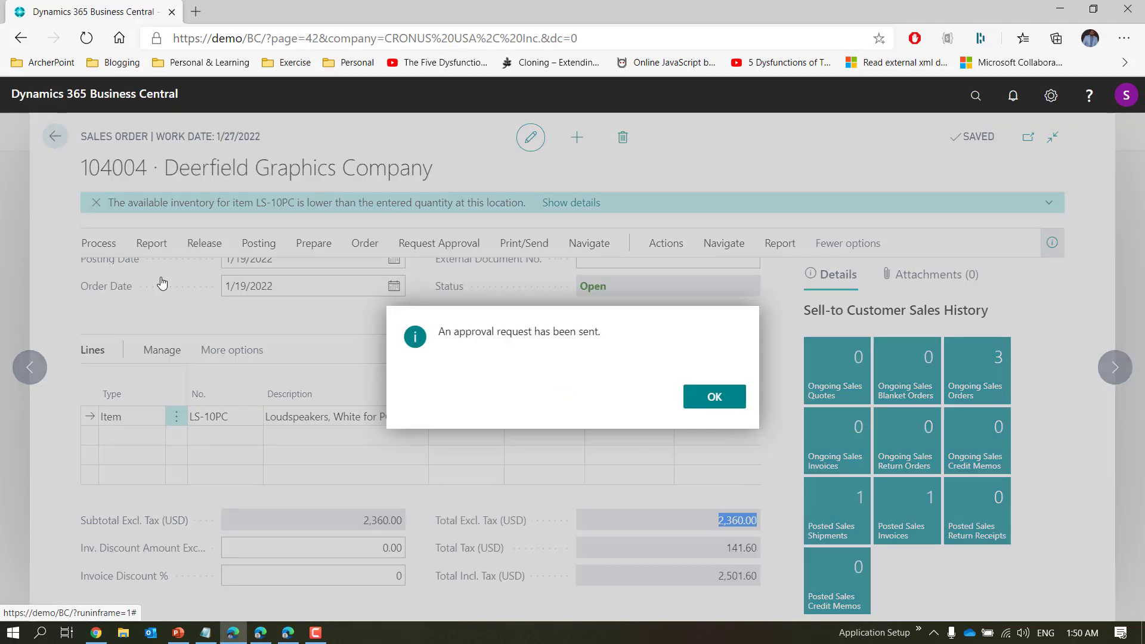
left_click(711, 400)
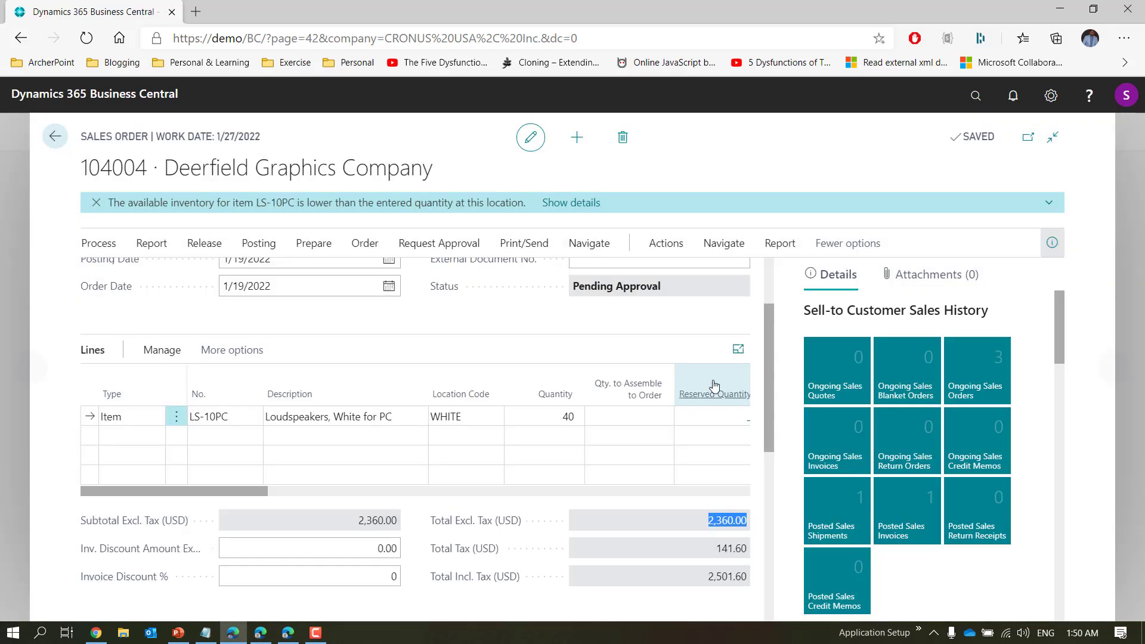
Open the order's approval entries and review the sequence number, status, and approver of the entries created by the latest request
left_click(724, 244)
left_click(117, 274)
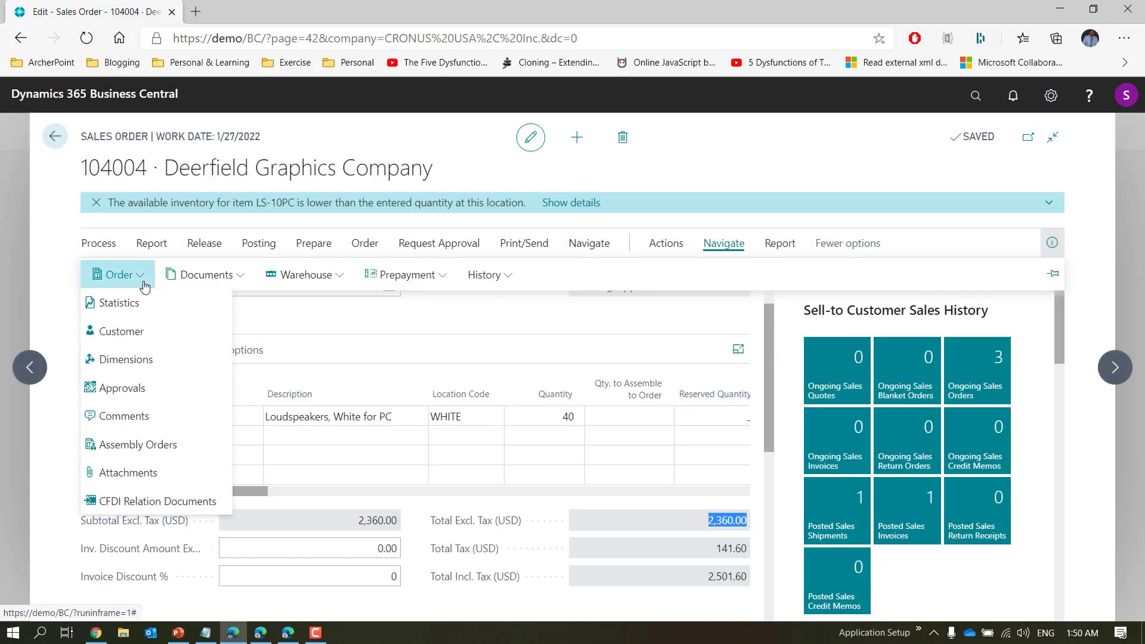
left_click(133, 393)
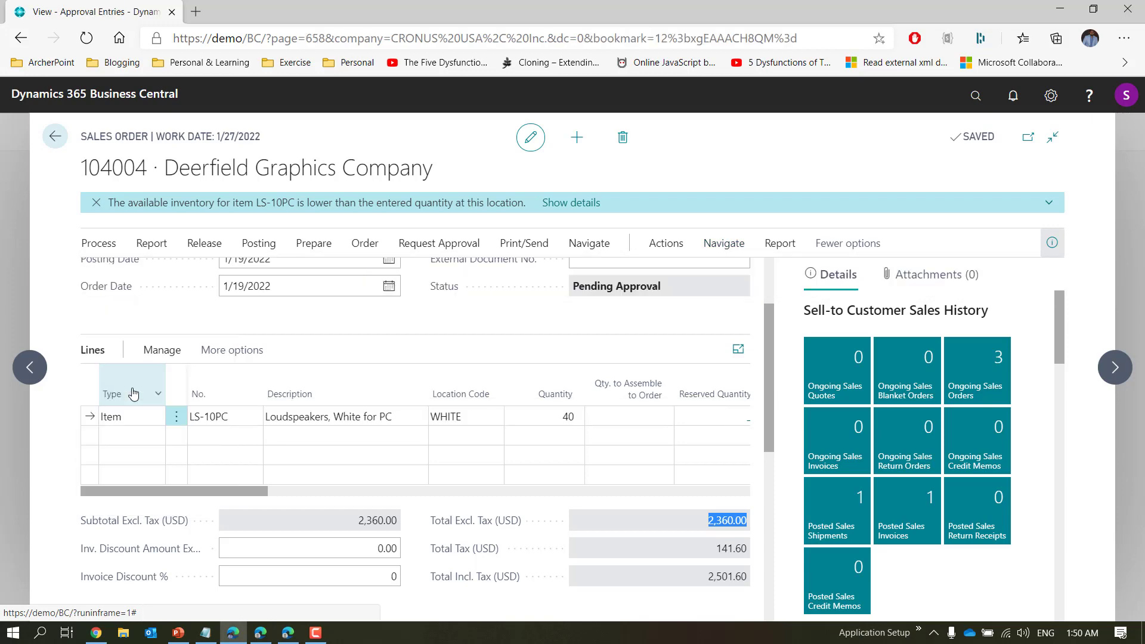
left_click_drag(814, 350, 813, 381)
left_click(813, 381)
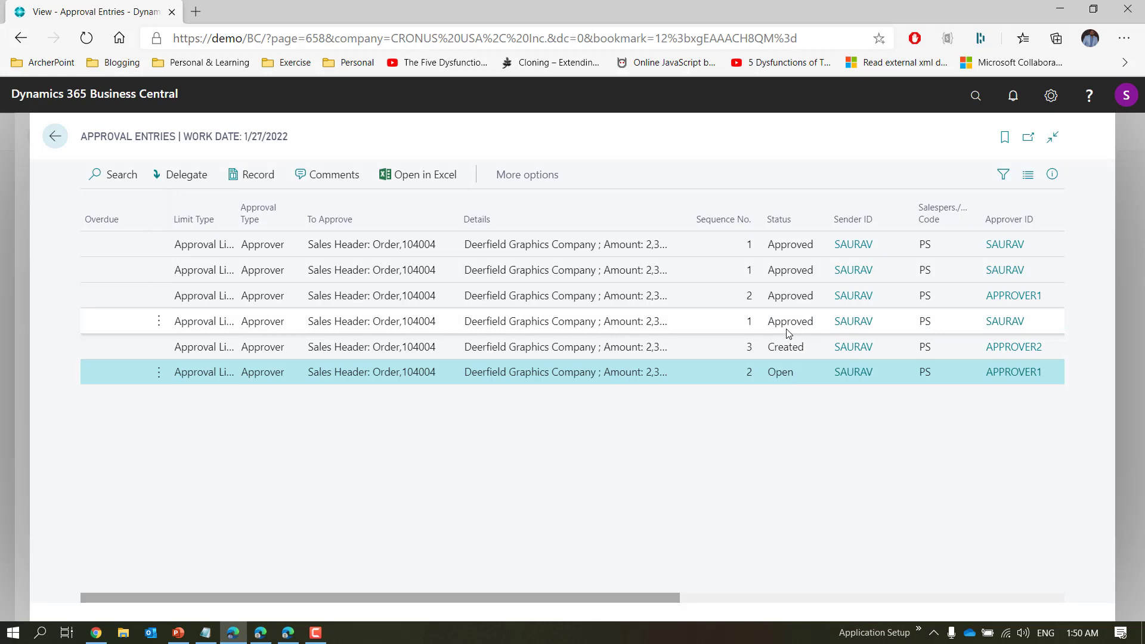
left_click_drag(835, 326, 1022, 323)
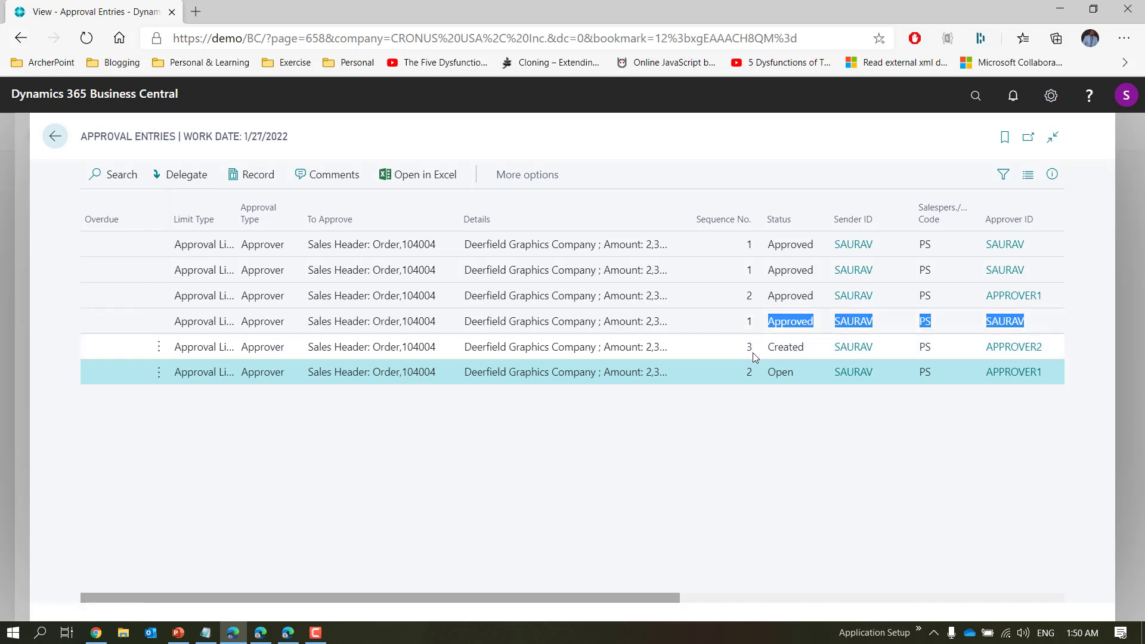
left_click(772, 351)
left_click_drag(773, 351, 985, 359)
left_click(792, 431)
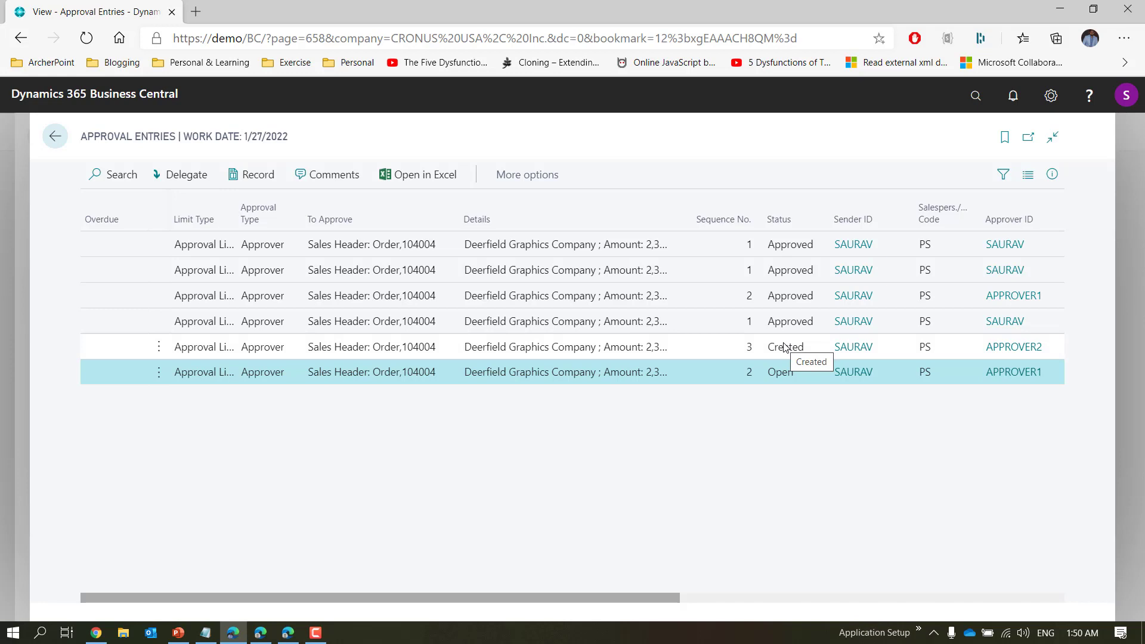
double_click(781, 372)
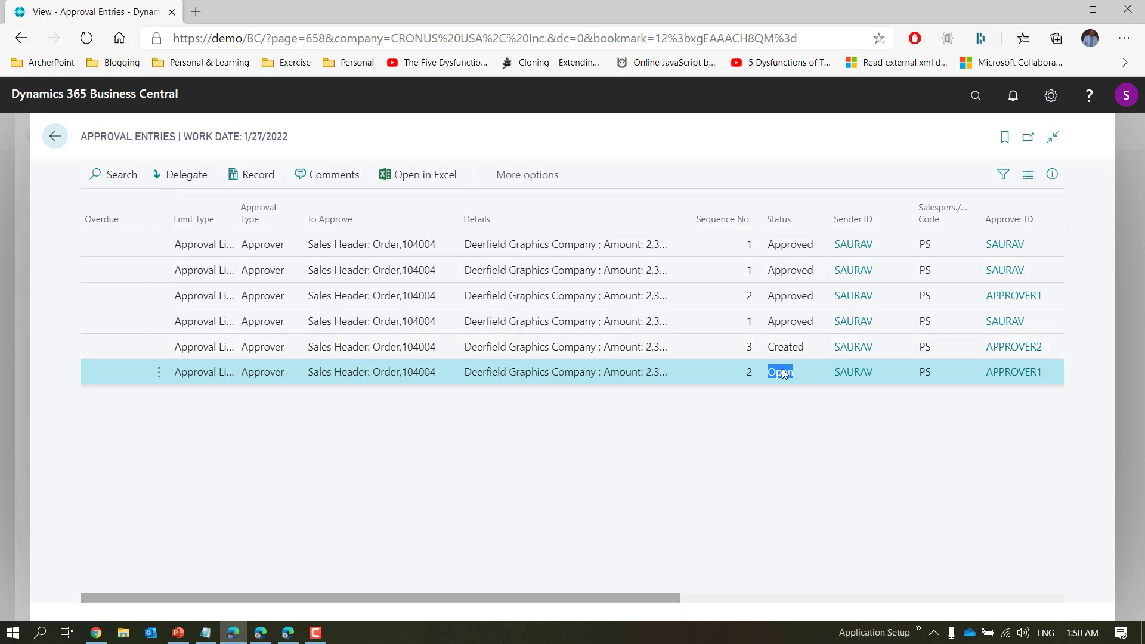
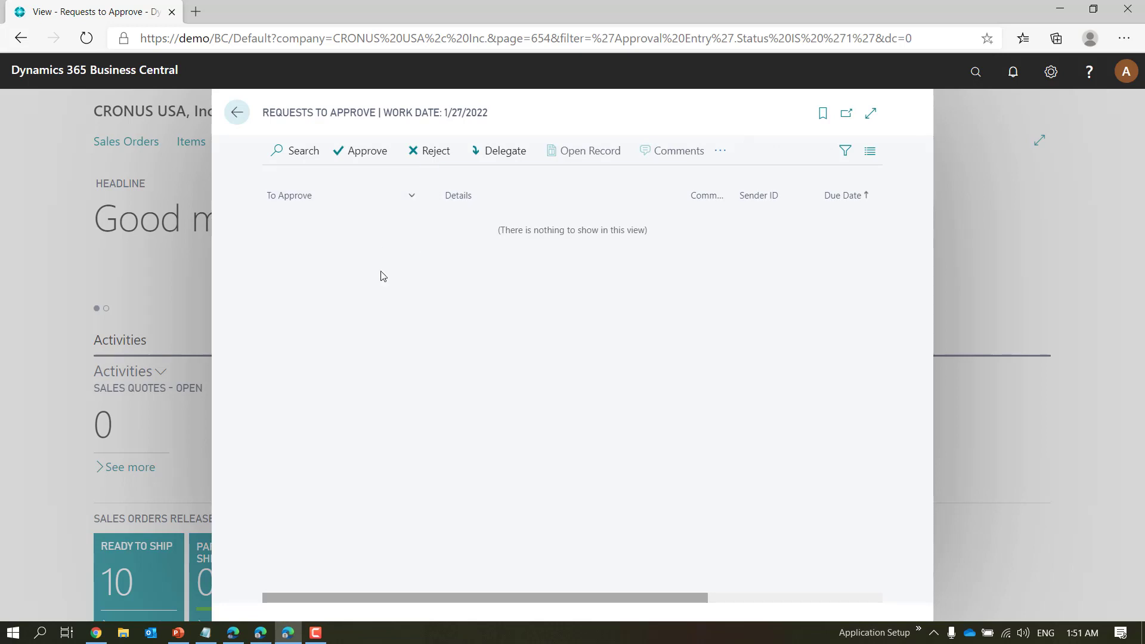
Approve the Deerfield Graphics Company order in the first approver's session, then refresh Requests to Approve in the second approver's session and reject it
left_click(263, 634)
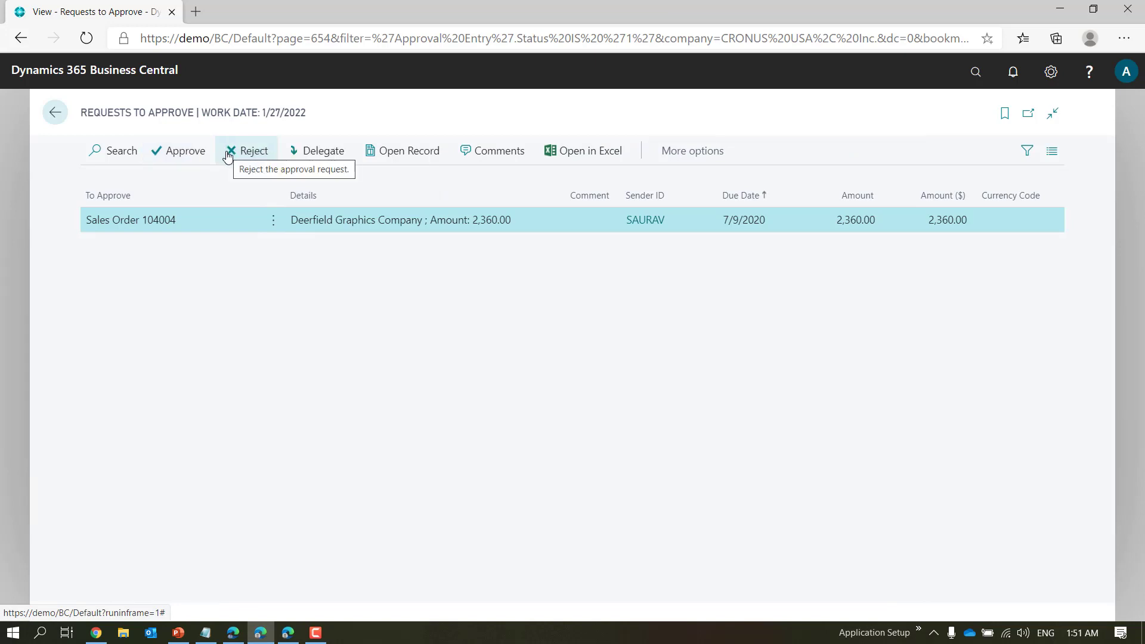
left_click(174, 162)
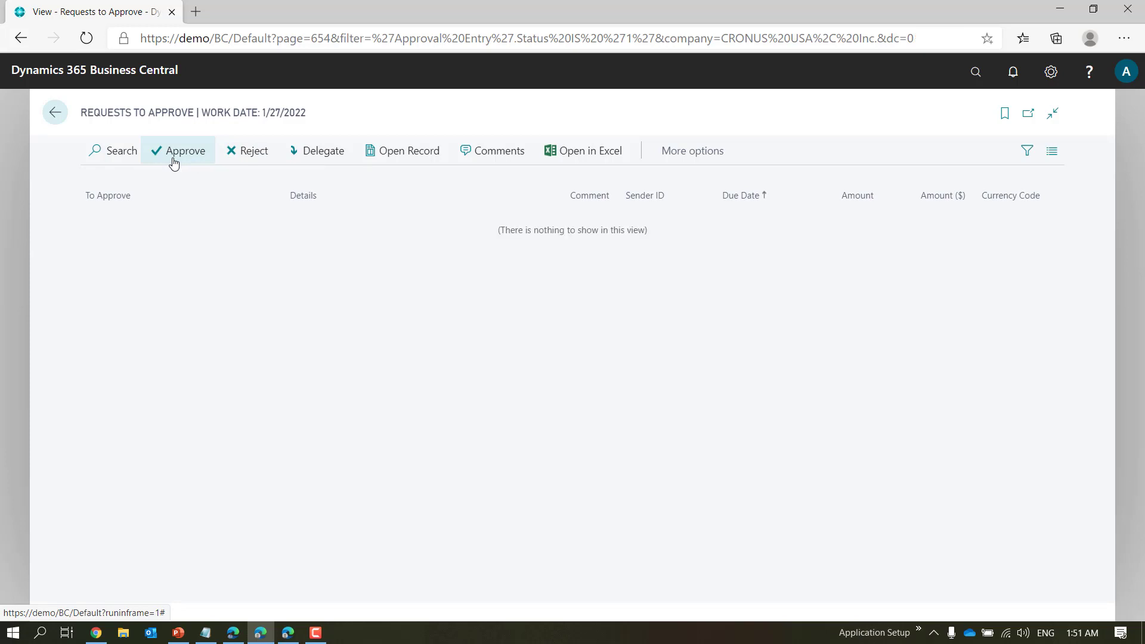
left_click(292, 632)
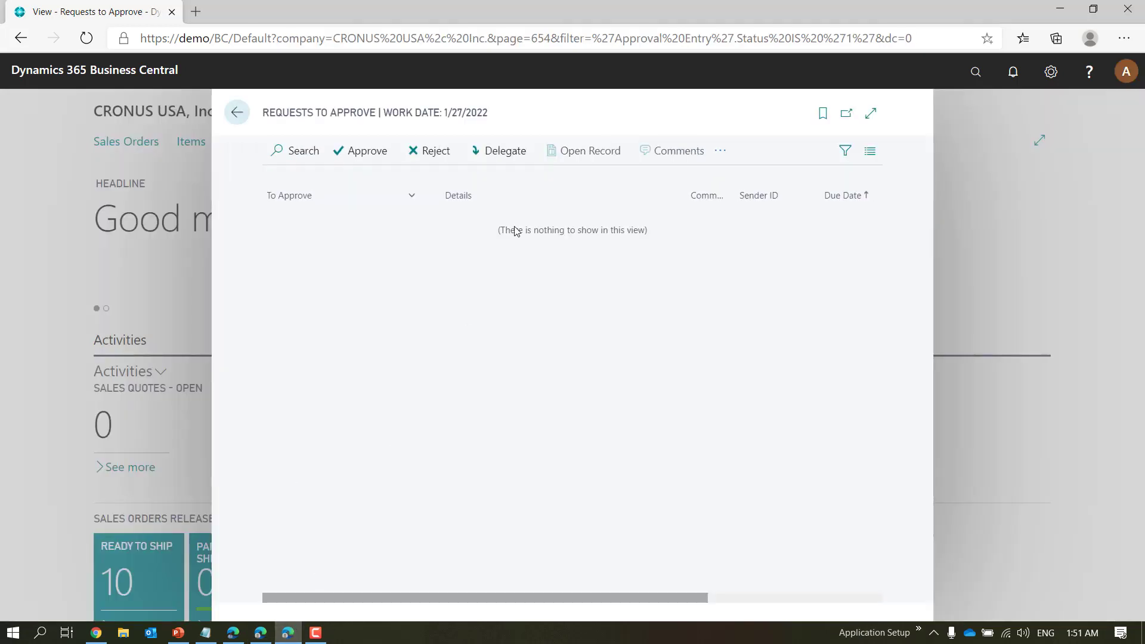
left_click(660, 31)
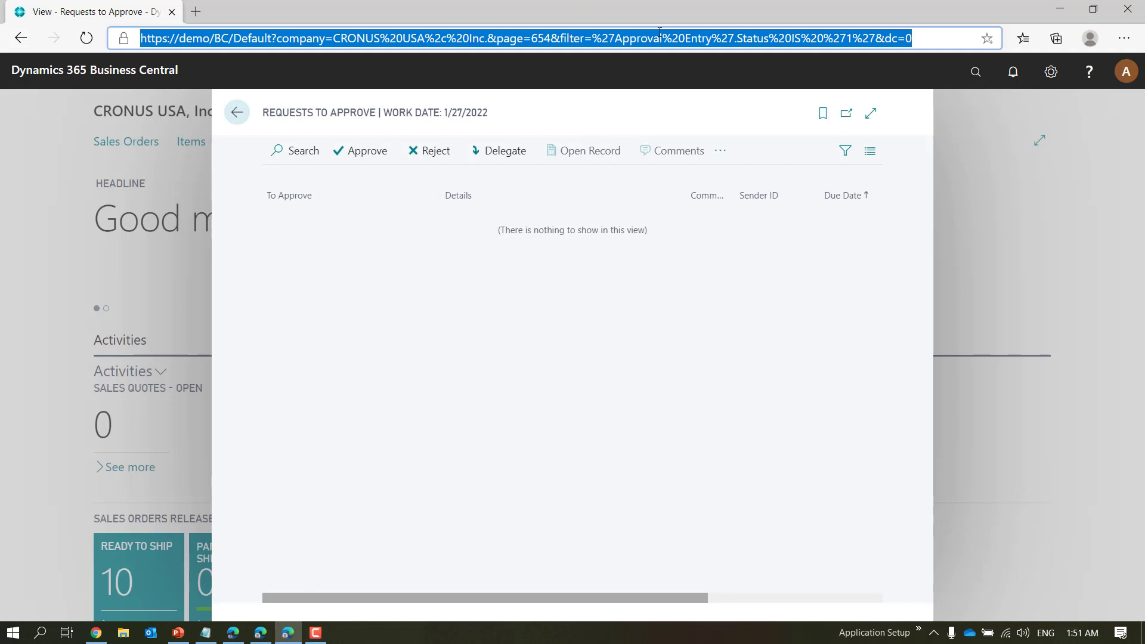
key("Return")
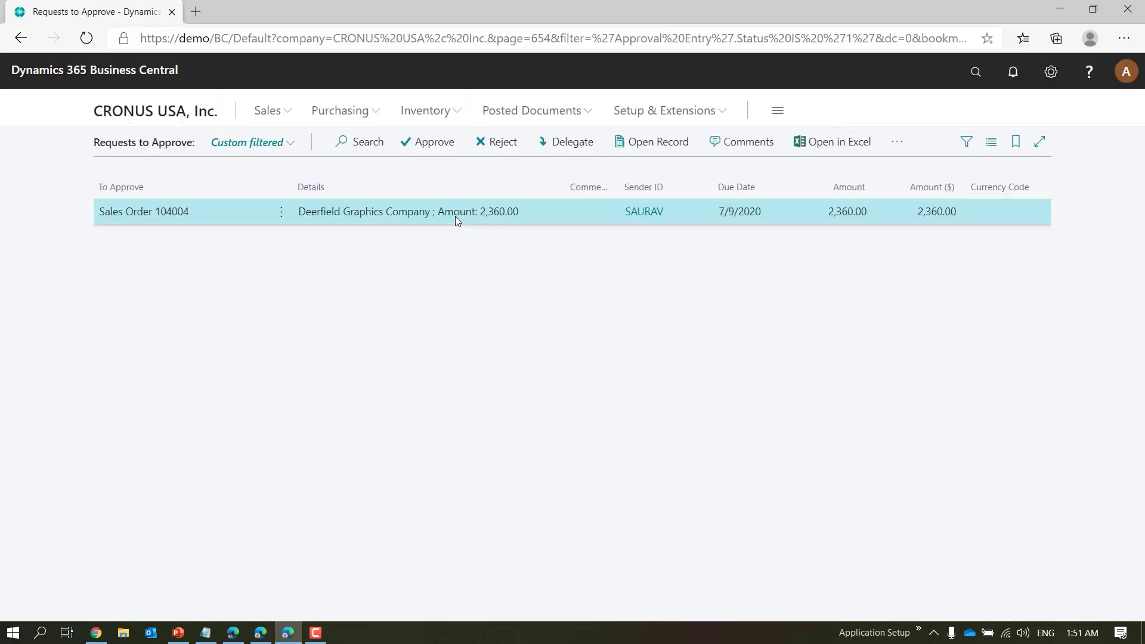
left_click(497, 132)
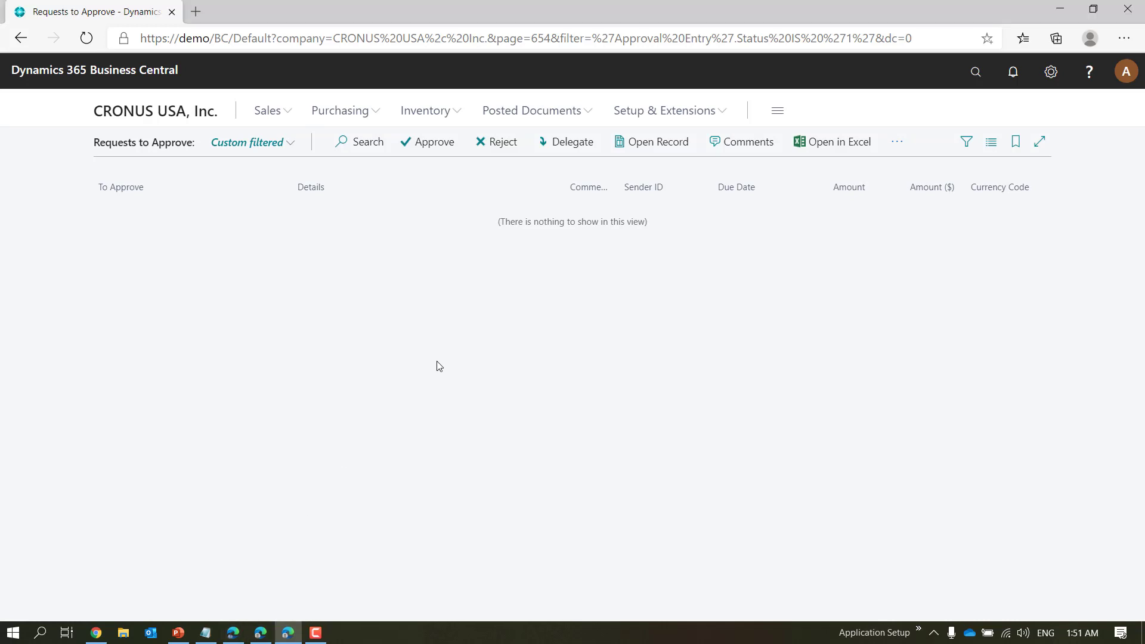
Return to the requester's session, check the sales order's status, and review the statuses in its reloaded approval entries
left_click(236, 631)
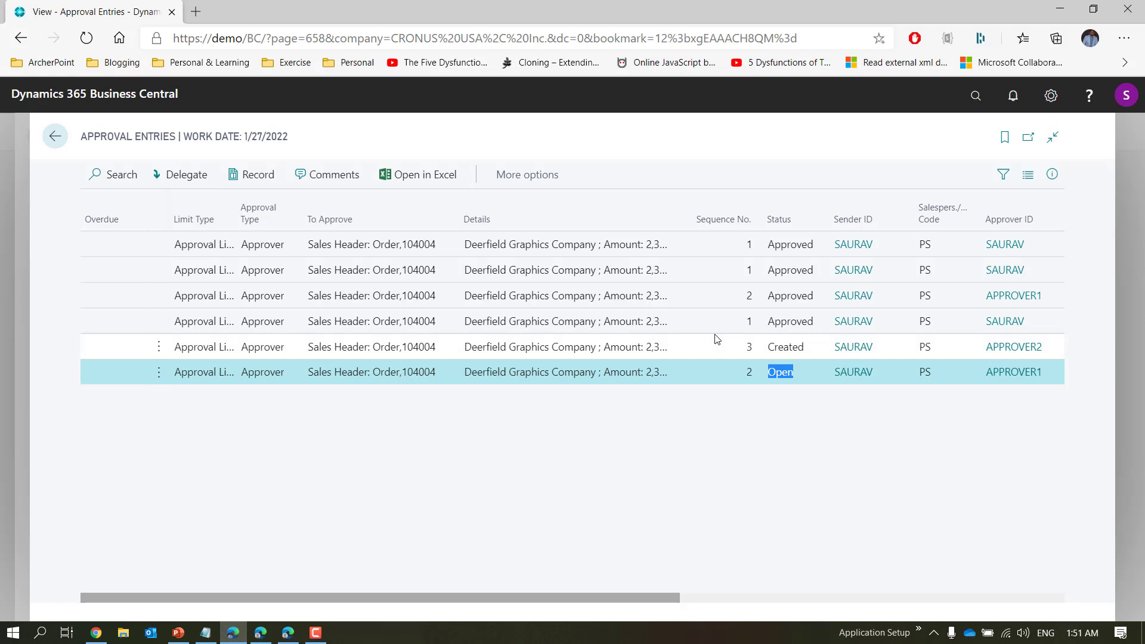
key("Escape")
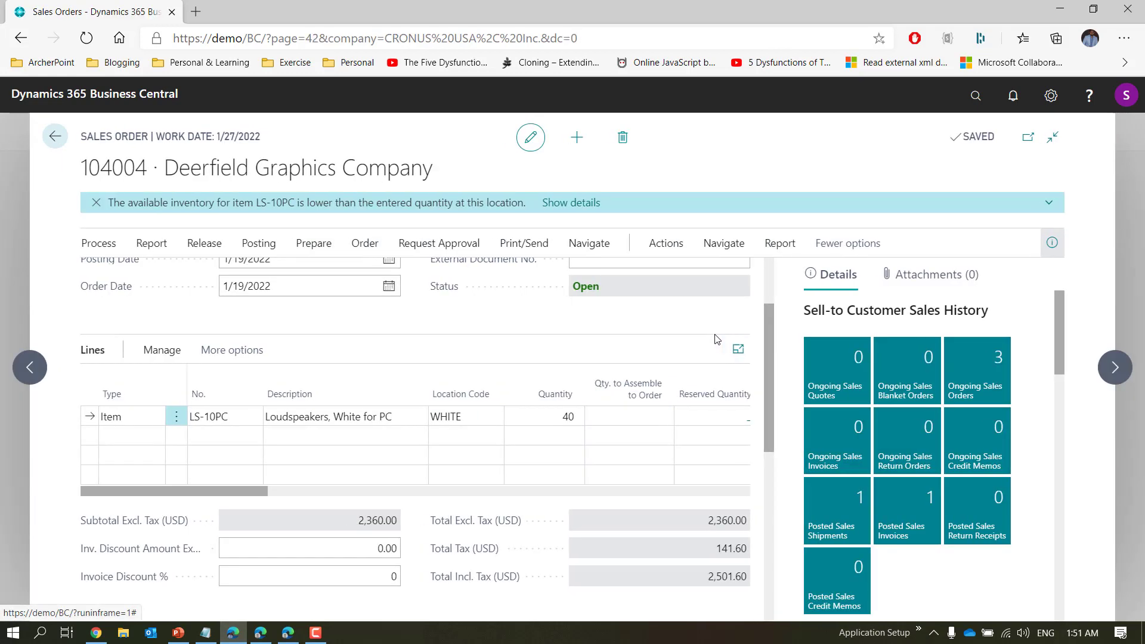
left_click(713, 244)
left_click(119, 274)
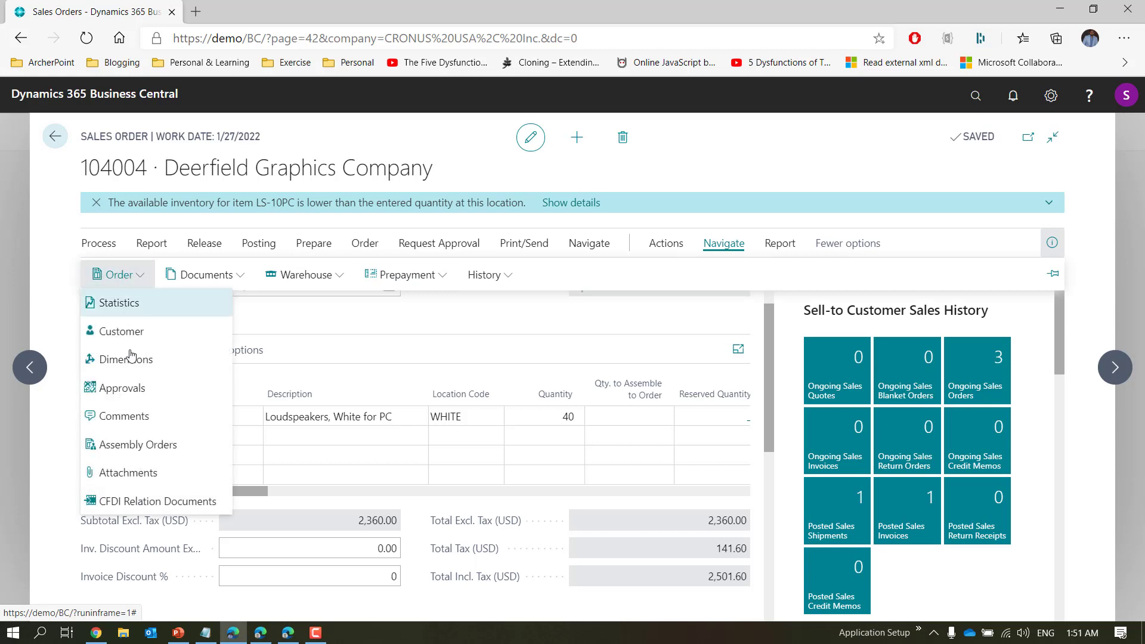
left_click(121, 388)
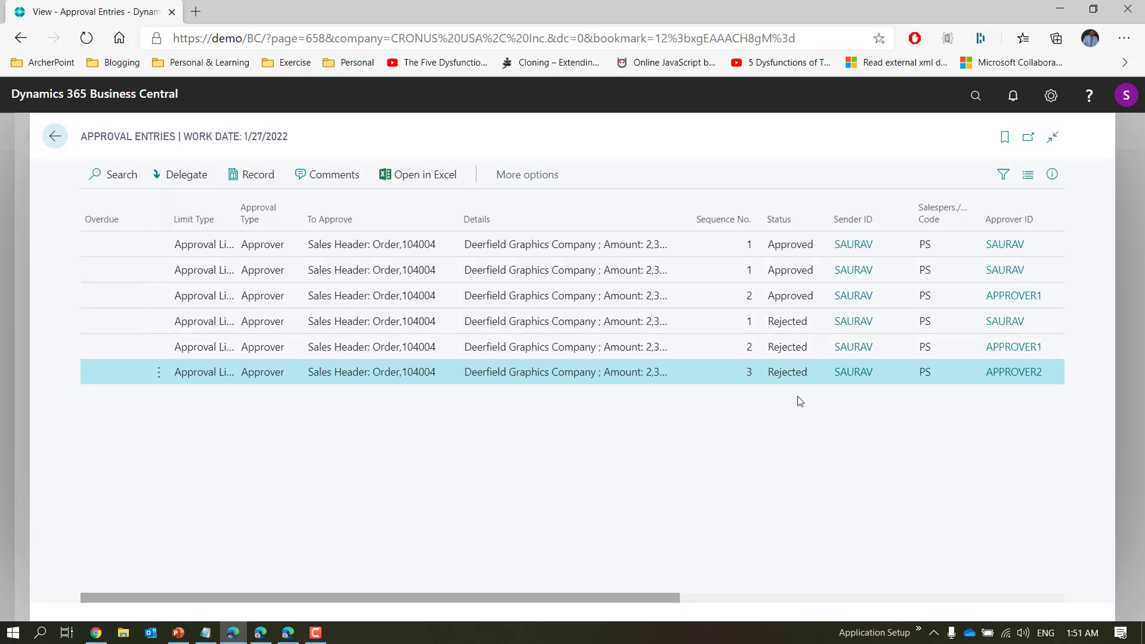
Leave the Deerfield Graphics Company sales order without releasing it and return to the sales orders list
key("Return")
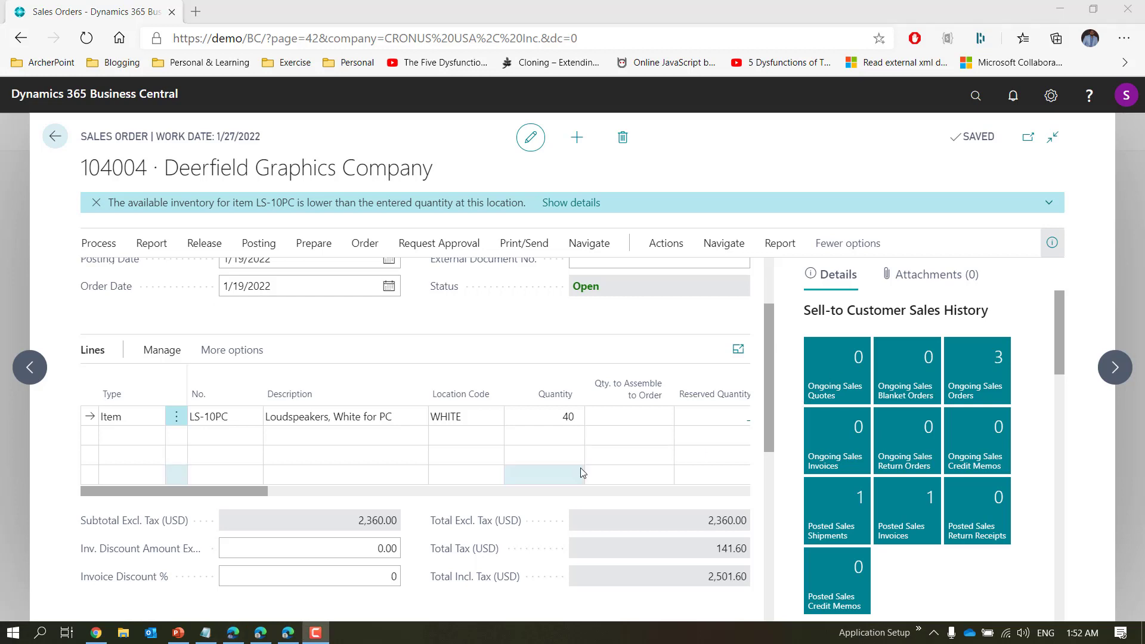
left_click(544, 310)
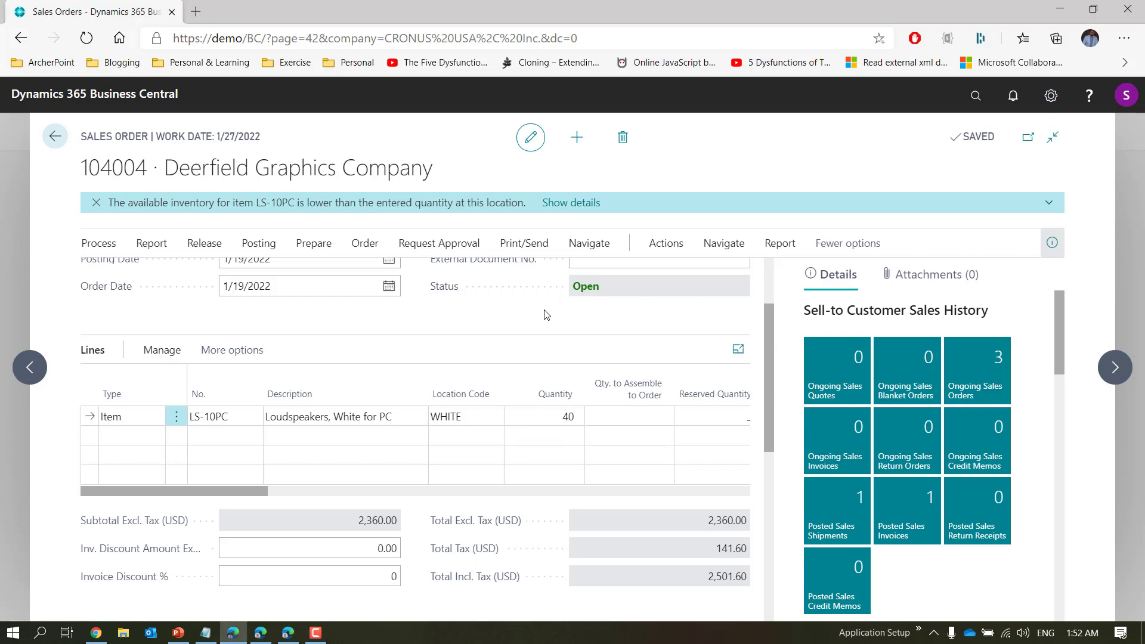
key("Escape")
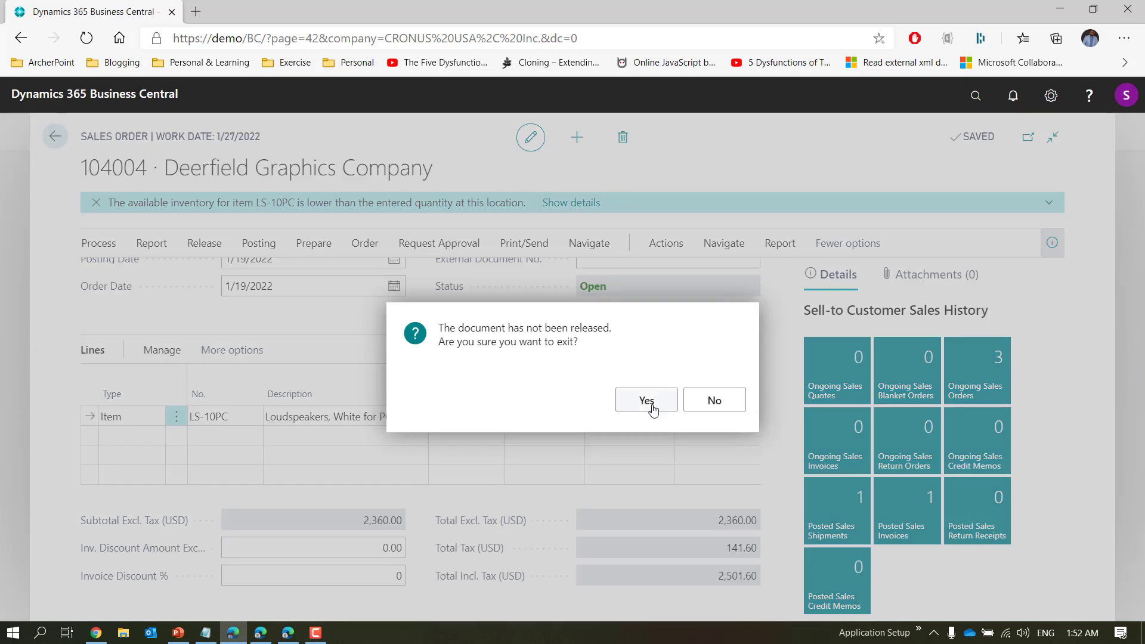
key("Return")
Search for the Workflows page and open the Sales Order Approval Workflow
left_click(976, 95)
type("workflow set")
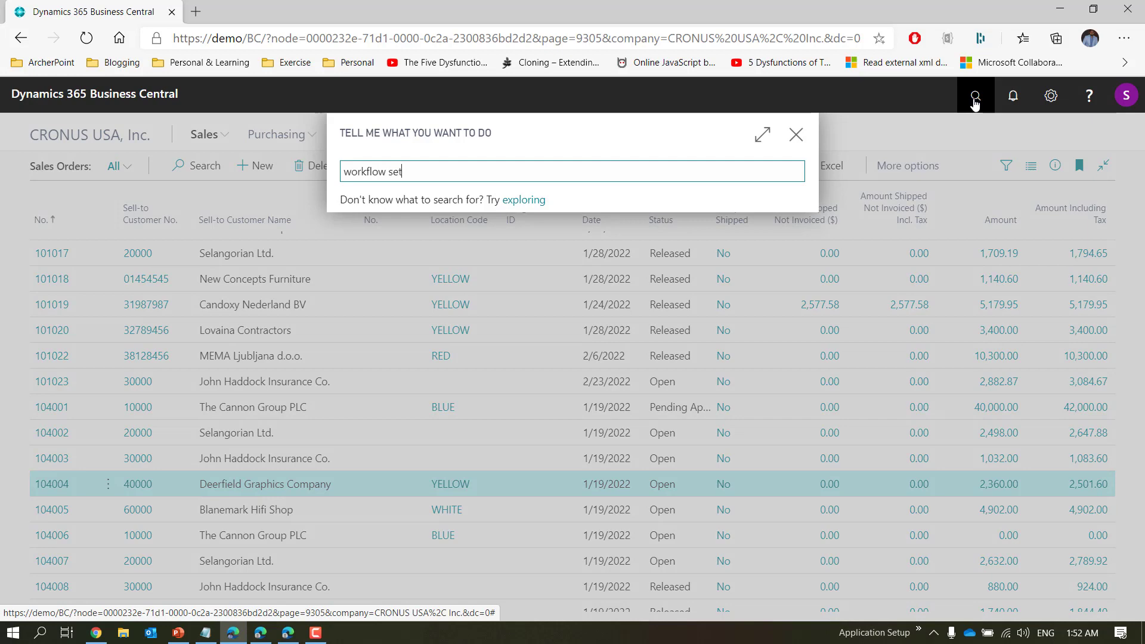
key("BackSpace")
key("BackSpace")
key("BackSpace")
key("BackSpace")
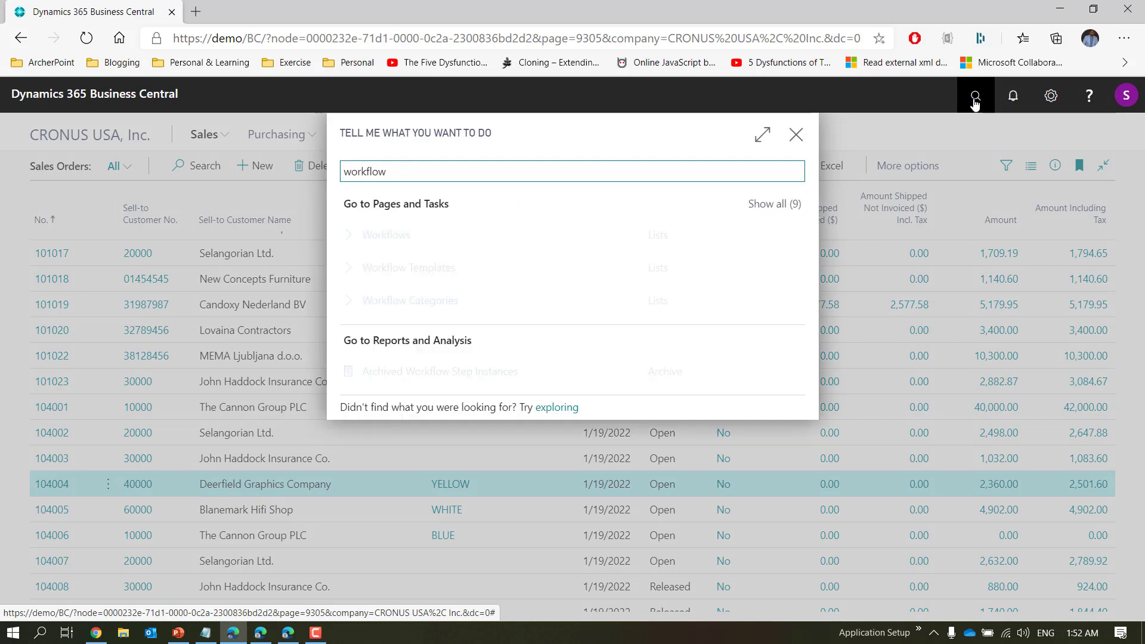
left_click(427, 235)
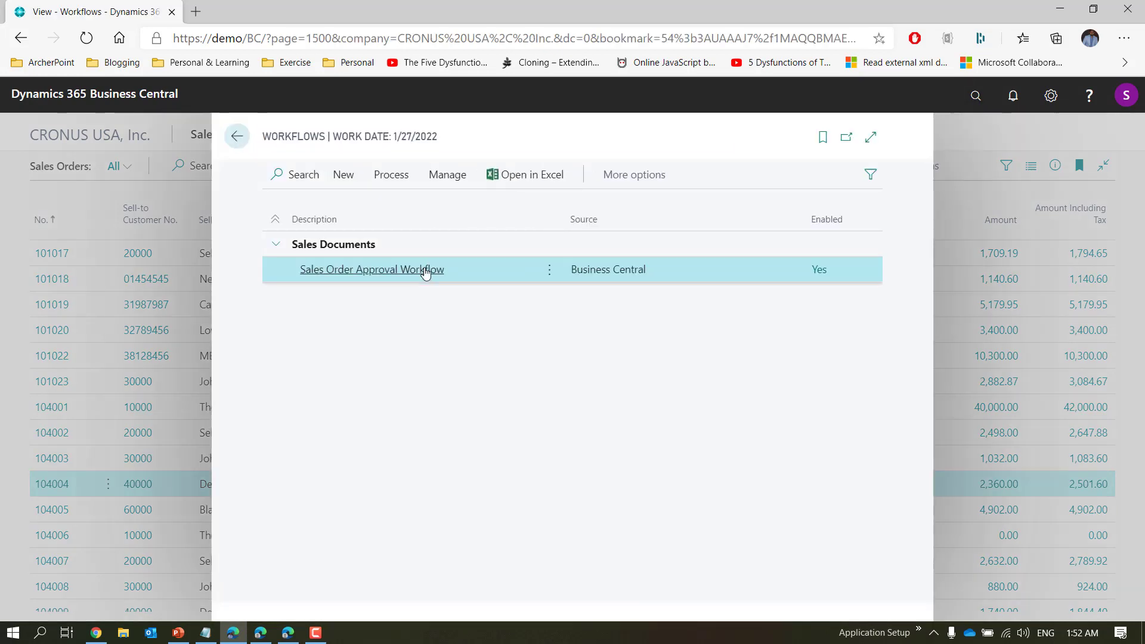
left_click(426, 270)
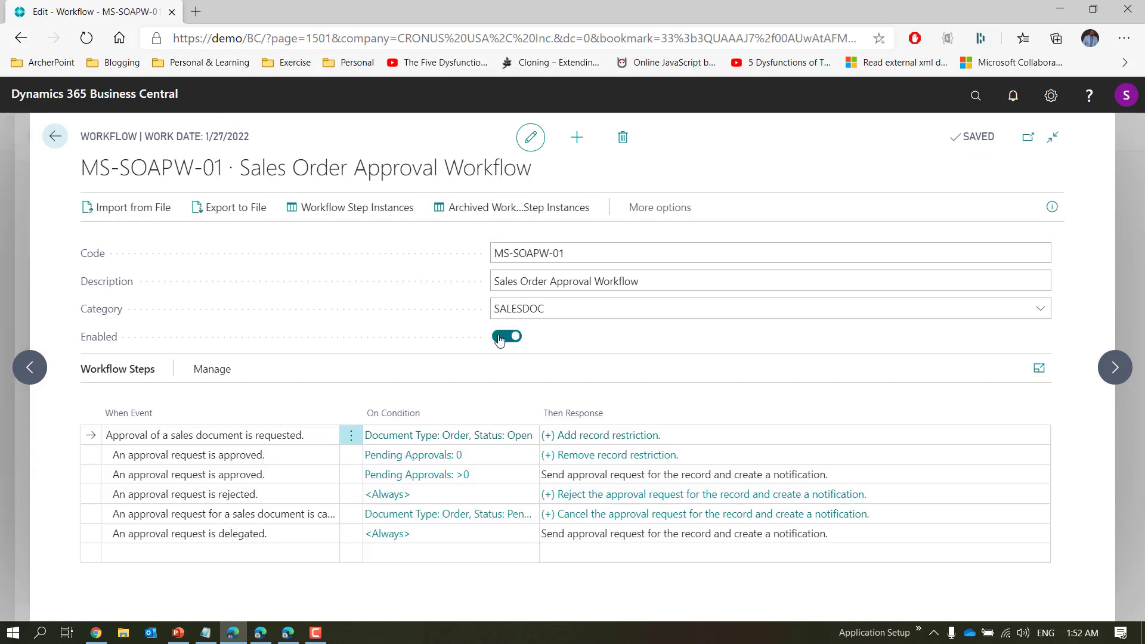
Disable the workflow and set the approver limit type to Direct Approver in the response that creates the approval request
left_click(500, 338)
left_click(584, 434)
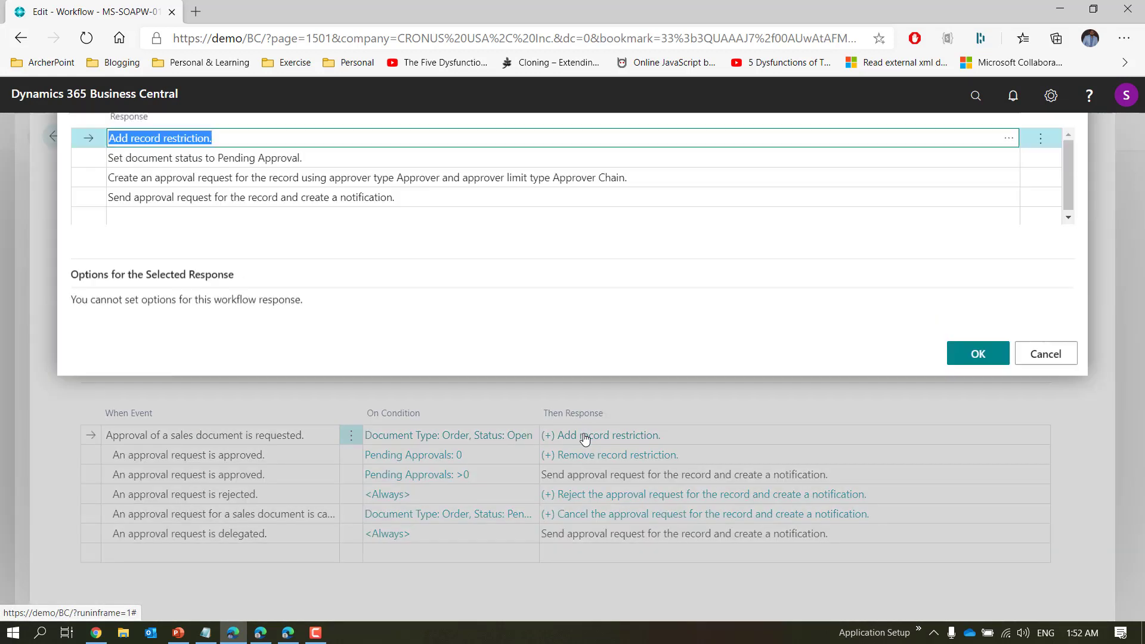
left_click(504, 253)
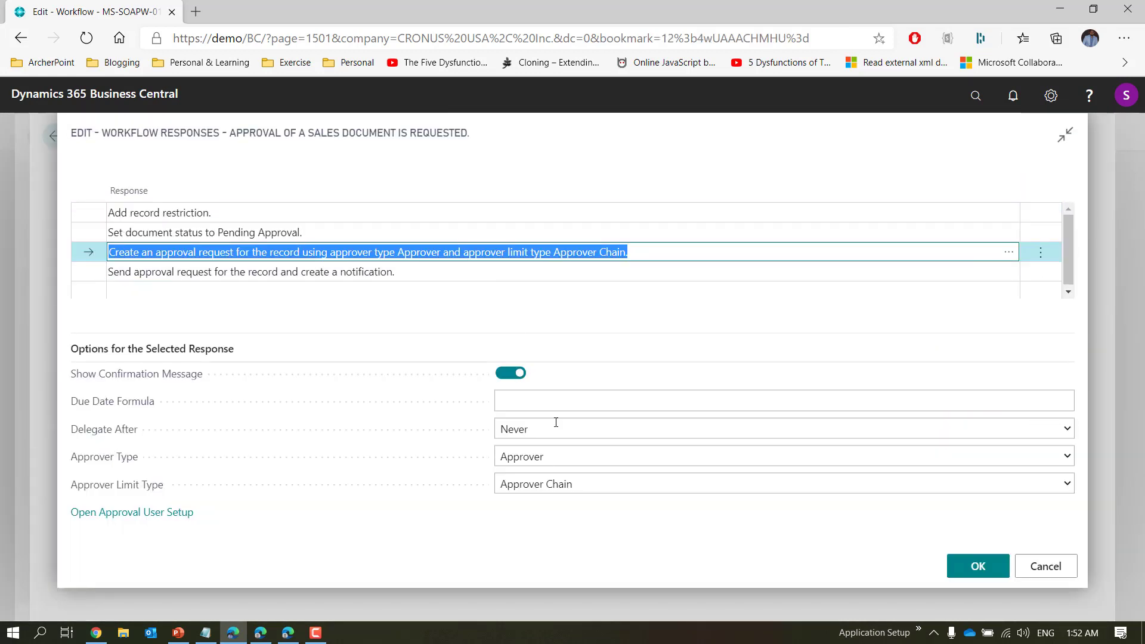
left_click(561, 484)
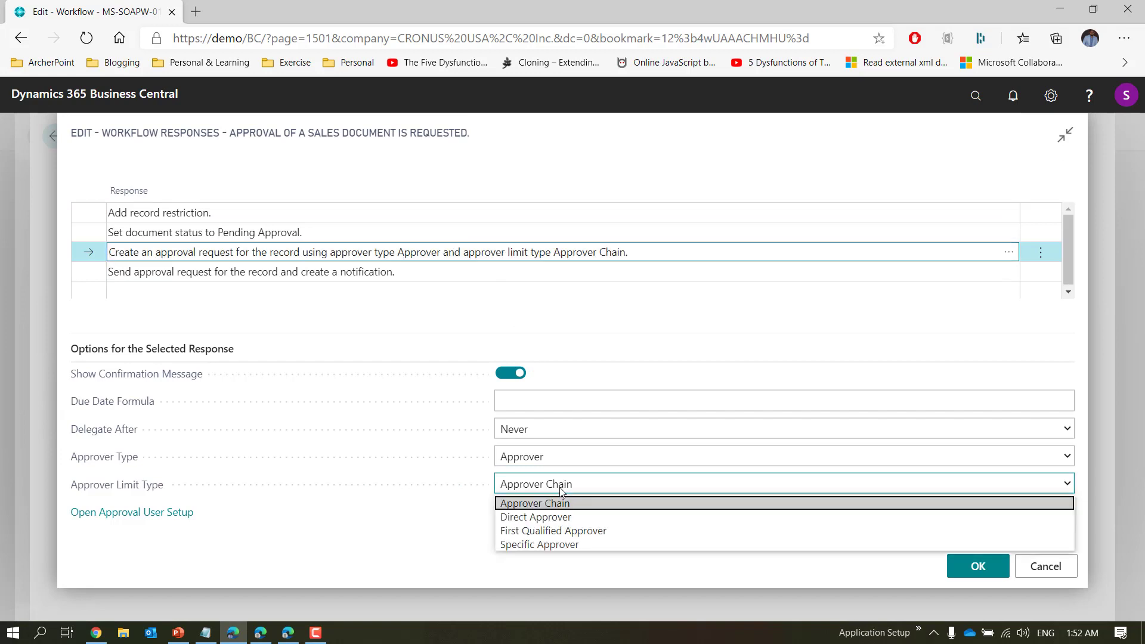
left_click(554, 518)
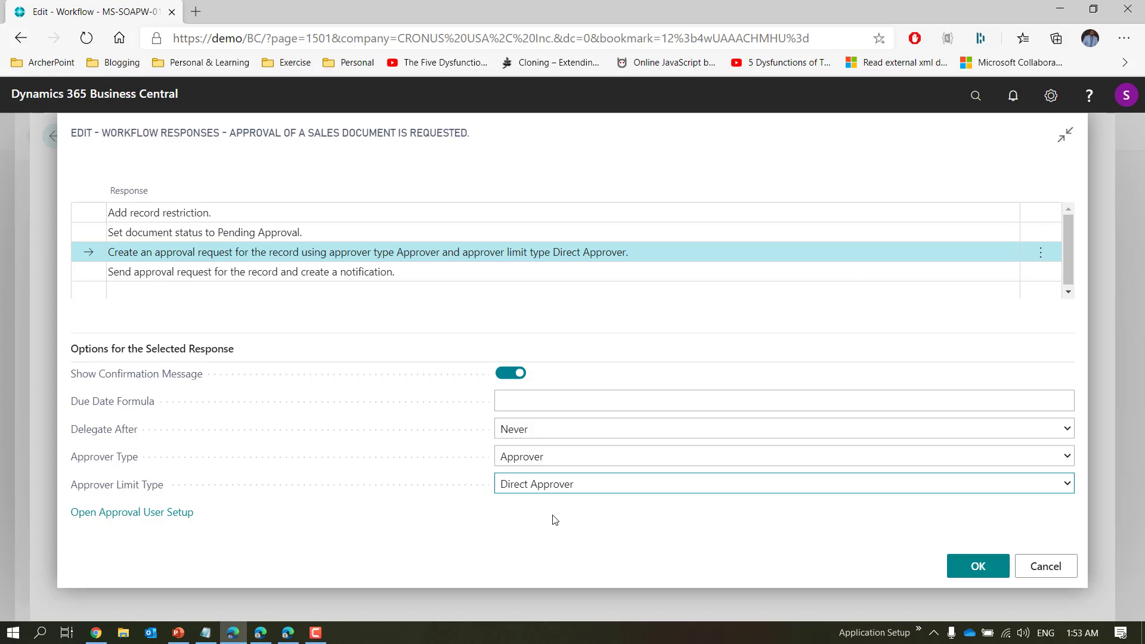
left_click(960, 566)
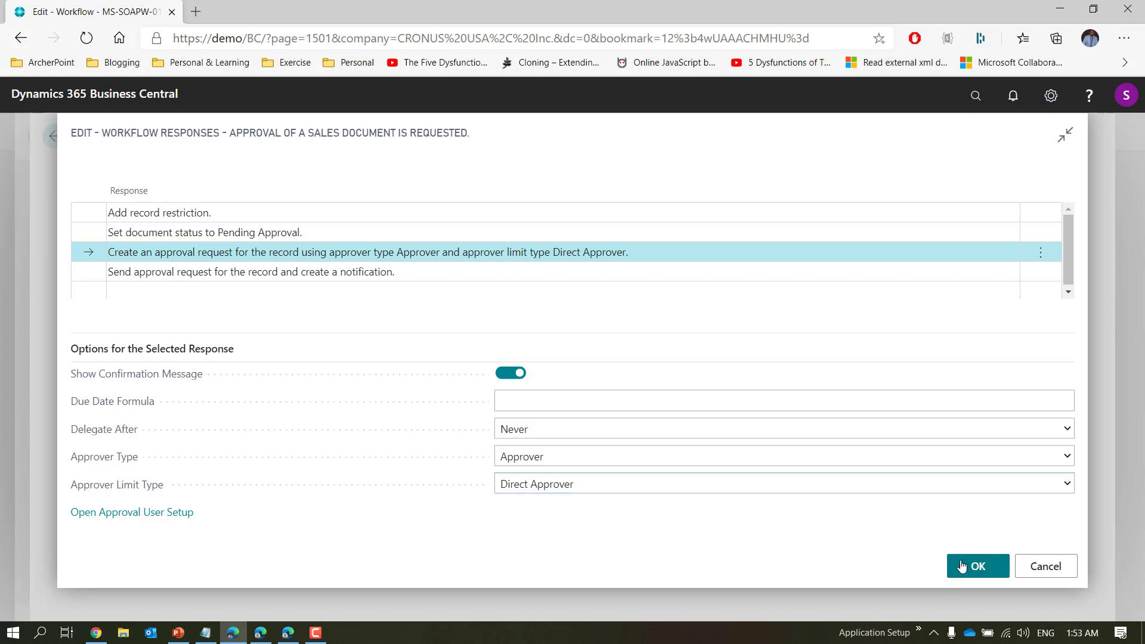
Enable the Sales Order Approval Workflow again and return to the sales orders list
left_click(517, 338)
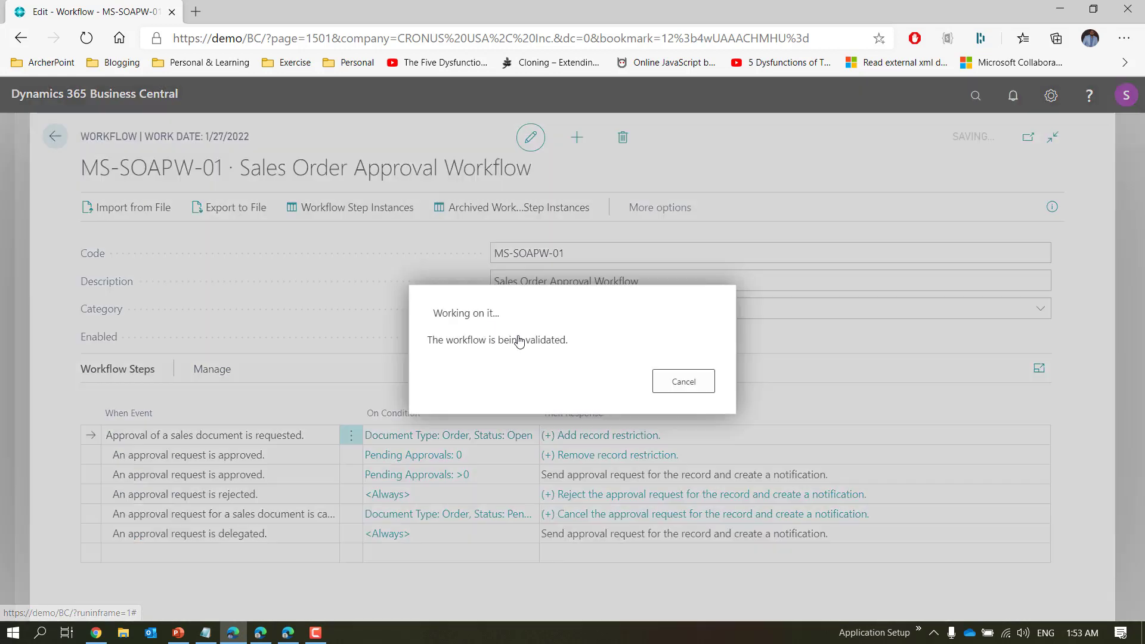
key("Escape")
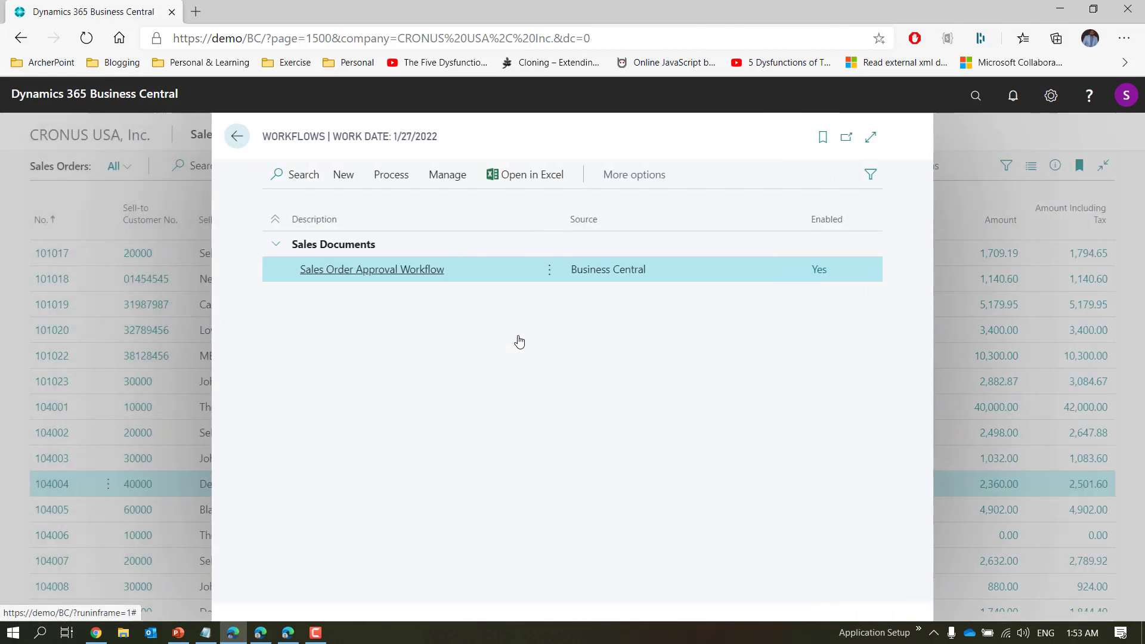
key("Escape")
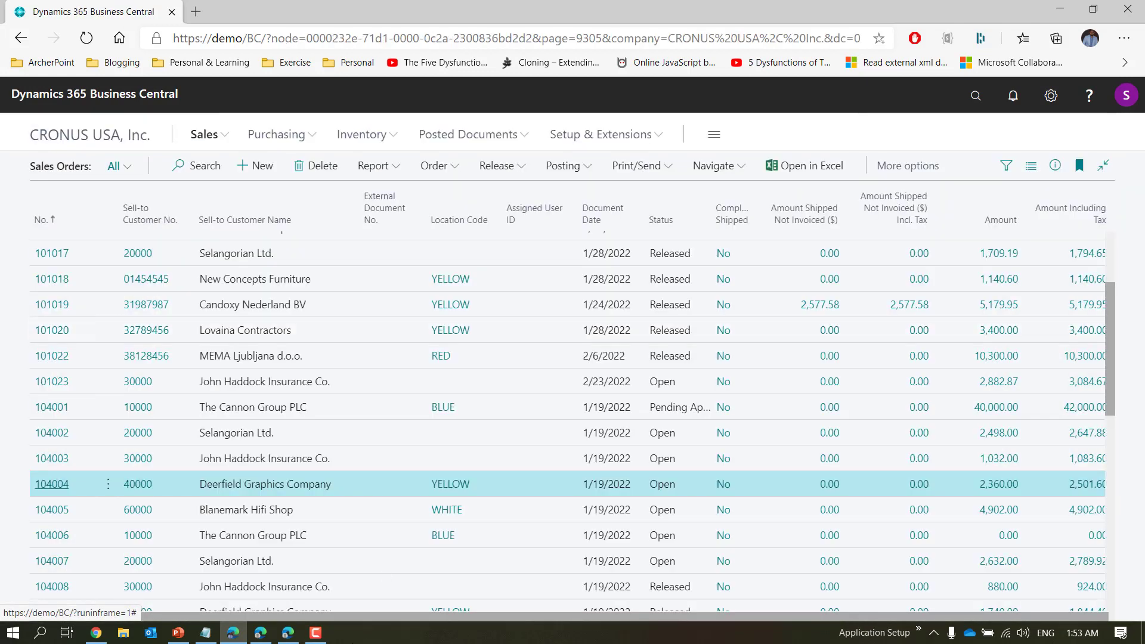
Switch to the PowerPoint slide and set the <1000 row's approver to Approver 1 and its status to Open
left_click(177, 632)
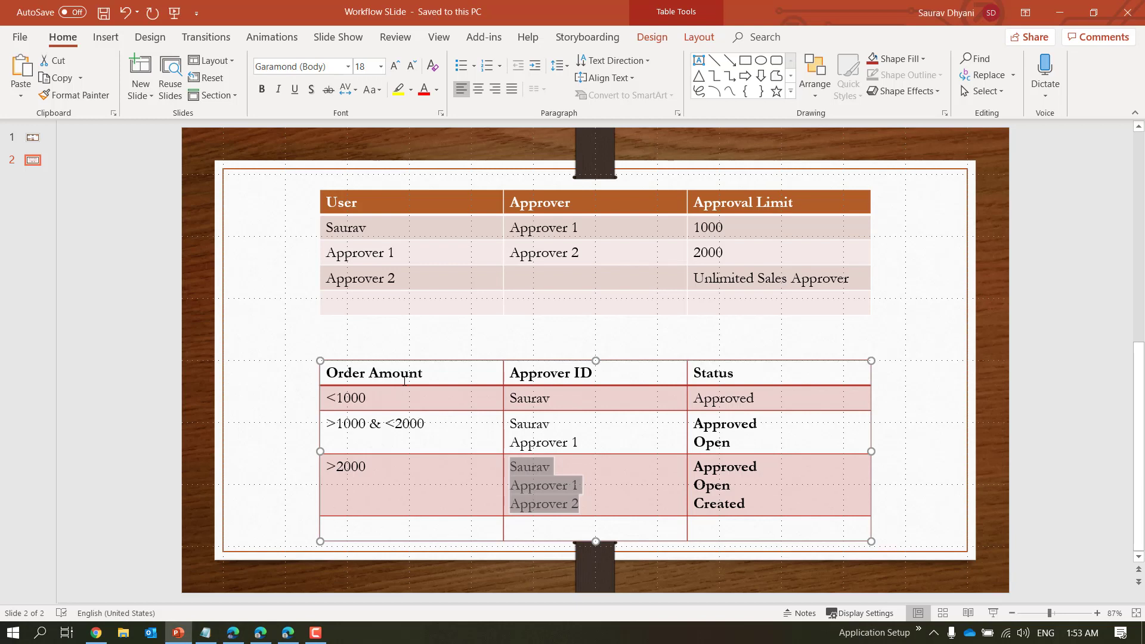
left_click(517, 398)
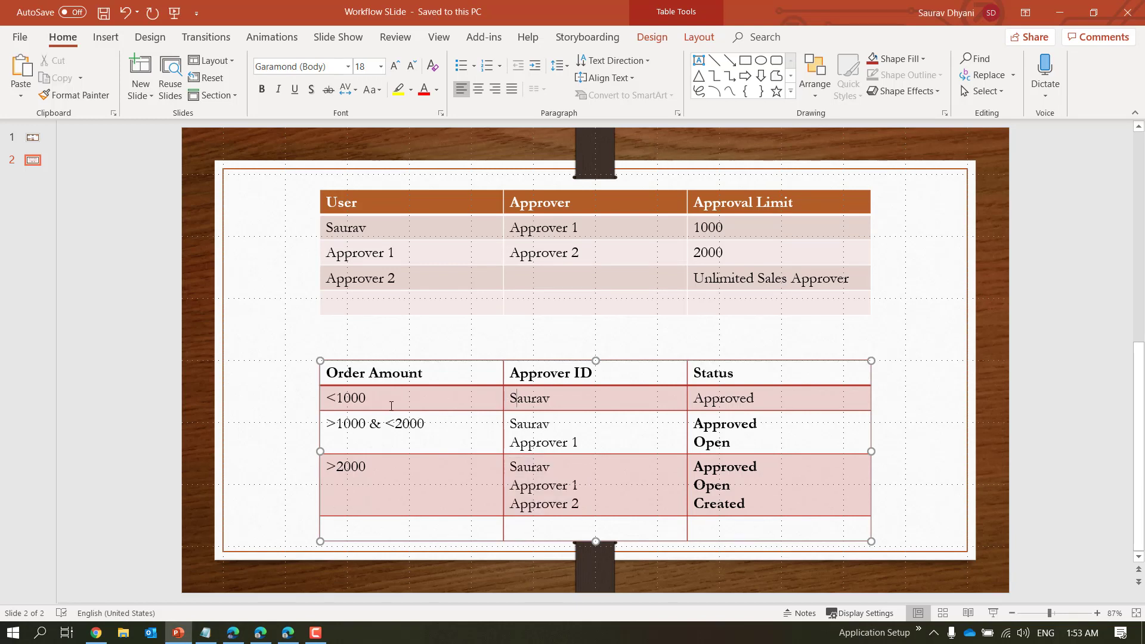
triple_click(554, 440)
key("ctrl+c")
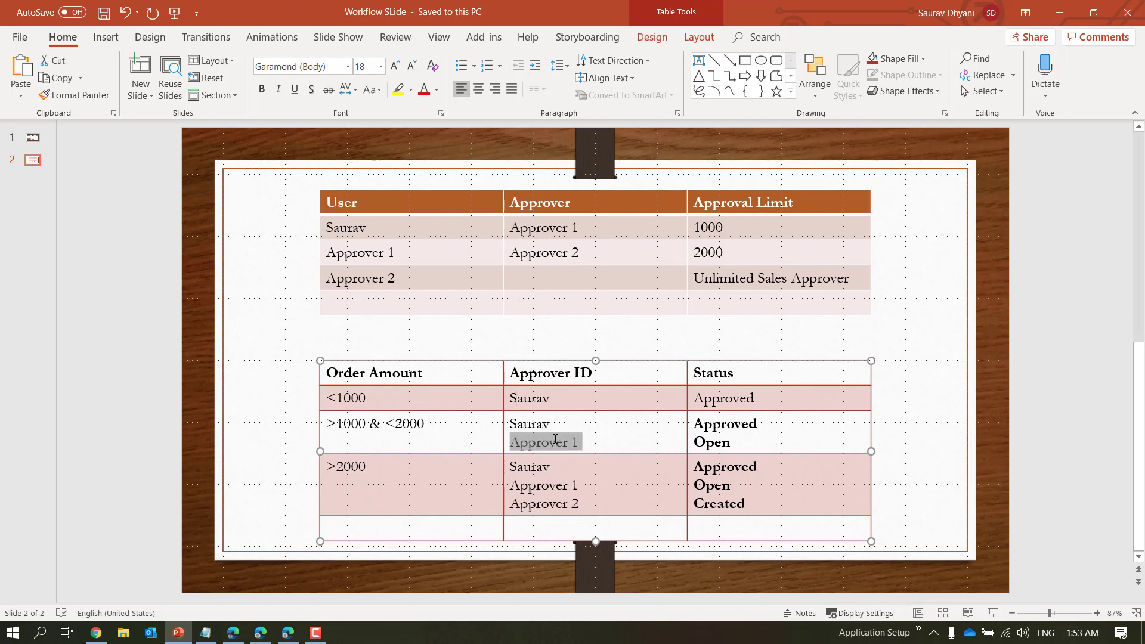
key("Up")
key("Up")
key("shift+End")
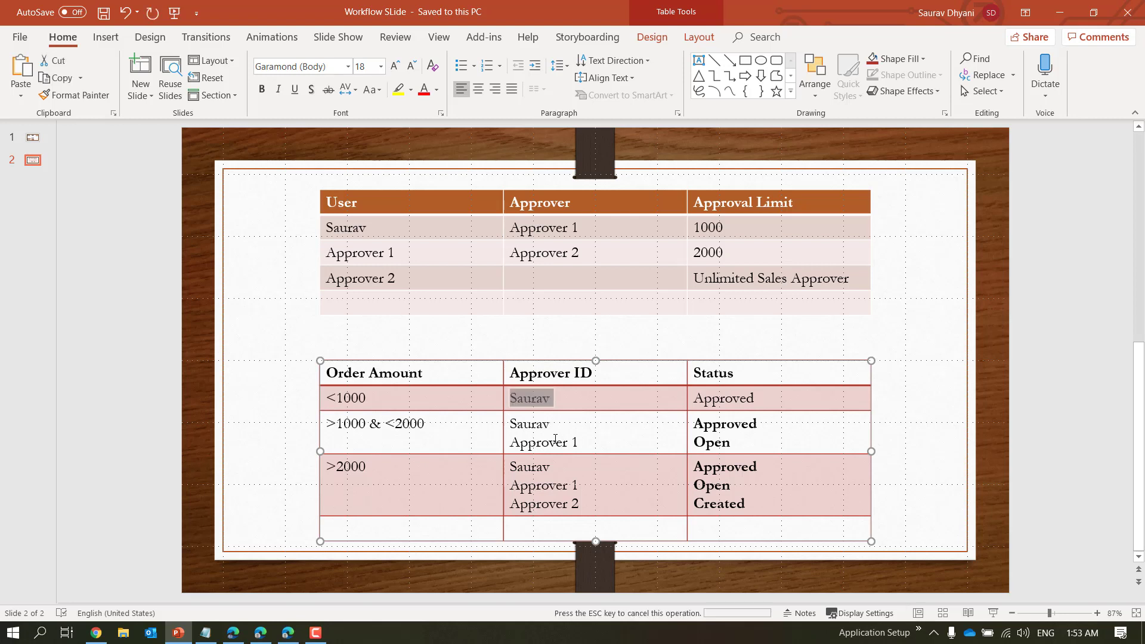
key("ctrl+v")
key("Right")
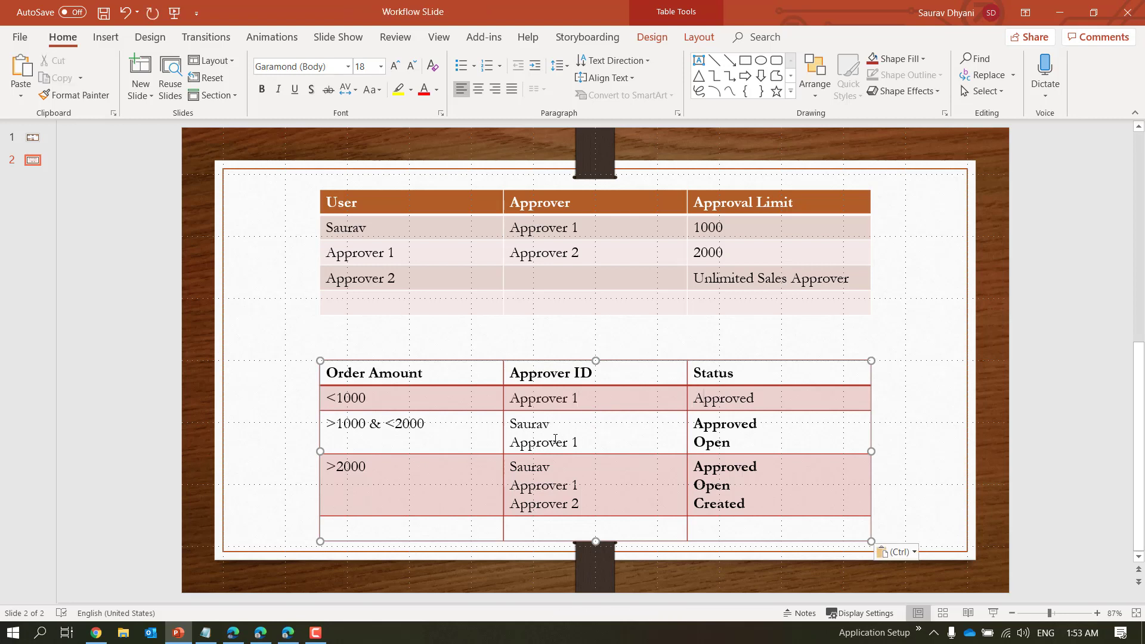
key("shift+End")
type("Open")
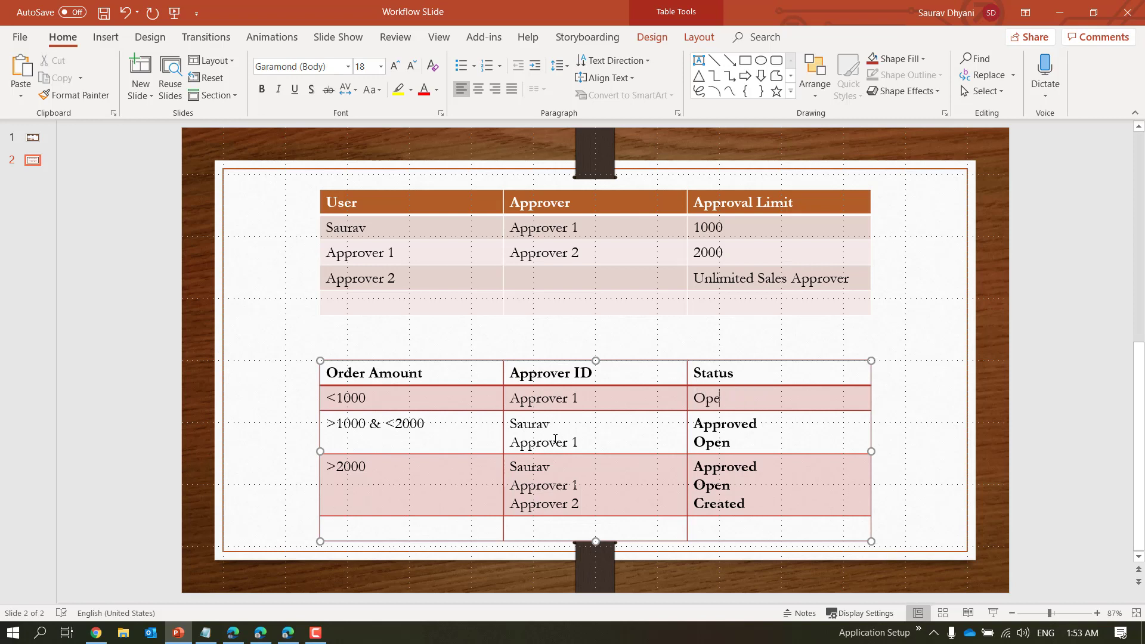
Replace both statuses in the >1000 & <2000 row with Open and select the first two statuses in the >2000 row
key("shift+Home")
key("Down")
key("shift+Up")
key("shift+Home")
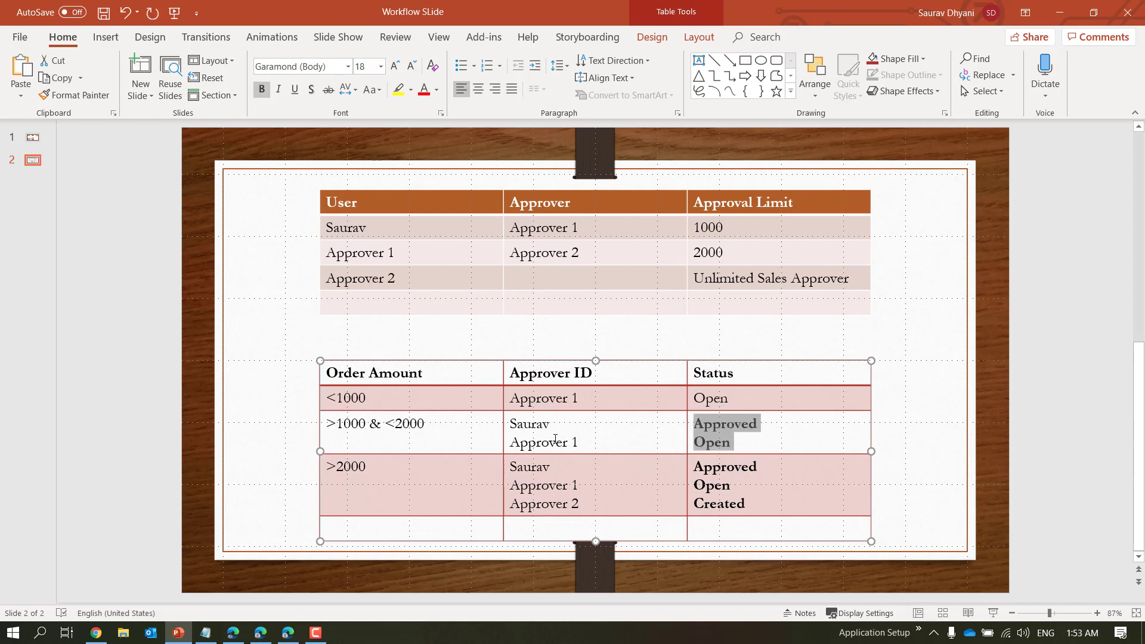
type("Open")
key("Down")
key("shift+End")
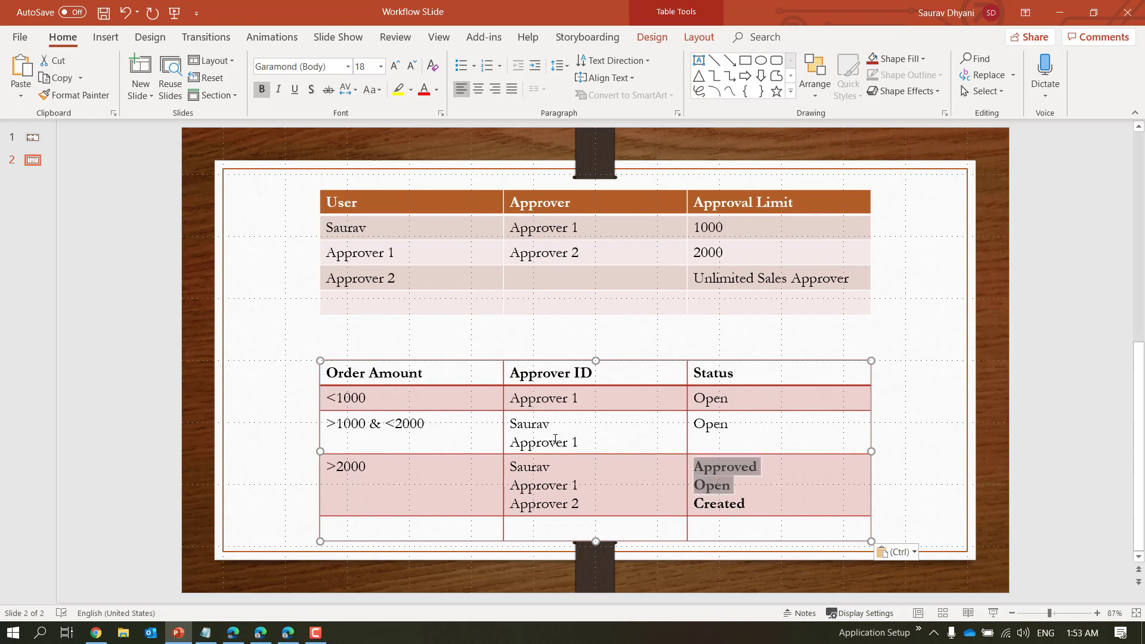
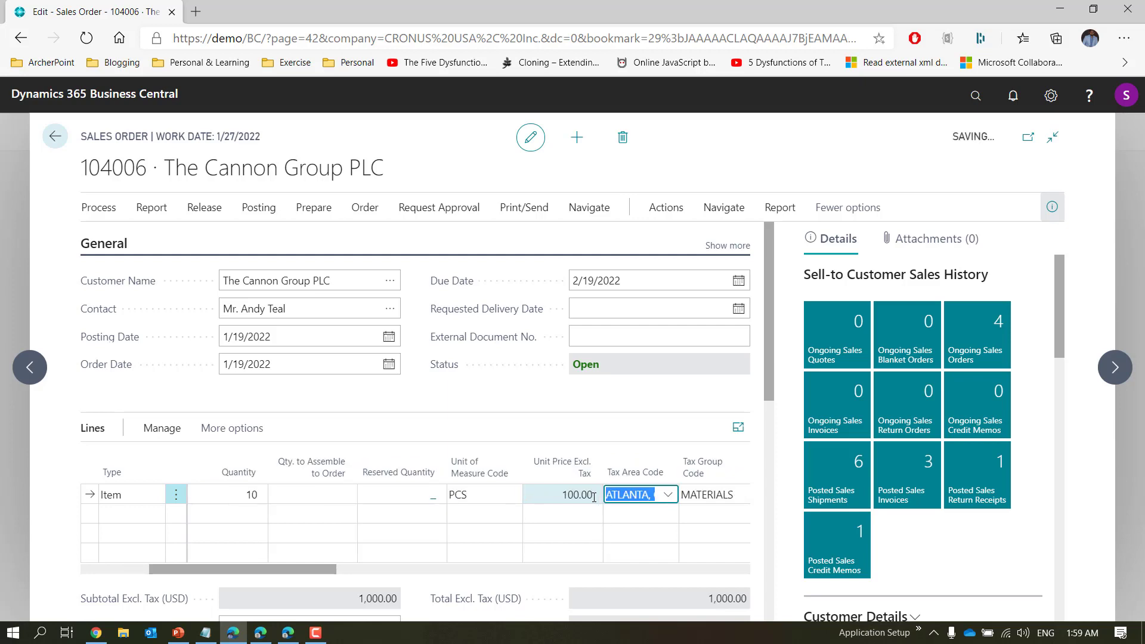
Set the item line's unit price to 99 on The Cannon Group PLC sales order and send its approval request
left_click(594, 497)
type("99")
key("Tab")
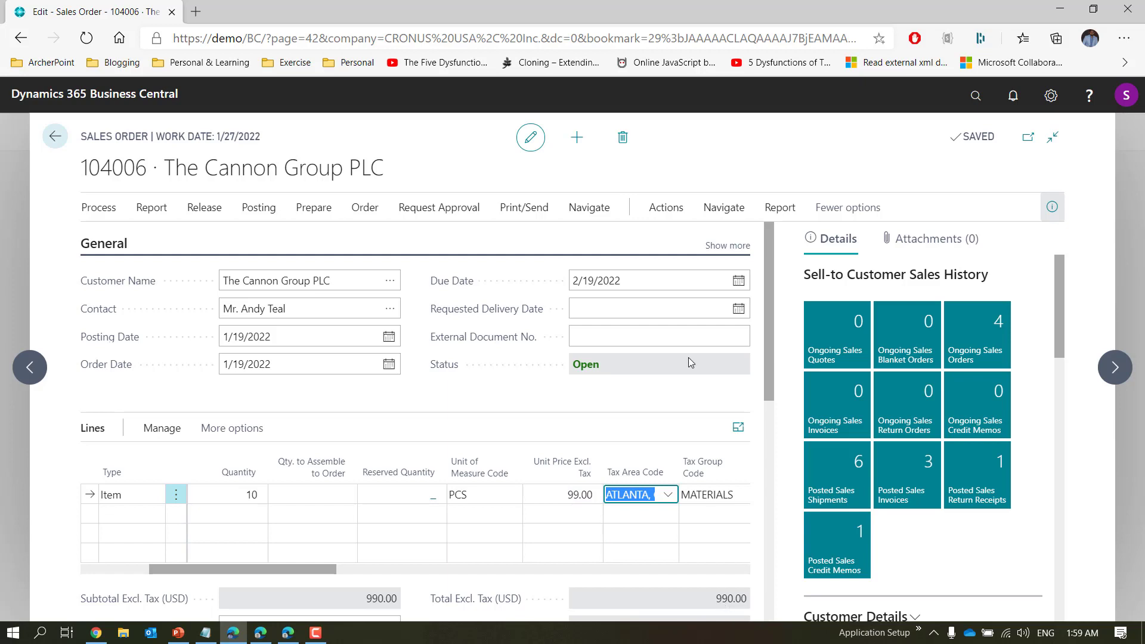
left_click(446, 206)
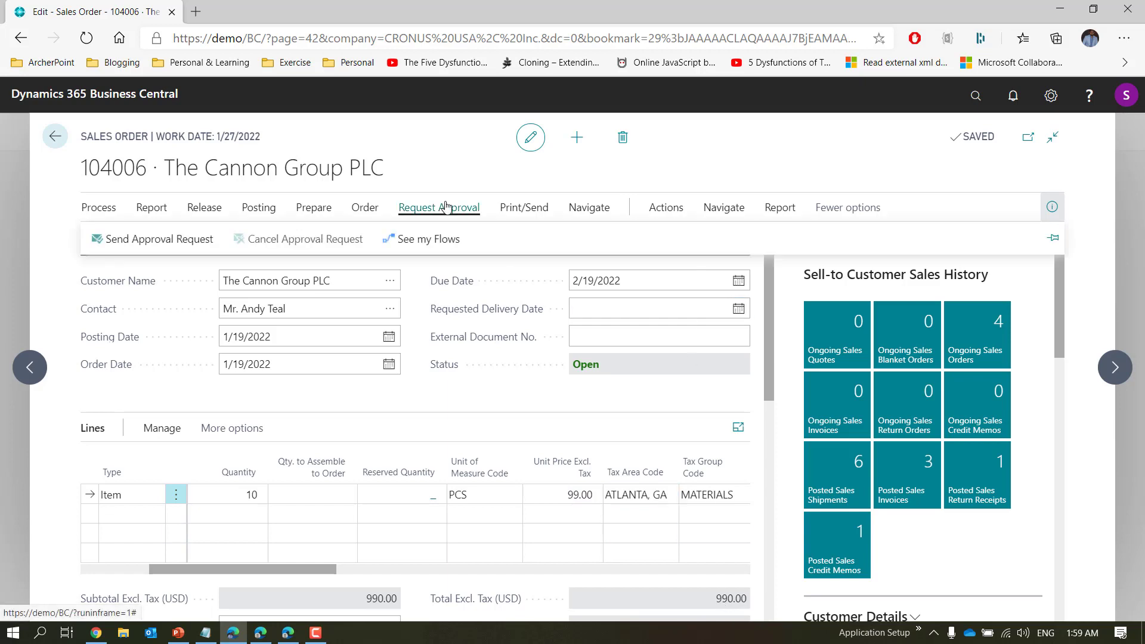
left_click(159, 239)
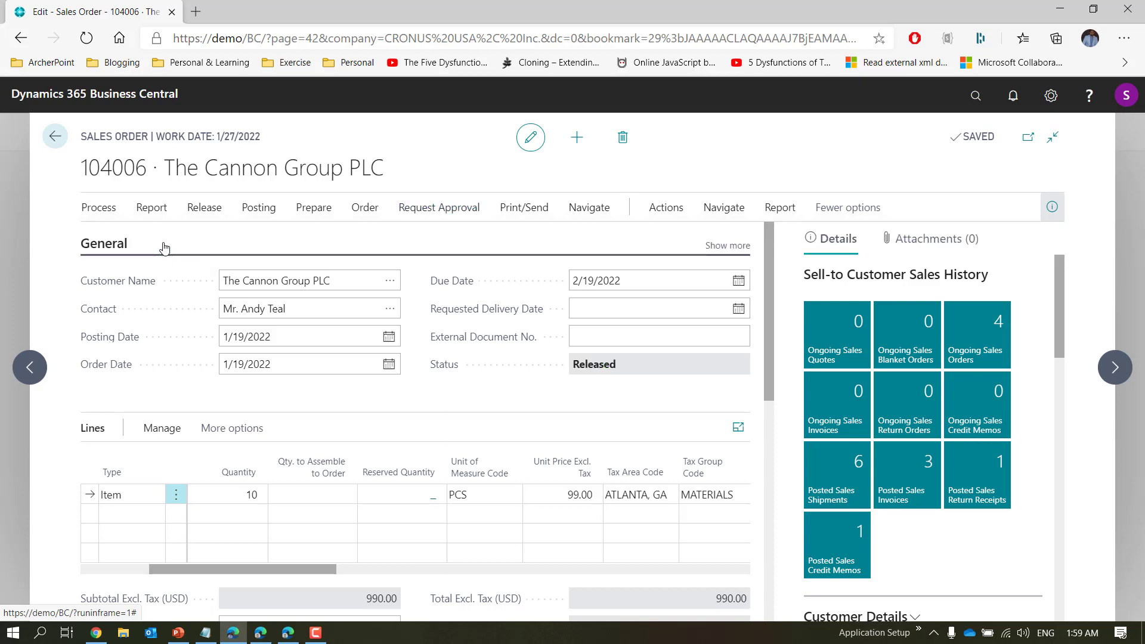
Open the order's approval entries, review the sequence number, status and approver, and return to the order
left_click(724, 207)
left_click(110, 234)
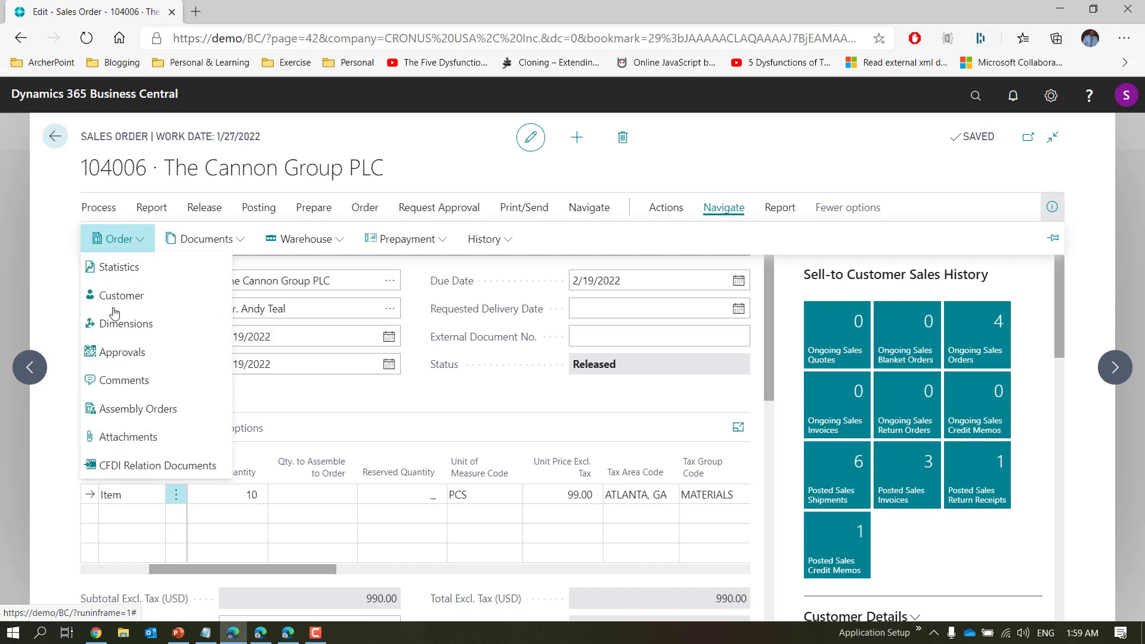
left_click(135, 353)
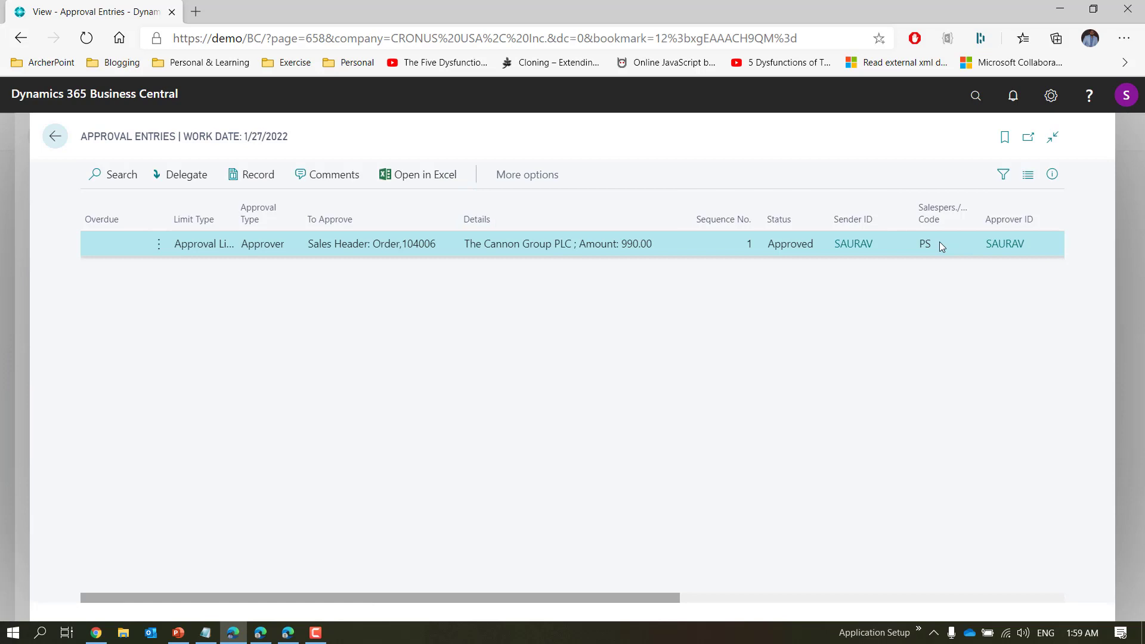
key("Escape")
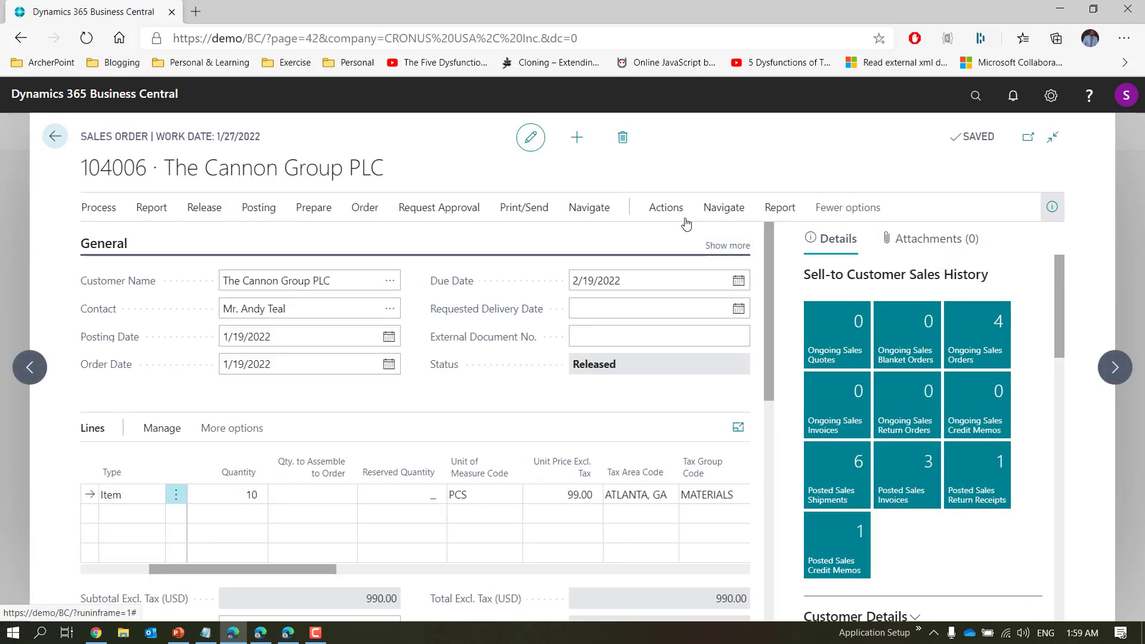
Reopen the released sales order for The Cannon Group PLC
left_click(680, 214)
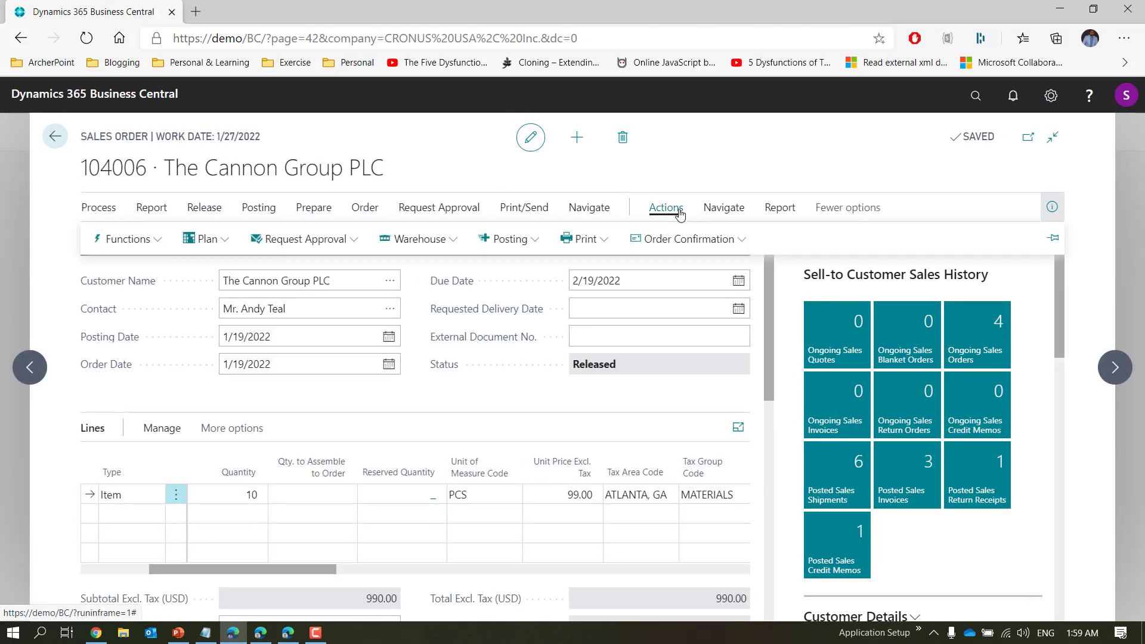
left_click(206, 213)
left_click(191, 239)
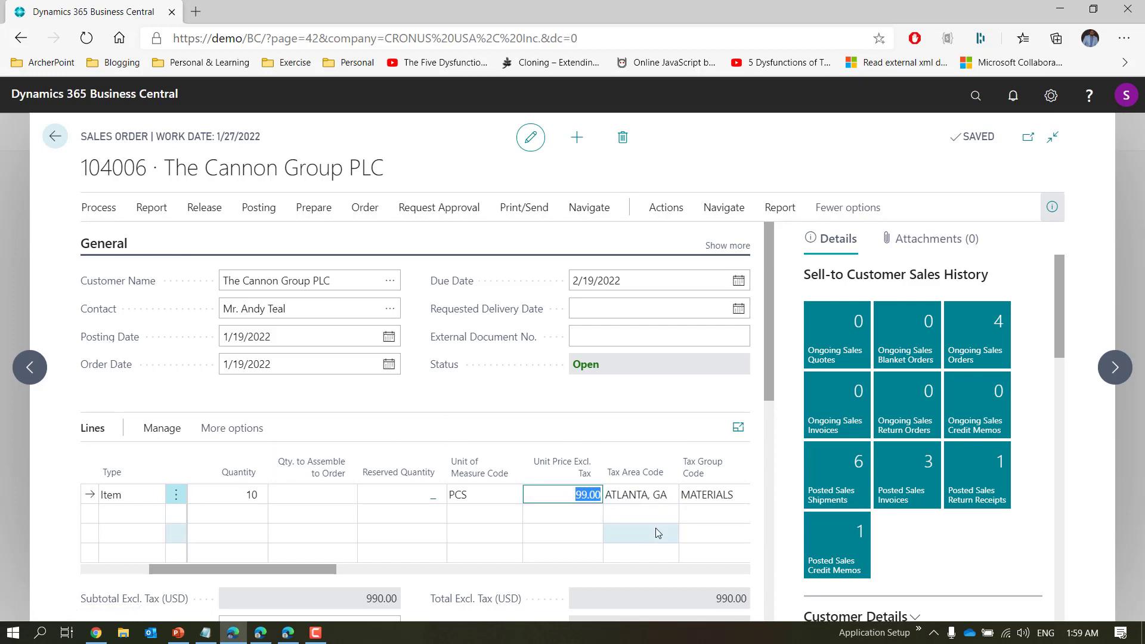
Set the item line's unit price to 102 and send the order's approval request again
type("100")
key("BackSpace")
type("2")
key("Tab")
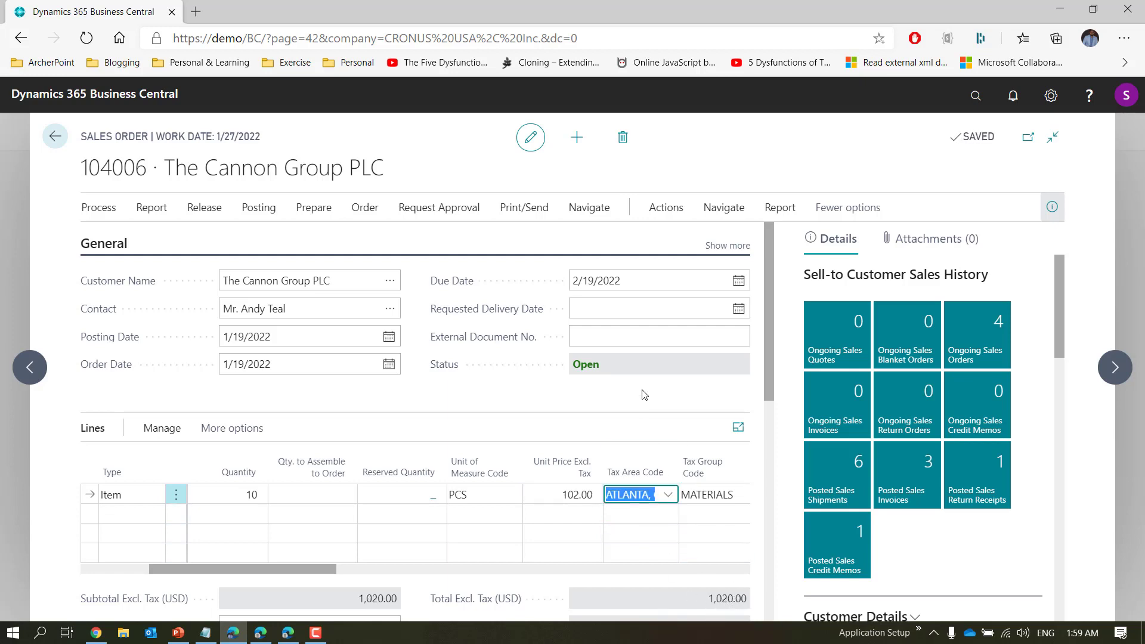
left_click(441, 210)
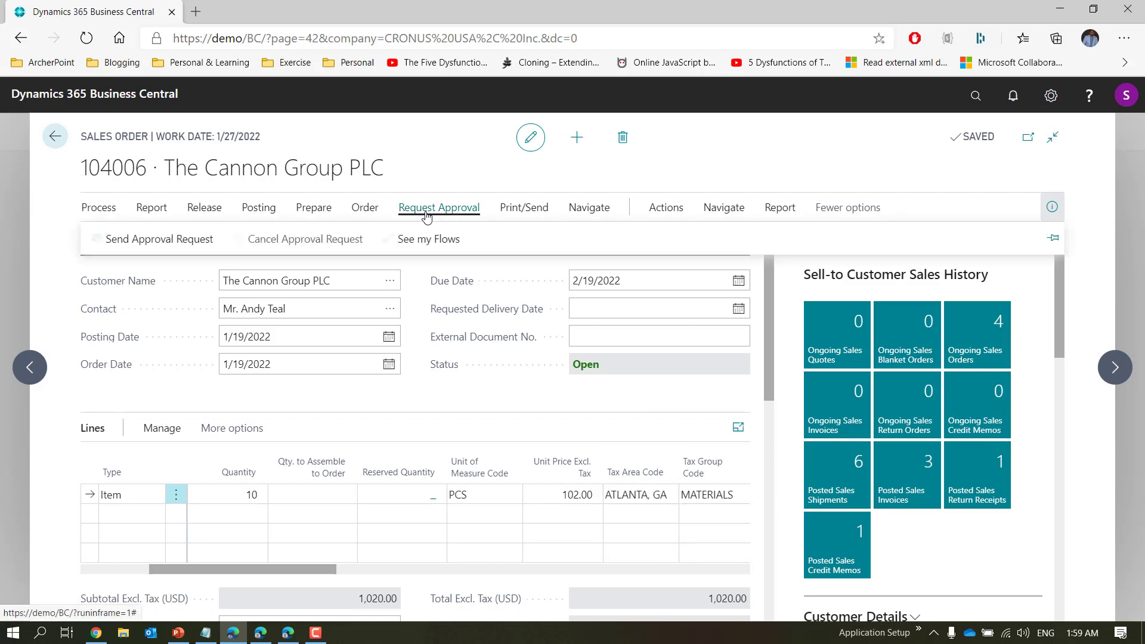
left_click(165, 240)
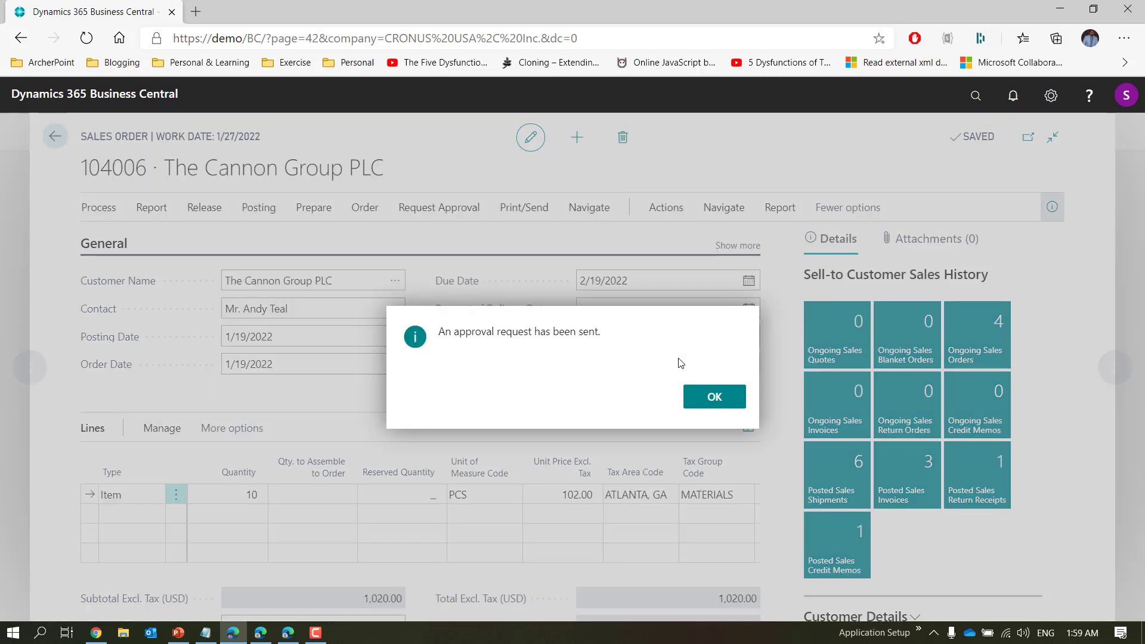
Open the sales order's approval entries, review the sequence numbers, statuses and approvers, and return to the order
left_click(718, 404)
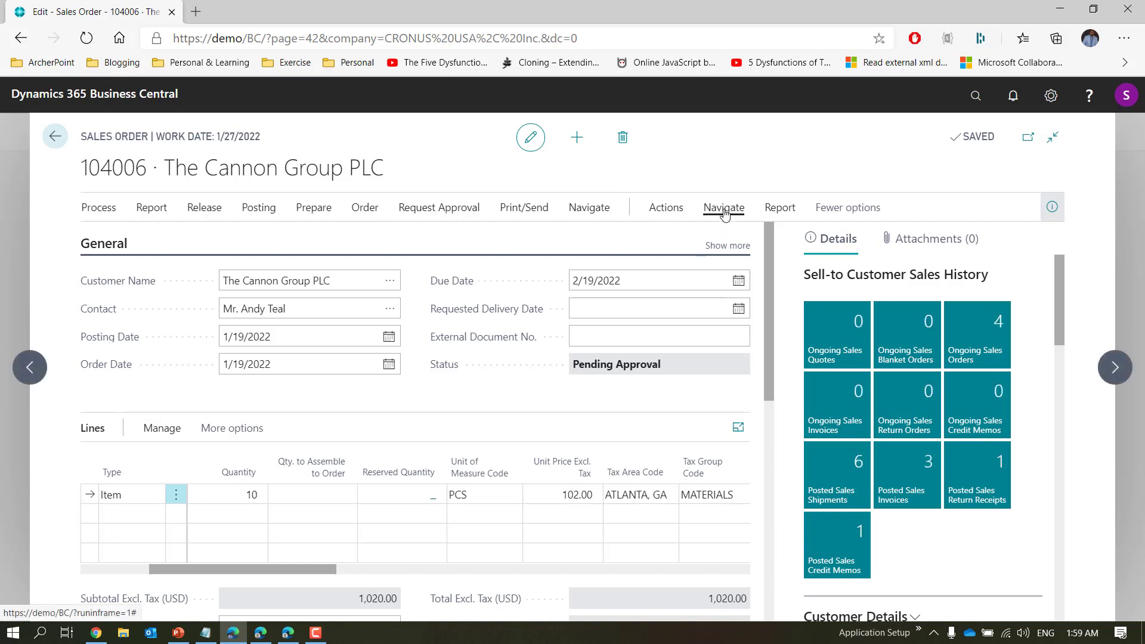
left_click(724, 213)
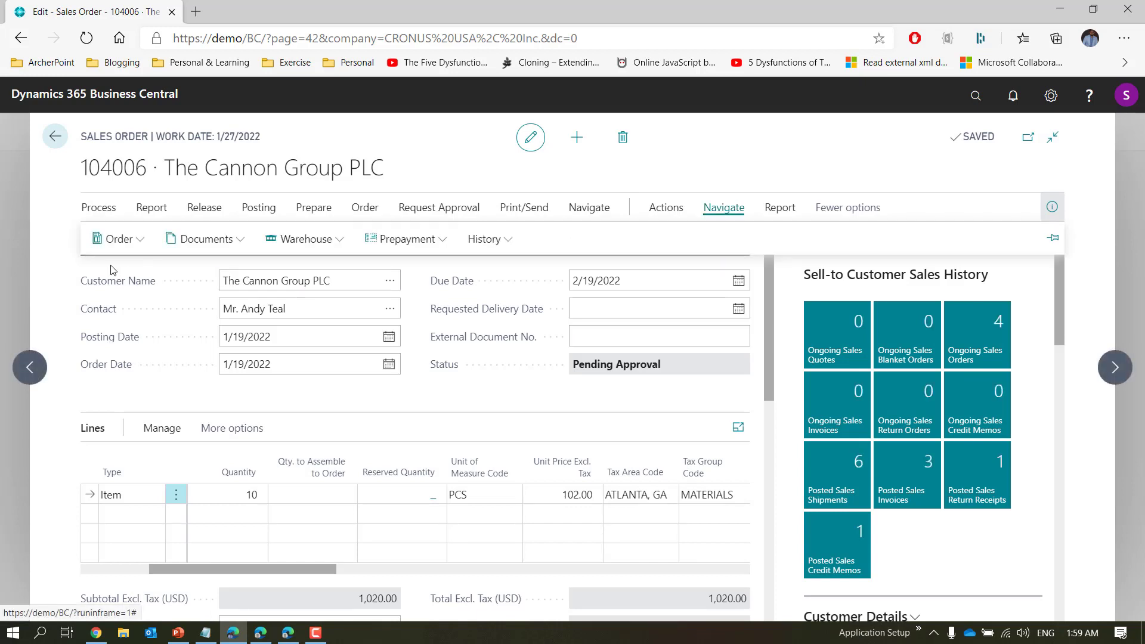
left_click(114, 245)
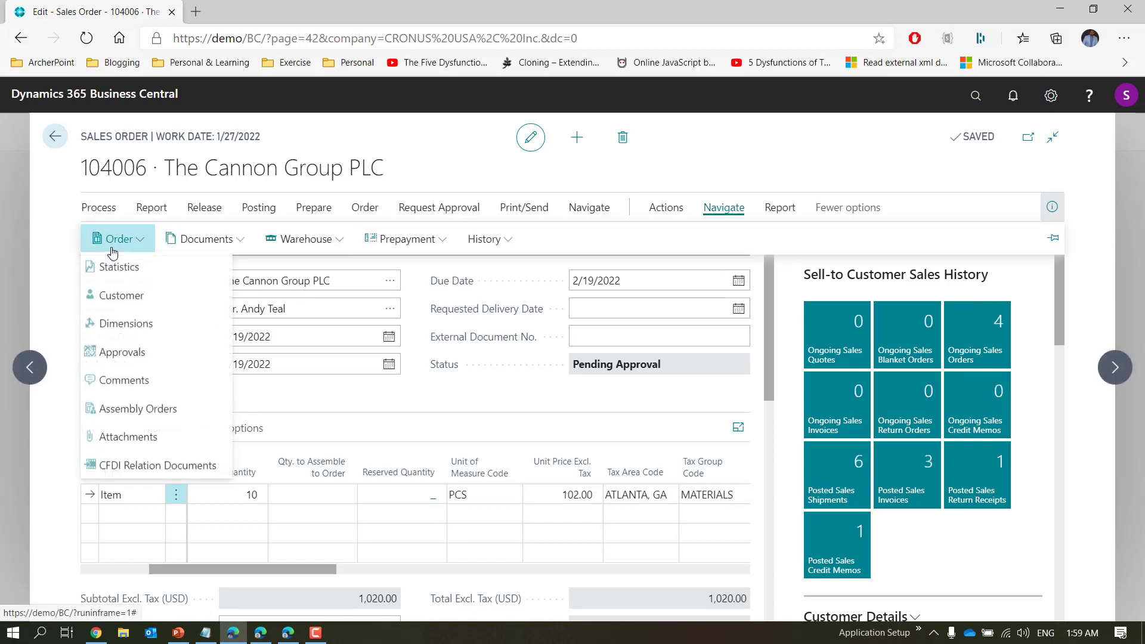
left_click(126, 352)
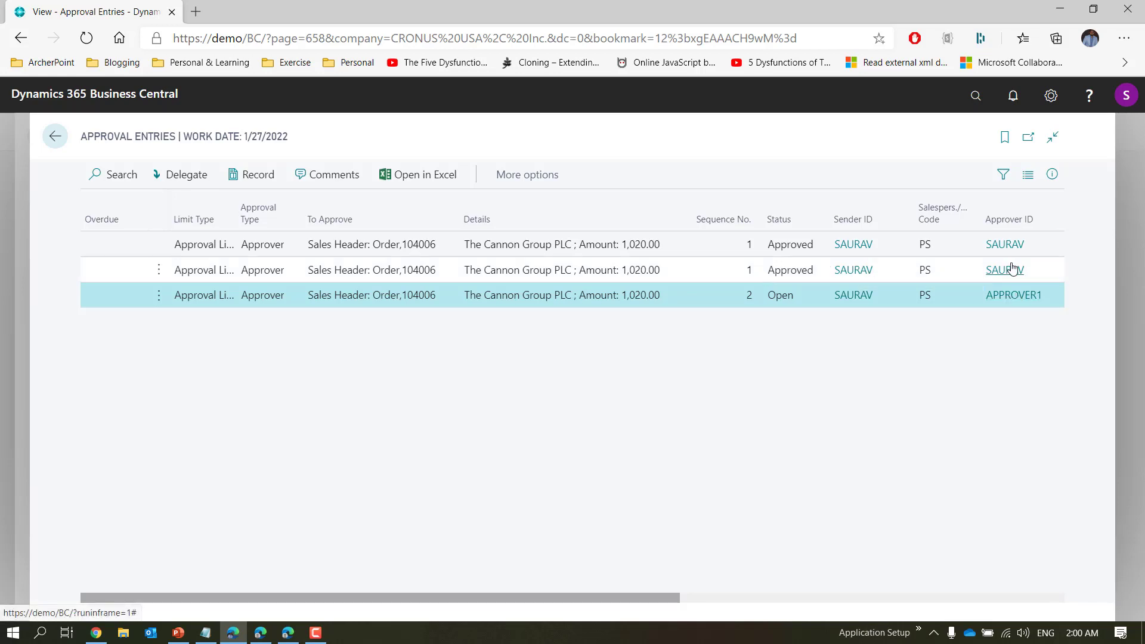
left_click(863, 273)
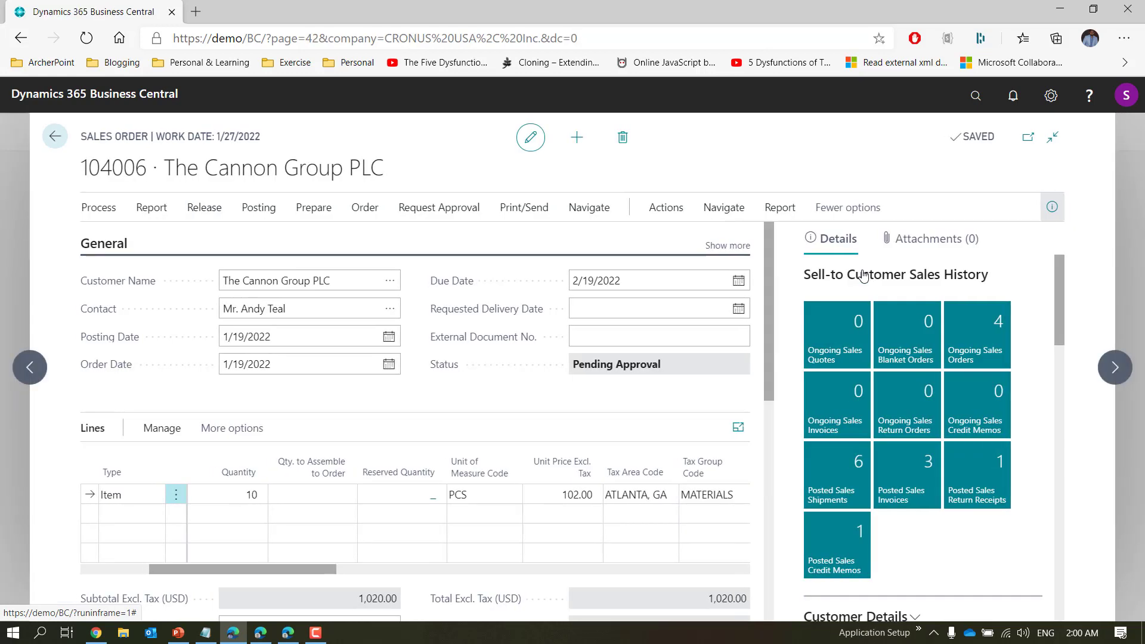
Cancel the order's pending approval request and set the item line's quantity to 20
left_click(427, 212)
left_click(291, 239)
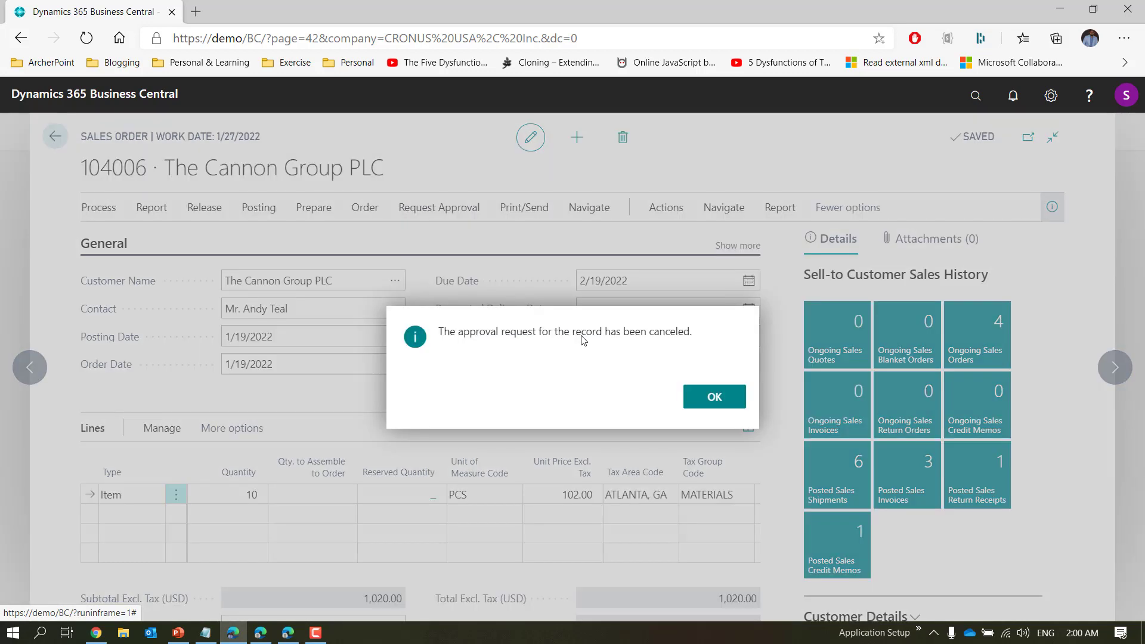
left_click(691, 395)
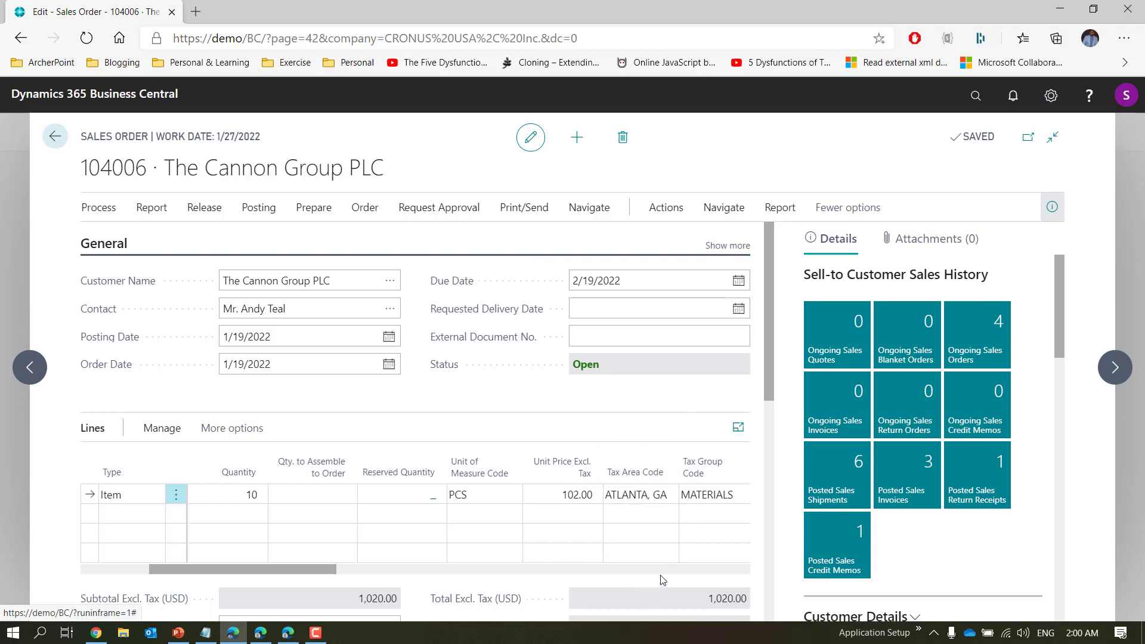
left_click(568, 494)
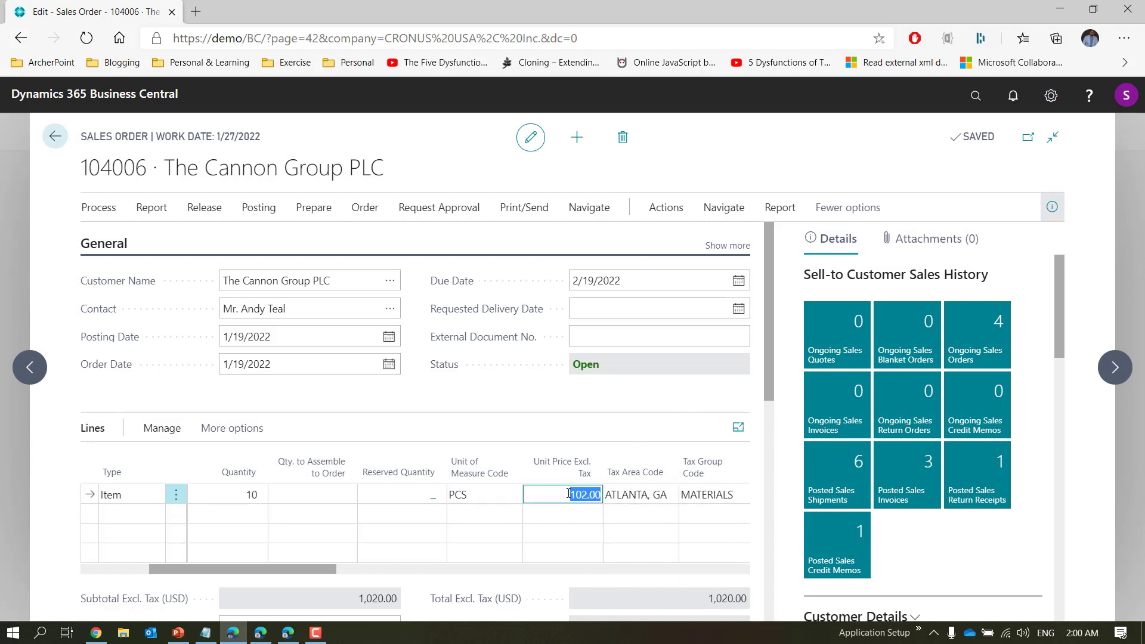
left_click(256, 495)
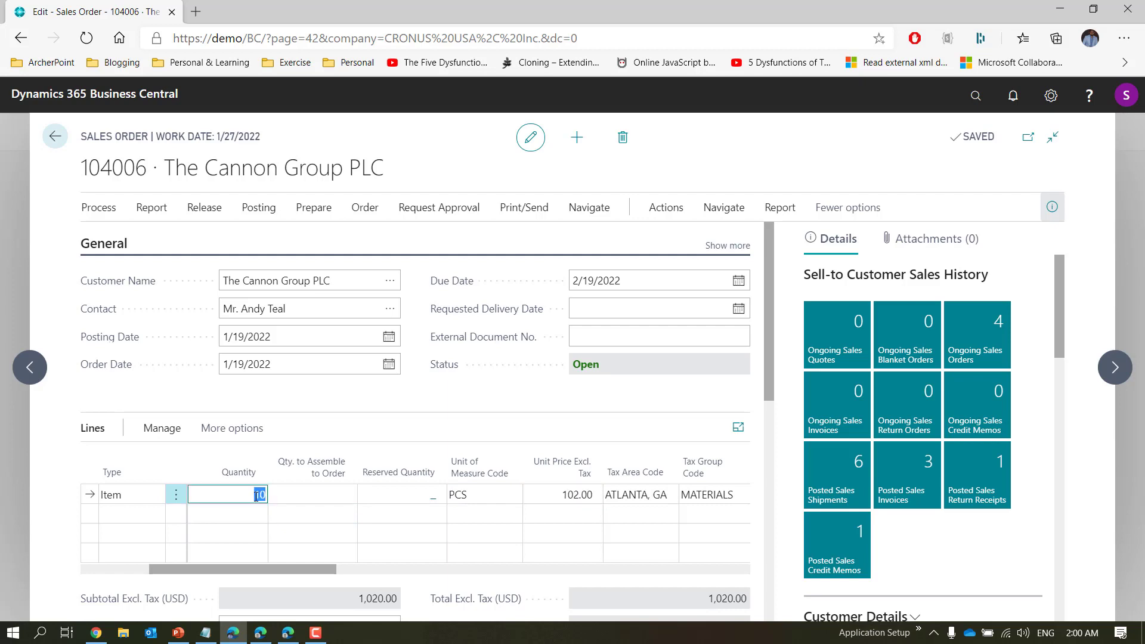
type("20")
key("Tab")
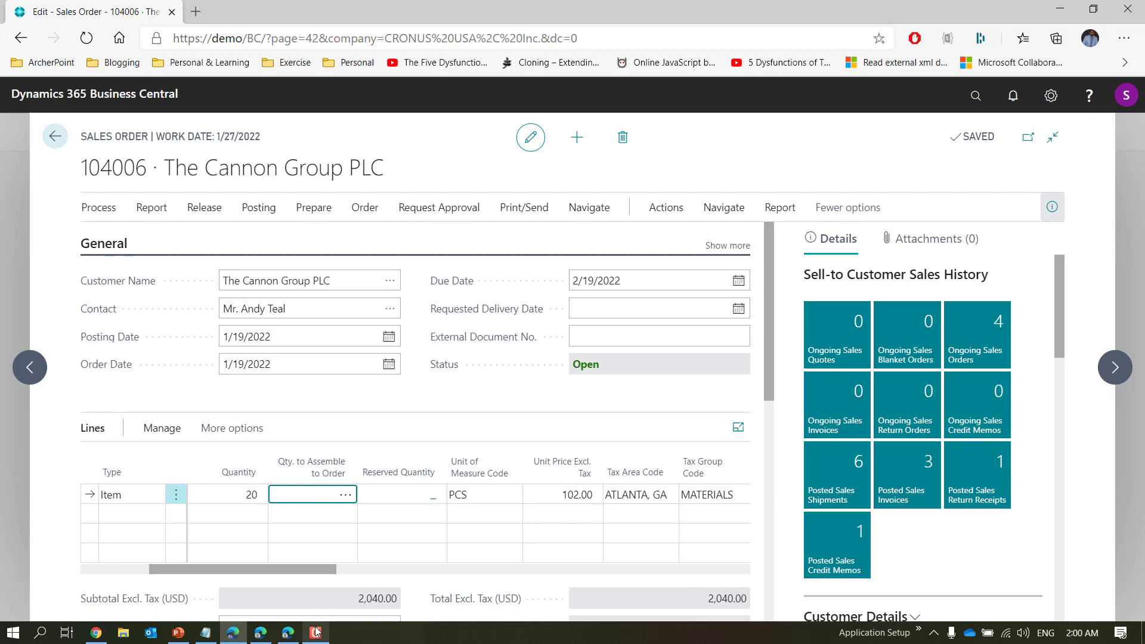
Switch to the PowerPoint workflow slide, review the expected approvers and statuses for order amounts above 2000, and return to Business Central
left_click(178, 633)
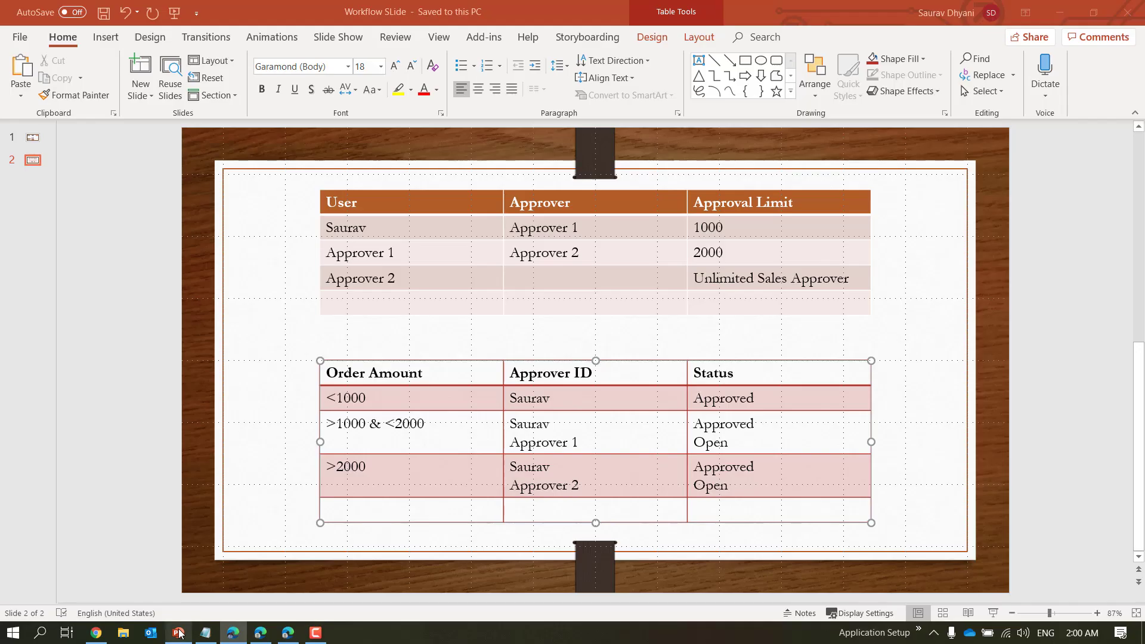
double_click(517, 471)
mouse_move(517, 471)
left_mouse_down()
mouse_move(717, 469)
mouse_move(525, 485)
left_mouse_up()
left_click(716, 468)
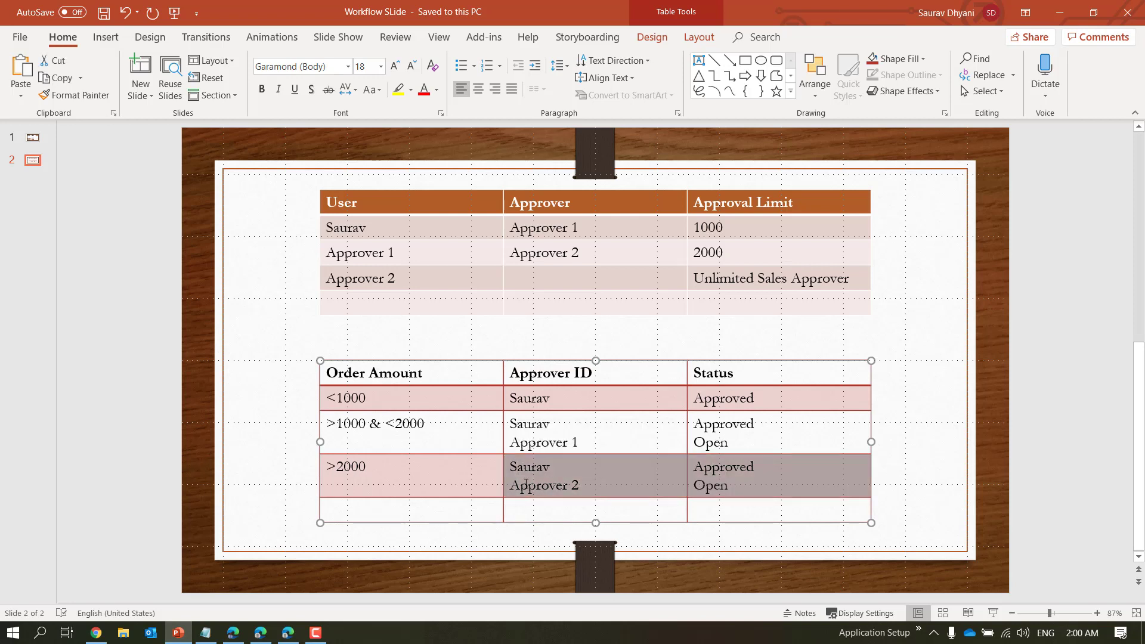
left_click(525, 485)
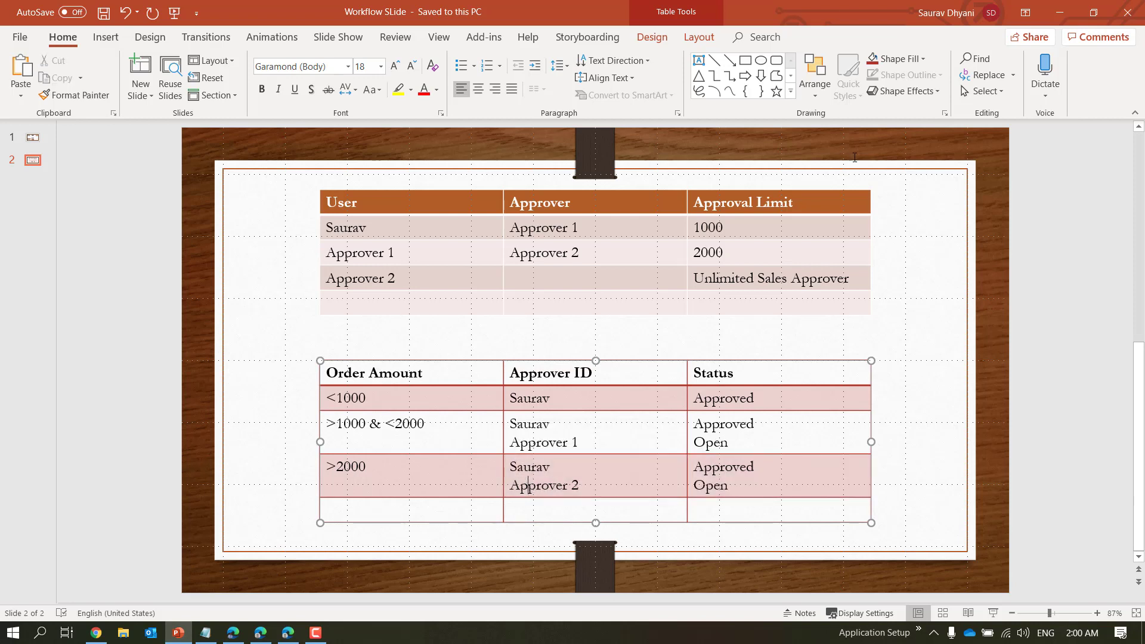
left_click(1060, 12)
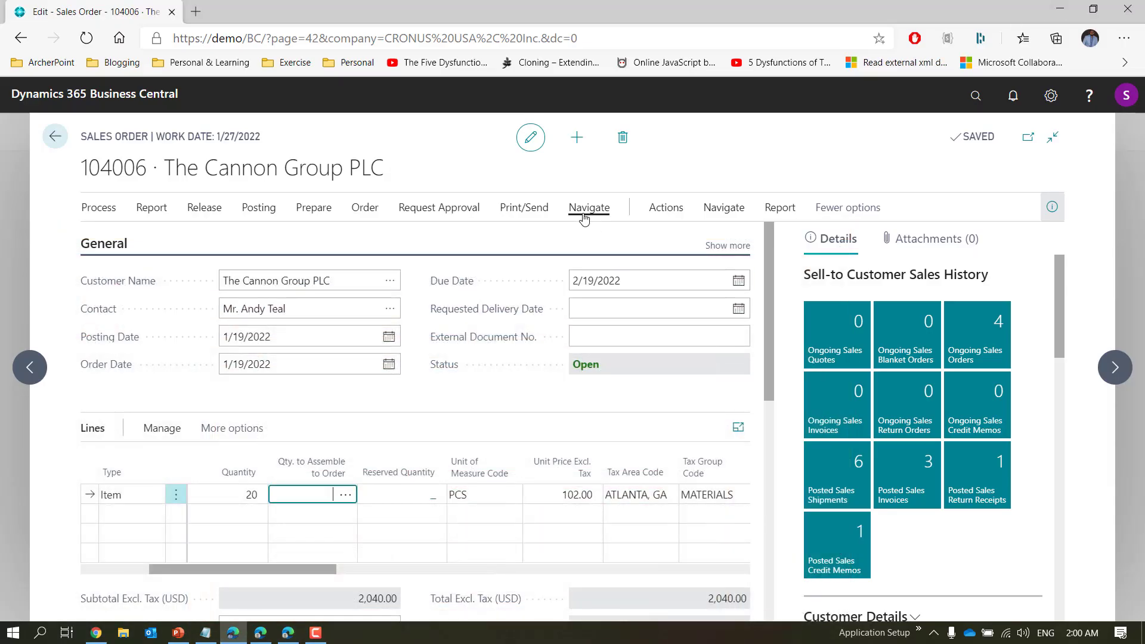
Send the approval request for The Cannon Group PLC sales order with the increased quantity
left_click(585, 217)
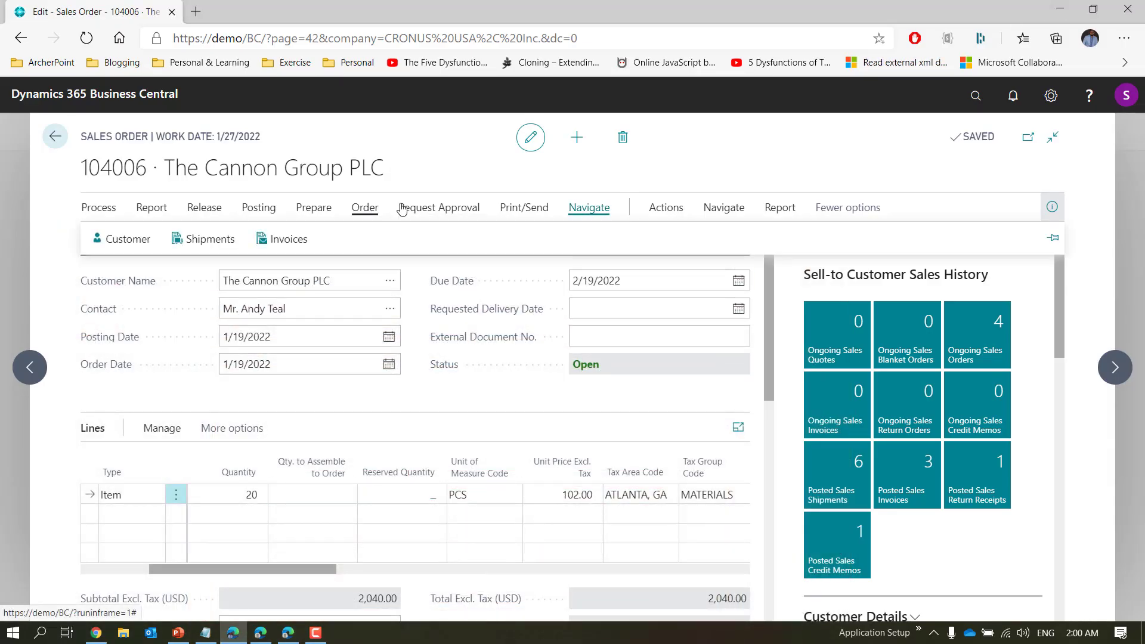
left_click(429, 209)
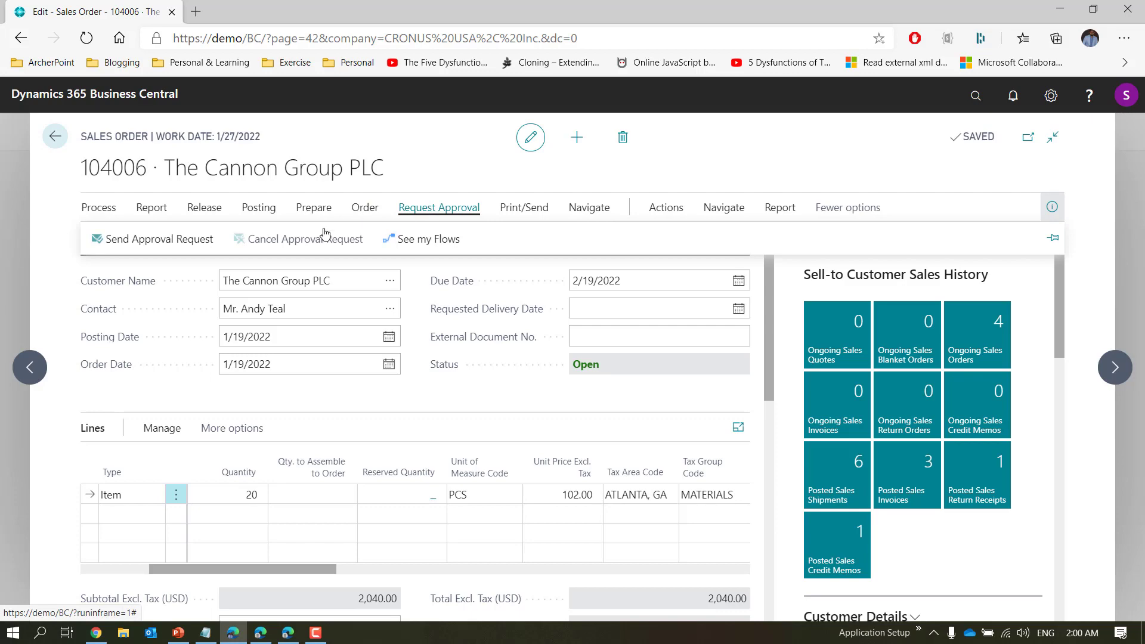
left_click(154, 239)
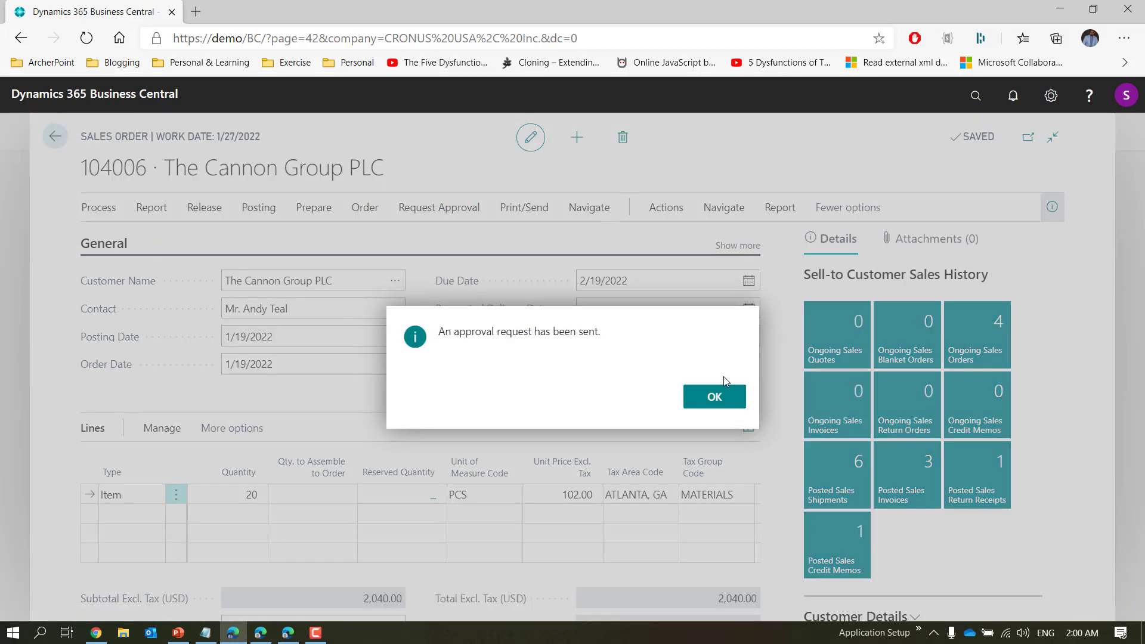
left_click(713, 398)
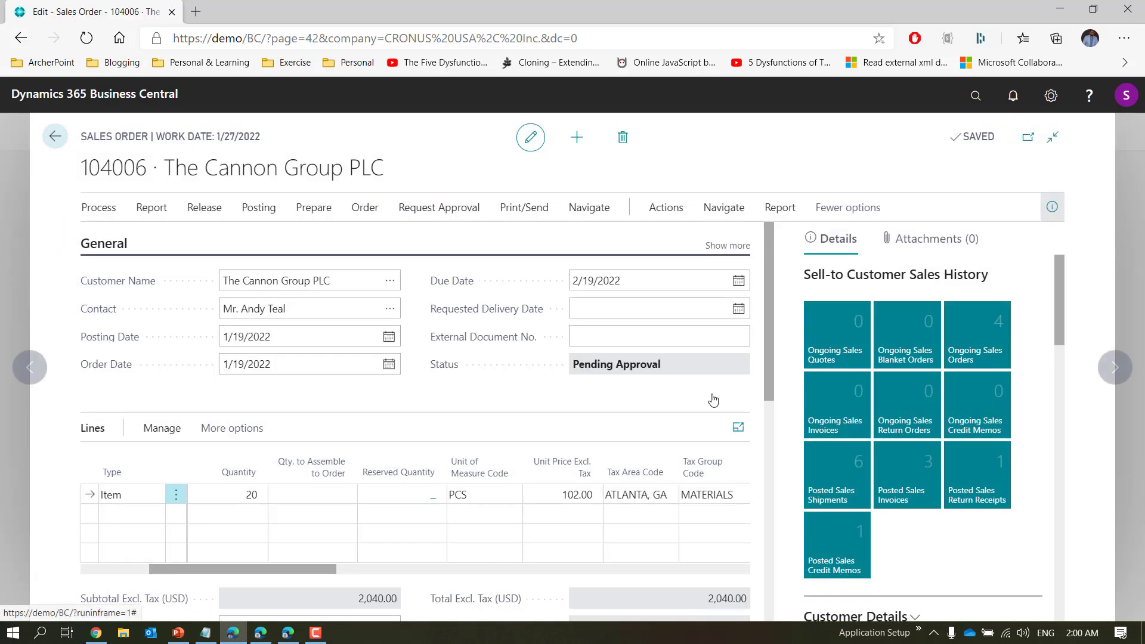
Open the order's approval entries, compare the status and approver of the two newest entries, and return to the order
left_click(723, 208)
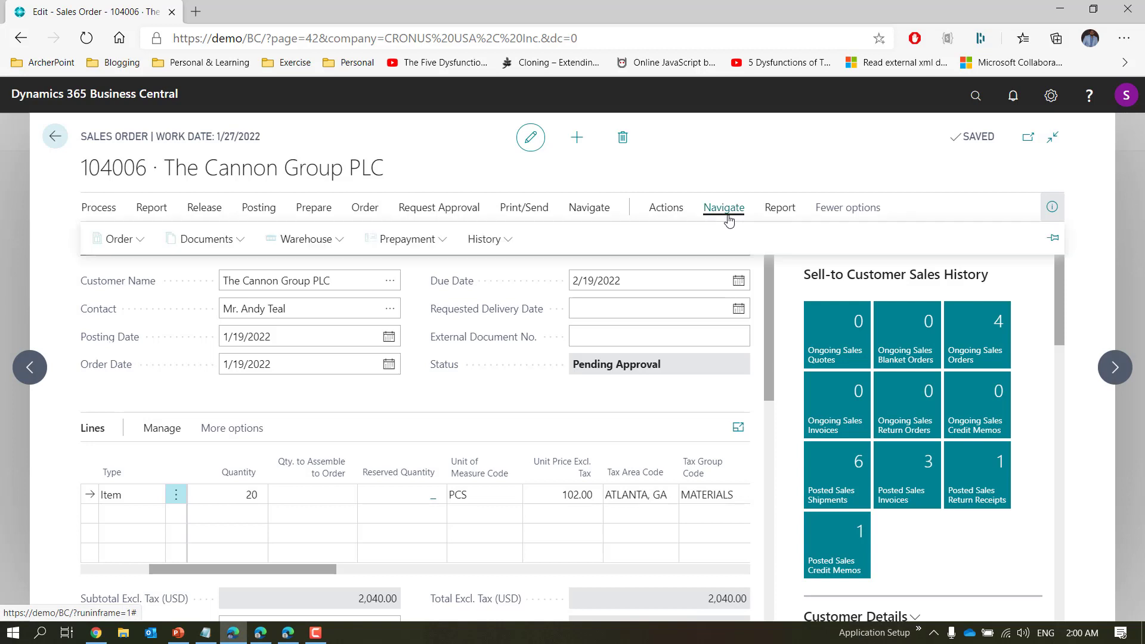
left_click(136, 245)
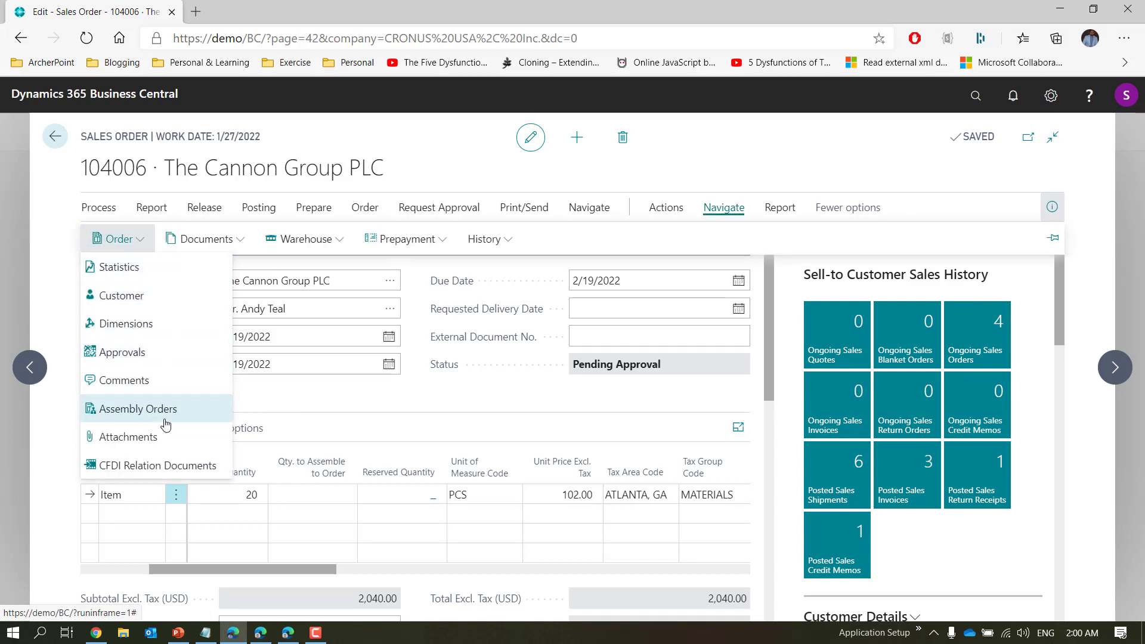
left_click(159, 355)
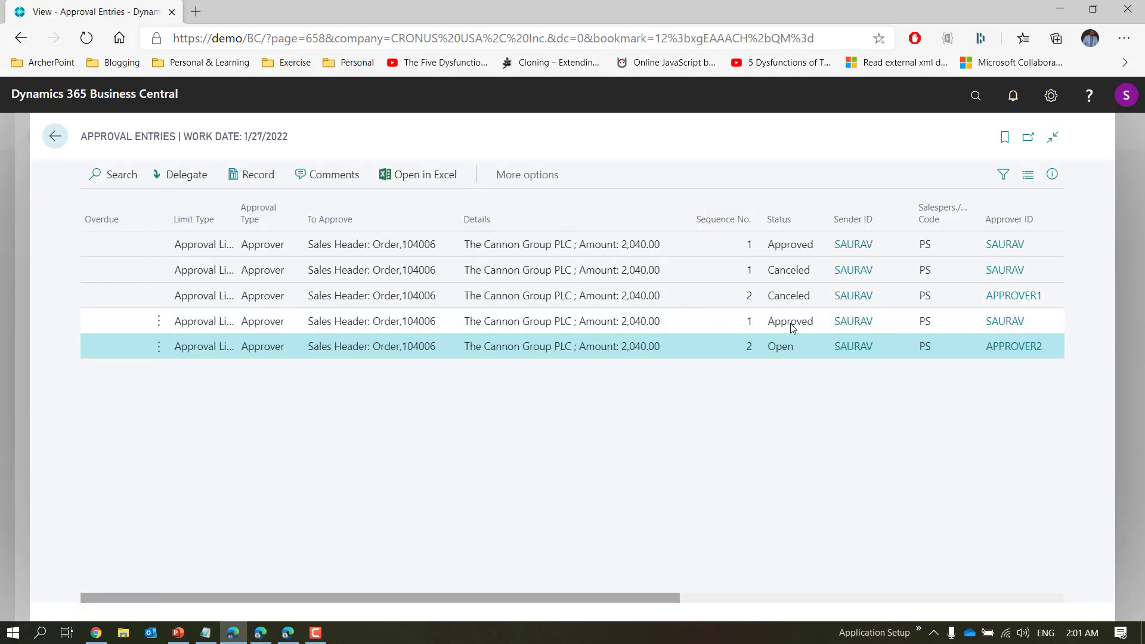
left_click_drag(793, 322, 891, 320)
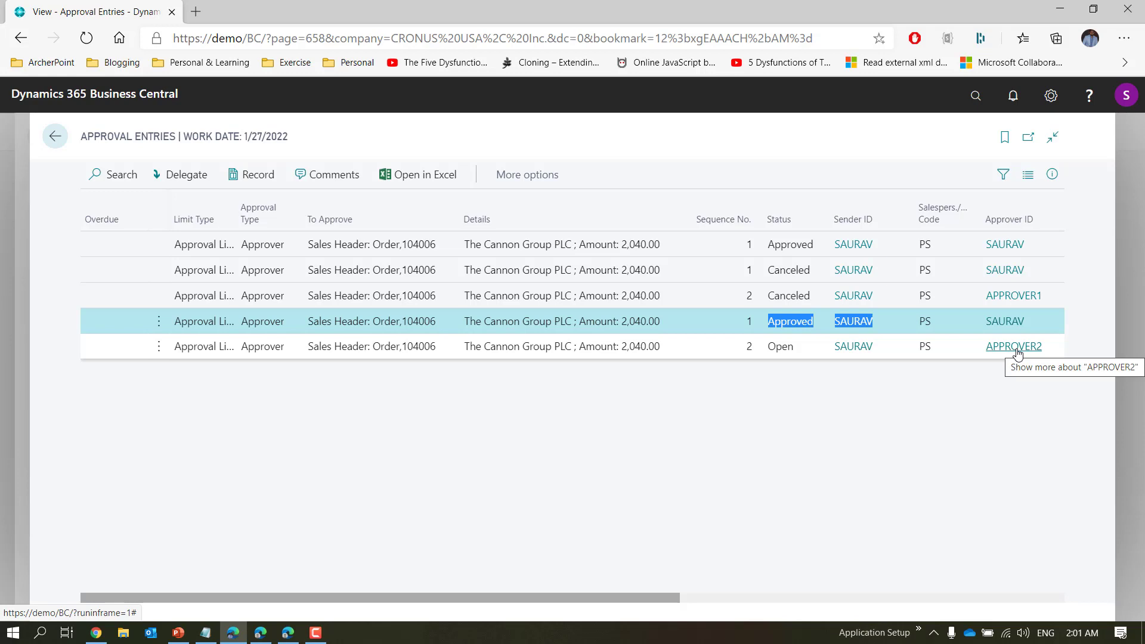
left_click(1017, 354)
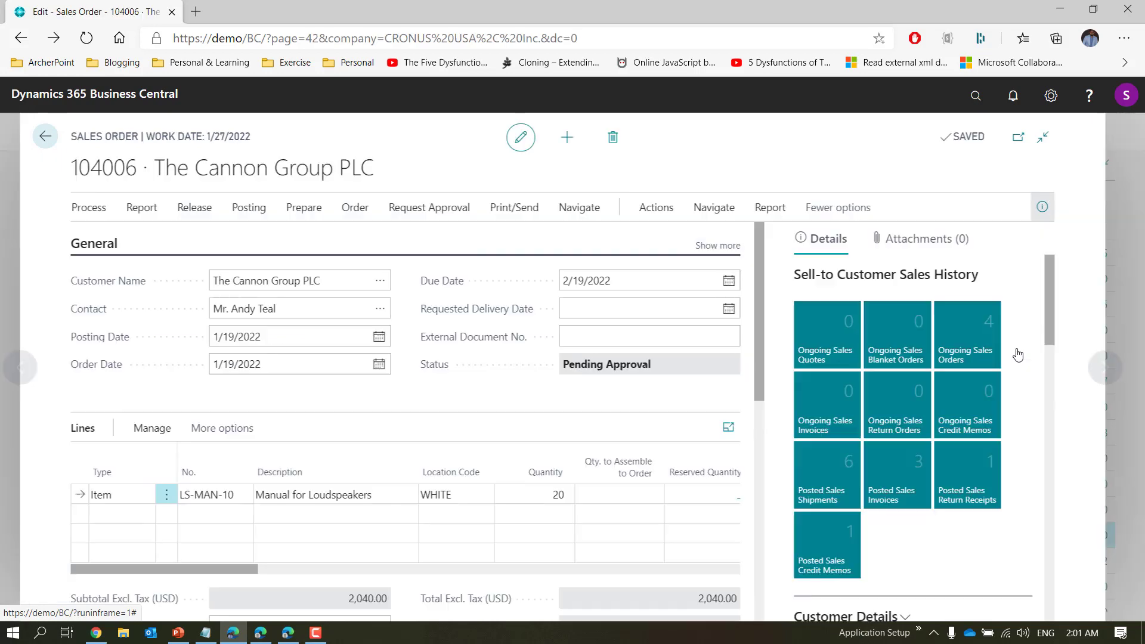
Leave the unreleased sales order, find the Workflows page, open the Sales Order Approval Workflow and disable it
left_click(976, 97)
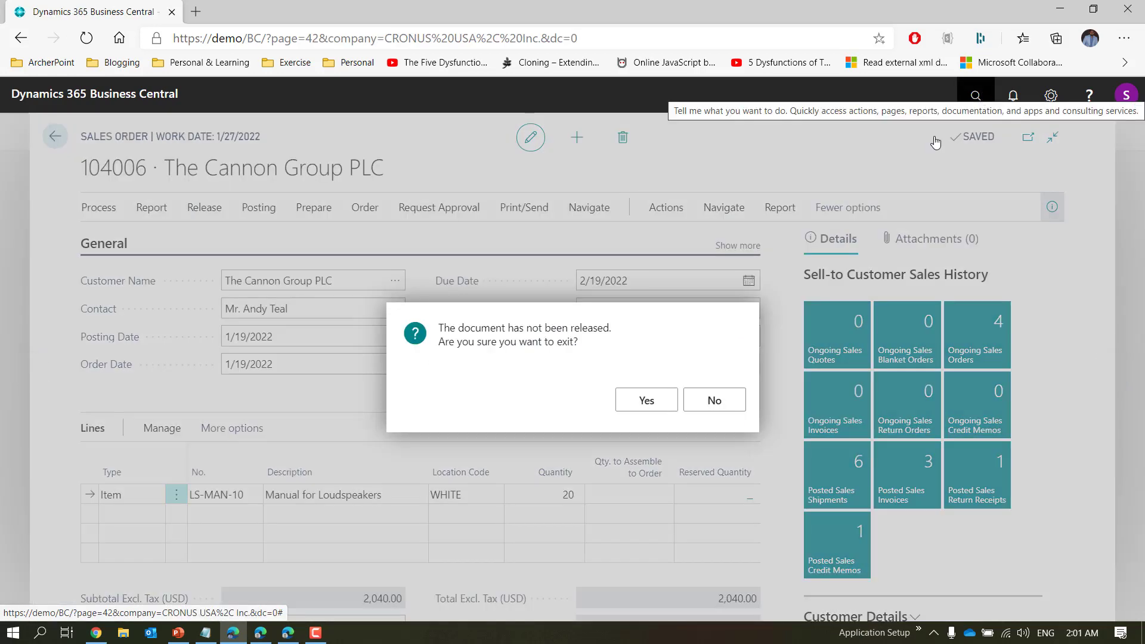
left_click(979, 97)
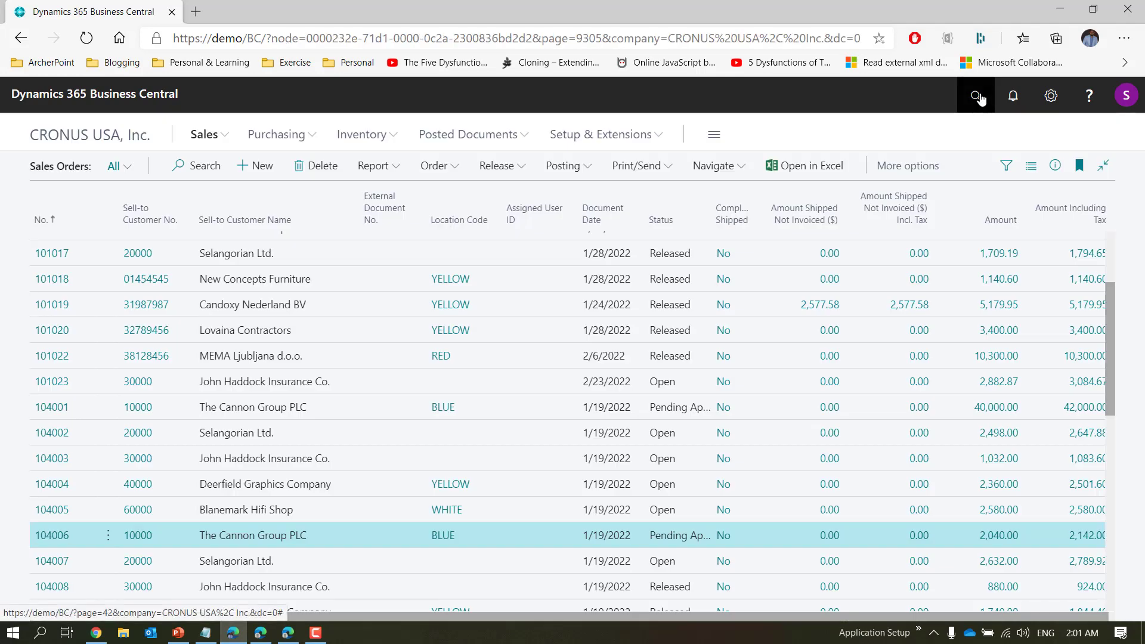
type("workflow")
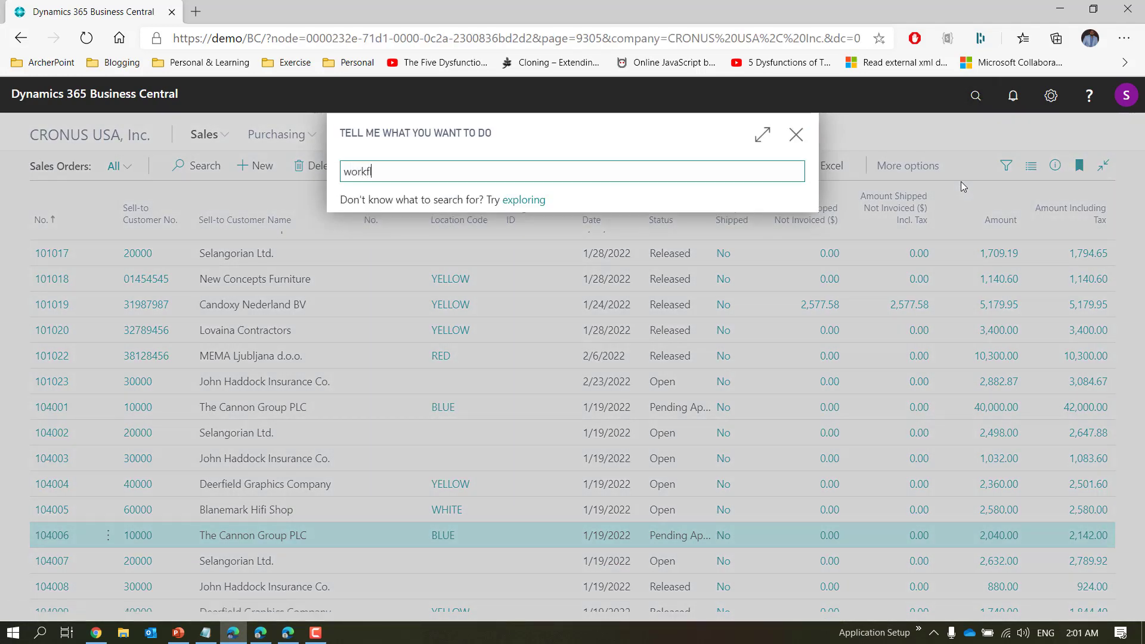
left_click(394, 235)
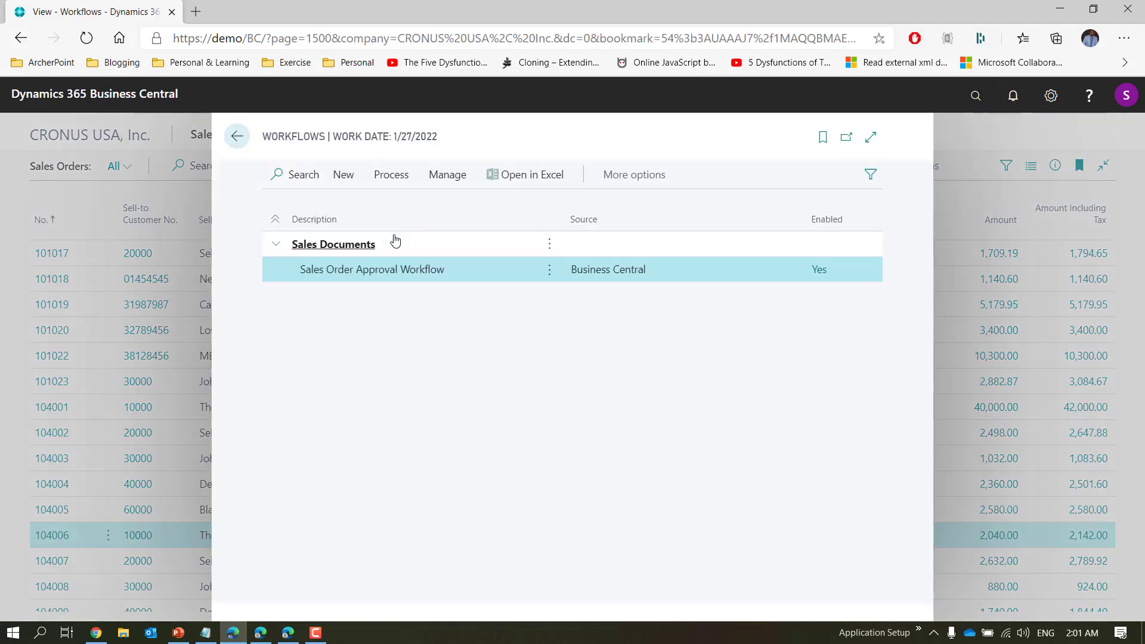
left_click(396, 272)
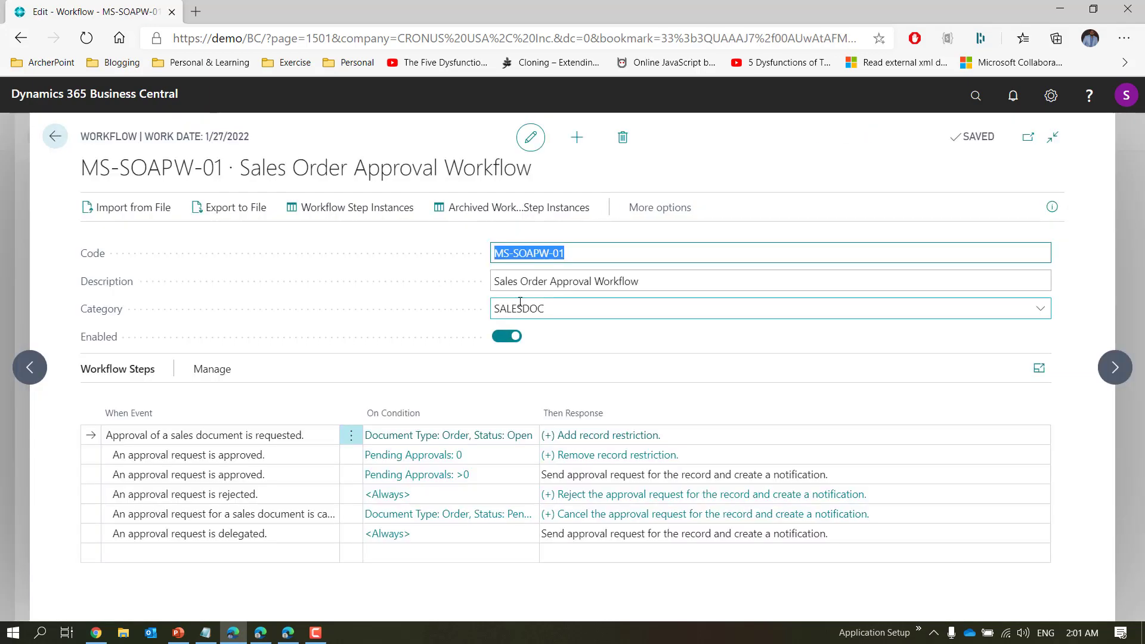
left_click(505, 336)
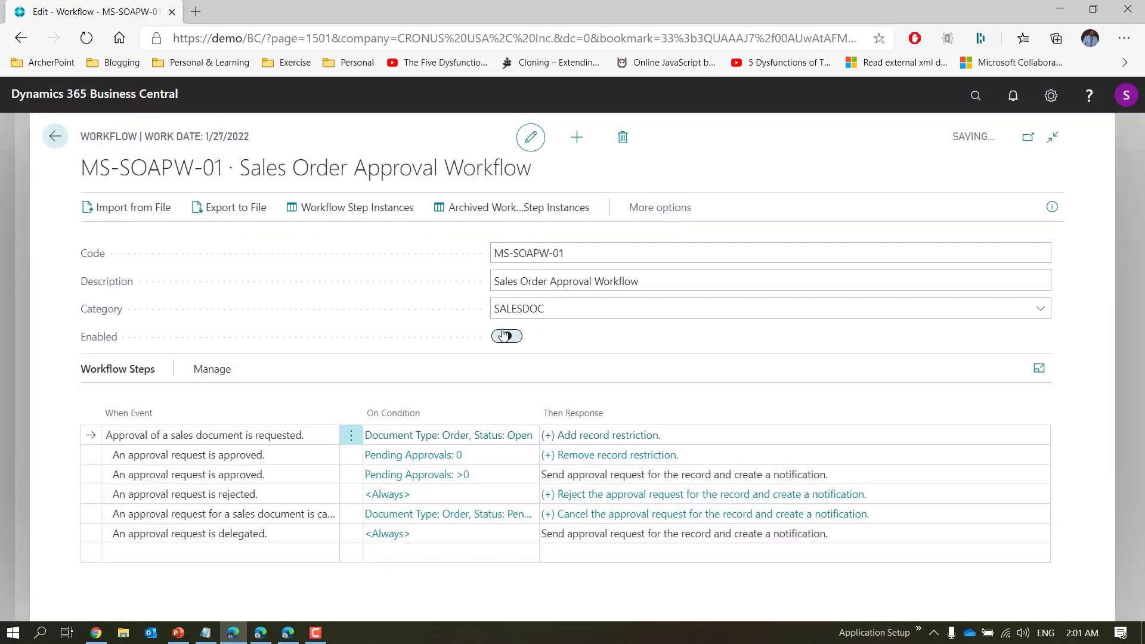
In the responses for a requested sales document approval, set the approval request creation response's Approver Limit Type to Specific Approver
left_click(610, 436)
left_click(519, 253)
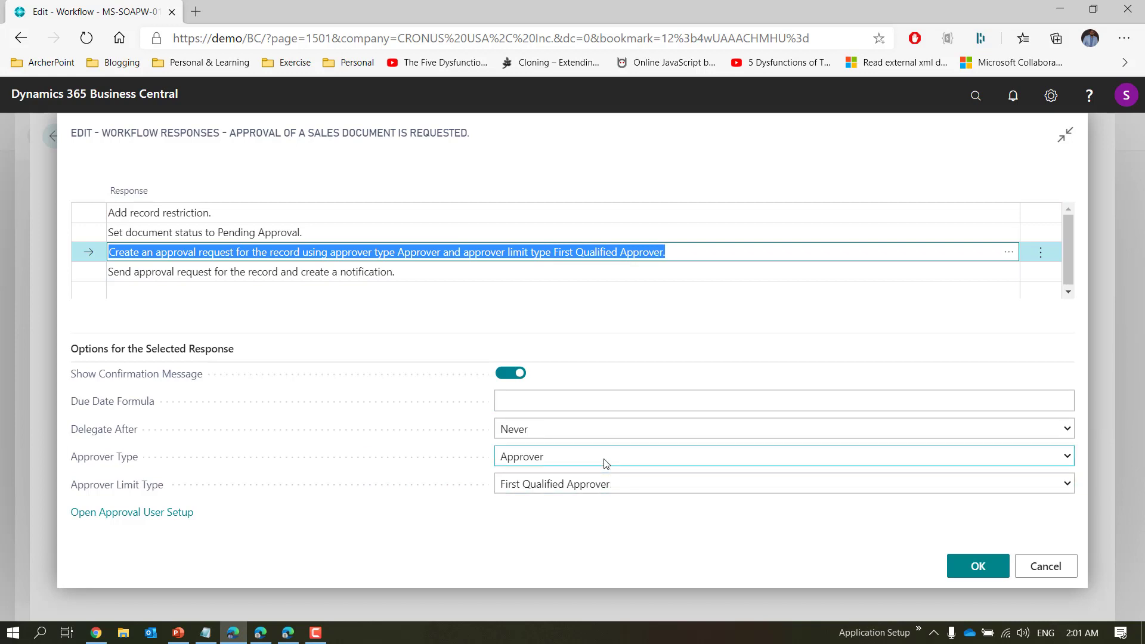
left_click(606, 463)
left_click(585, 489)
left_click(571, 488)
left_click(567, 544)
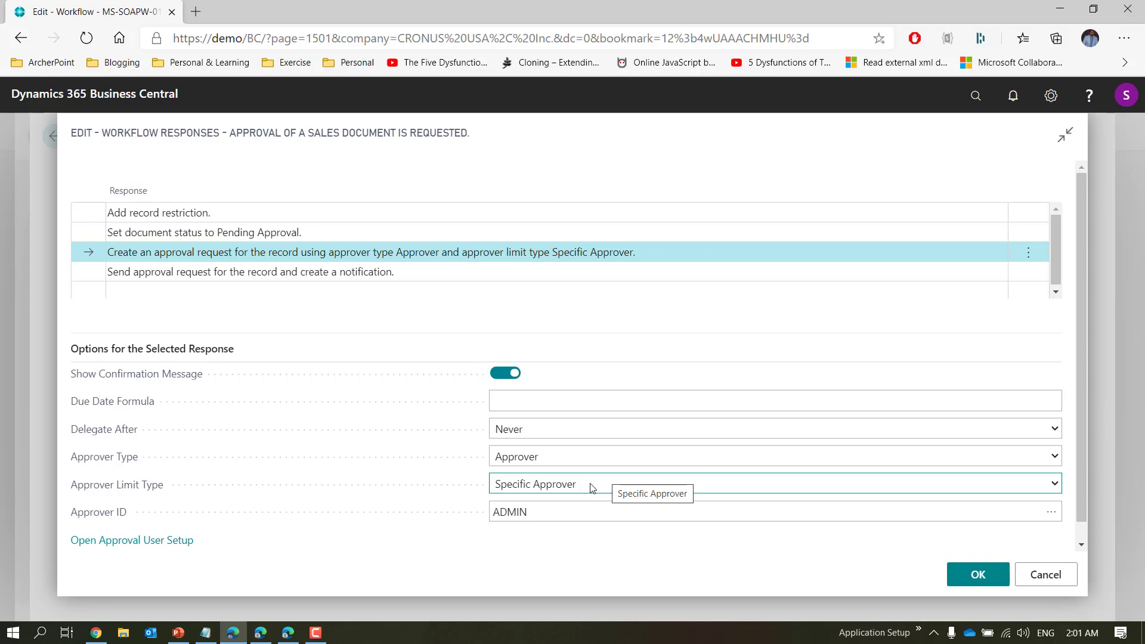
left_click(532, 512)
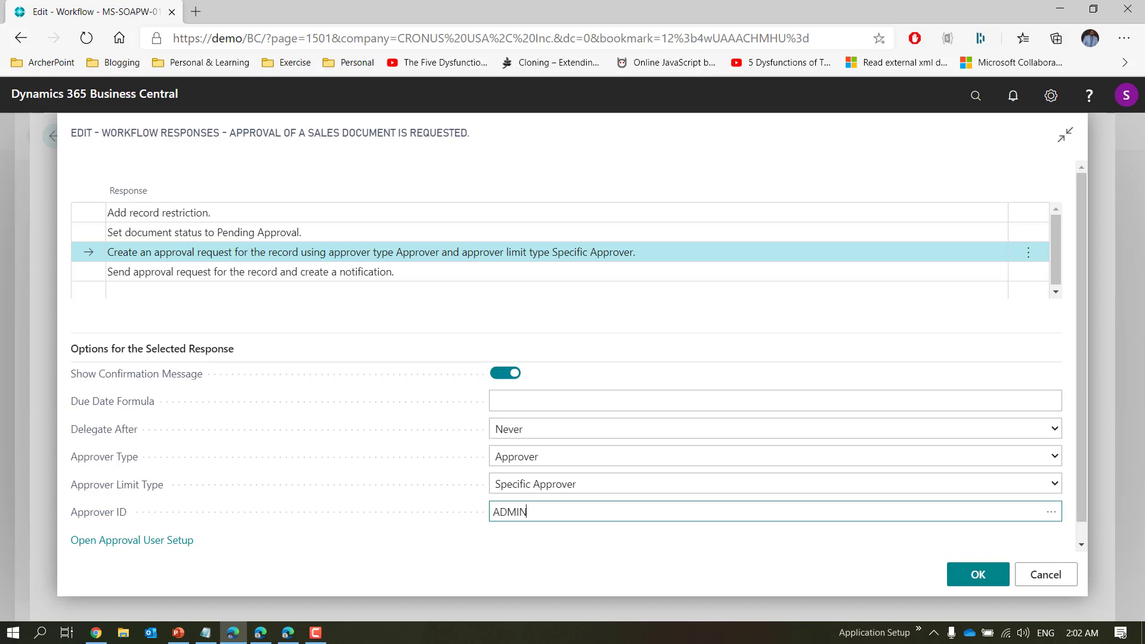
Minimize the open browser windows to show the desktop
key("alt+Tab")
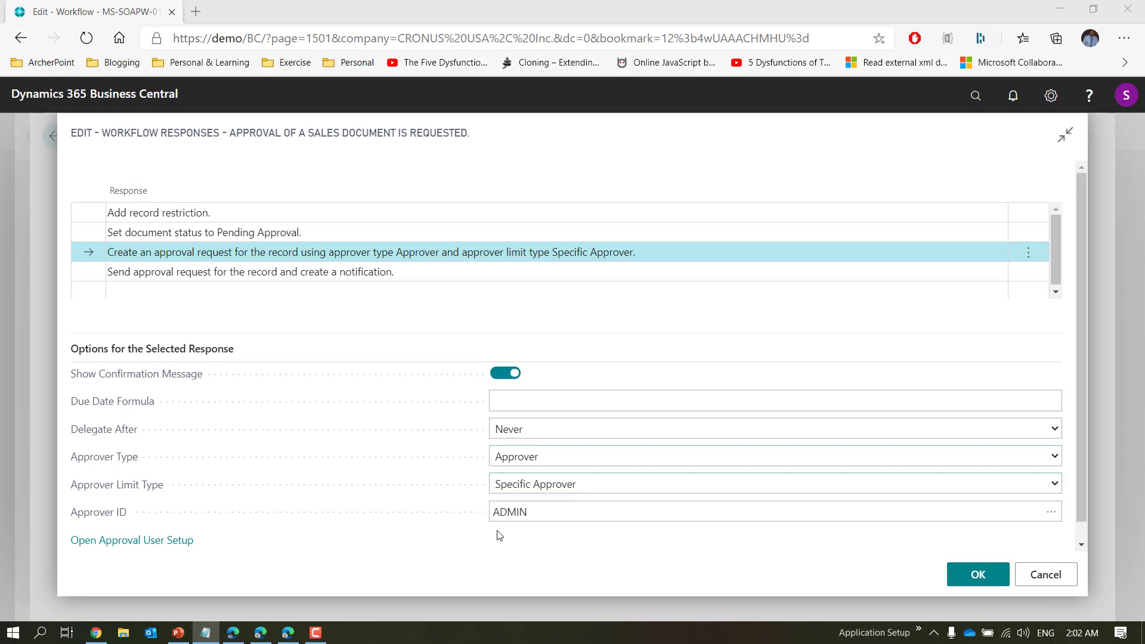
left_click(1067, 13)
left_click(1067, 13)
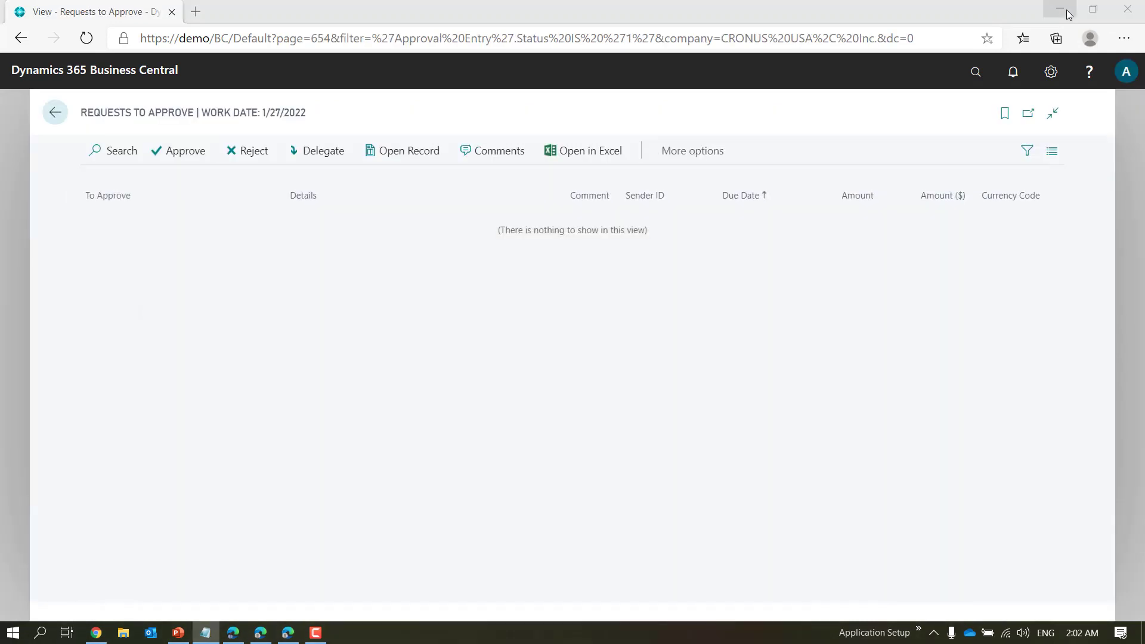
left_click(1067, 13)
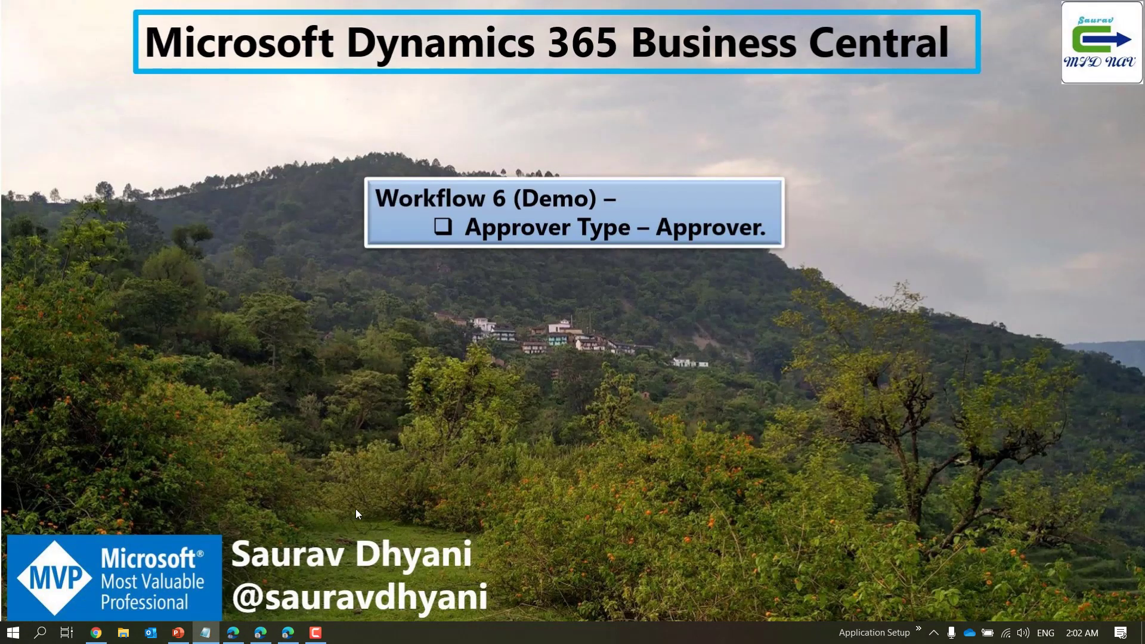